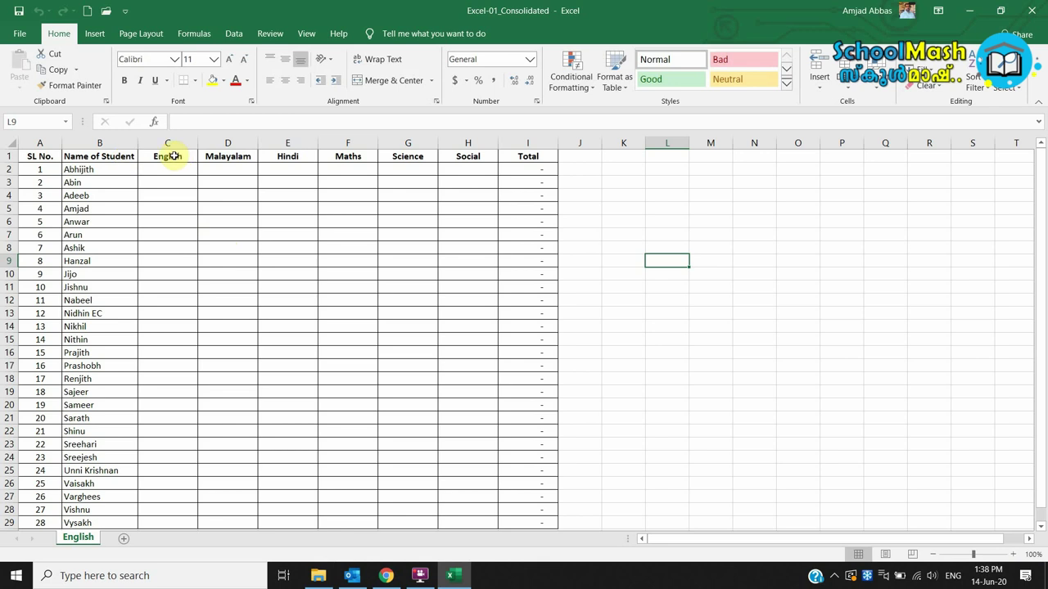
# - Select the English-to-Science subject headings, then settle on a cell in the English column
pyautogui.moveTo(168, 156); pyautogui.dragTo(519, 158)
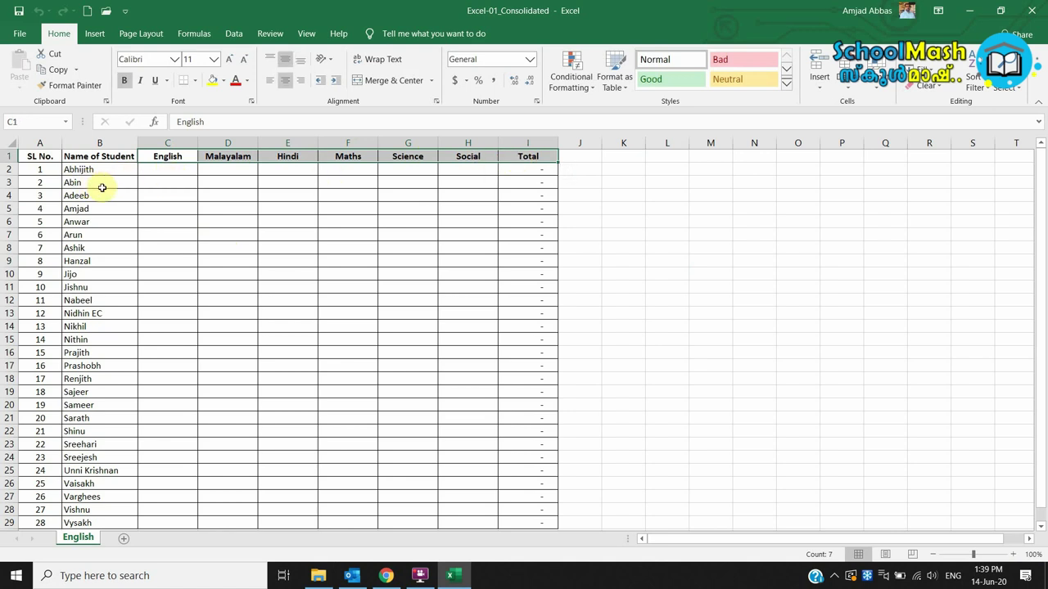
pyautogui.click(241, 284)
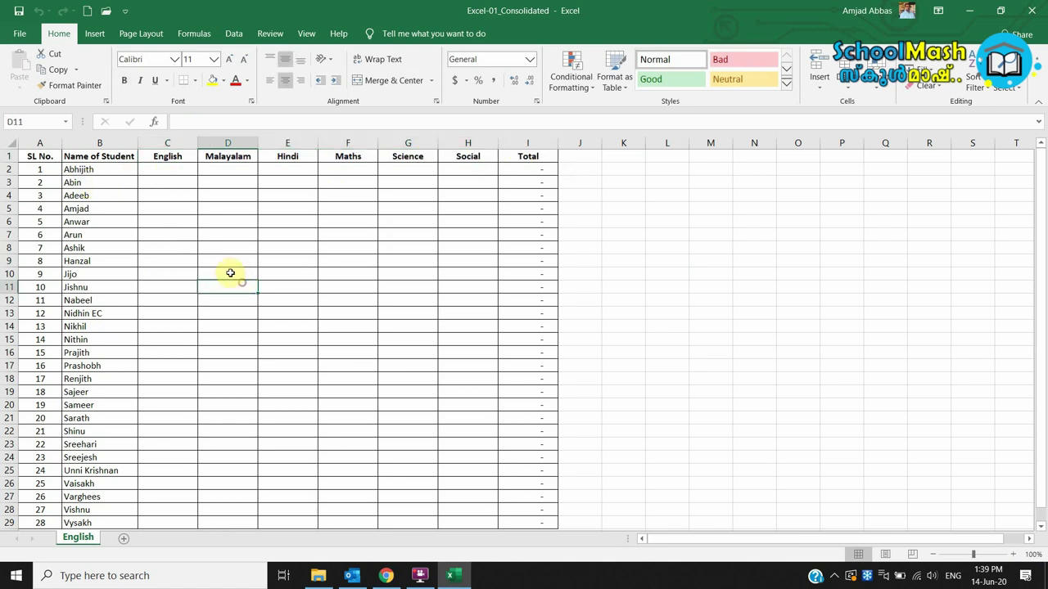
pyautogui.click(186, 197)
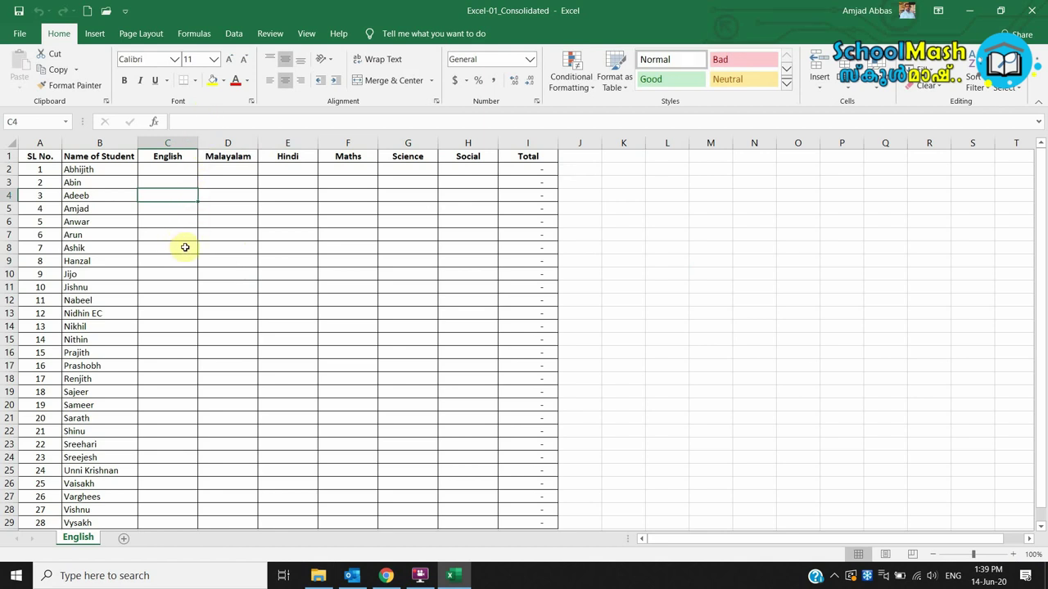
pyautogui.scroll(-3, 185, 247)
pyautogui.scroll(3, 185, 247)
# - Minimize the Consolidated workbook to view the Students Marks files, then switch back to it
pyautogui.click(979, 14)
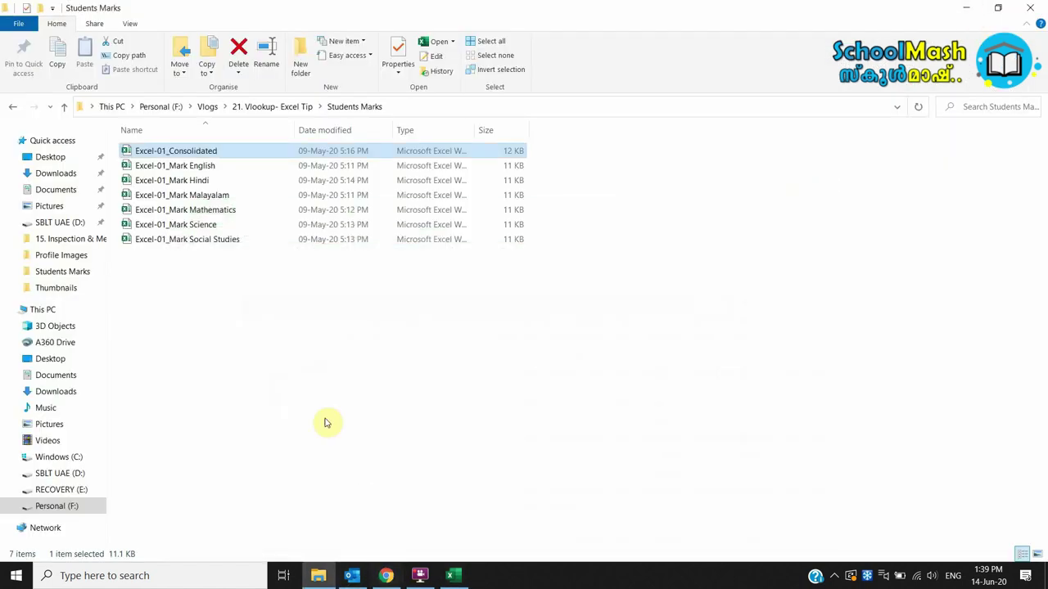
pyautogui.click(402, 368)
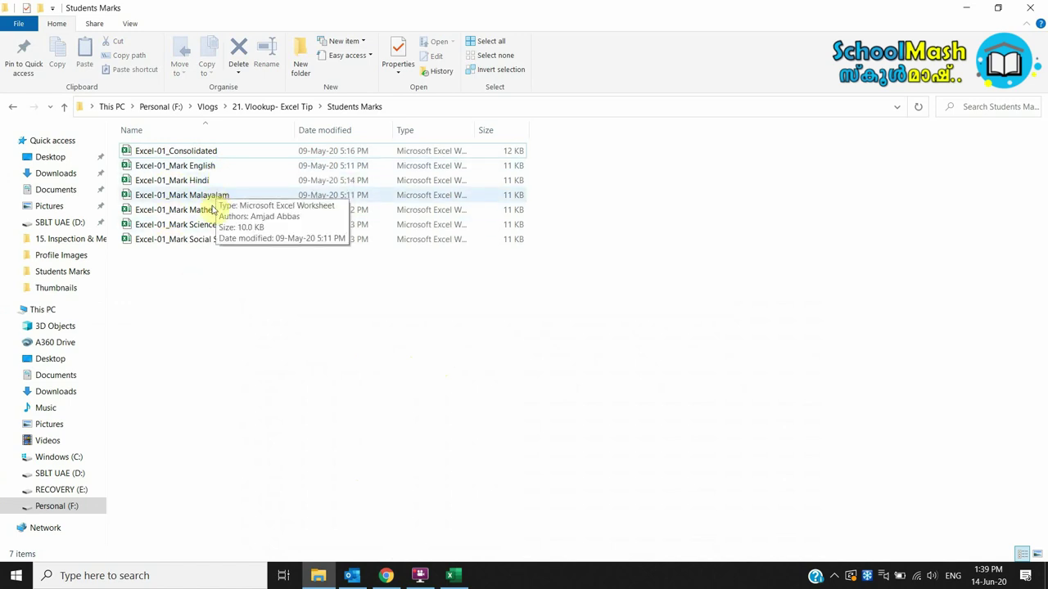
pyautogui.hotkey('alt', 'Tab')
pyautogui.scroll(-3, 339, 381)
pyautogui.scroll(3, 338, 383)
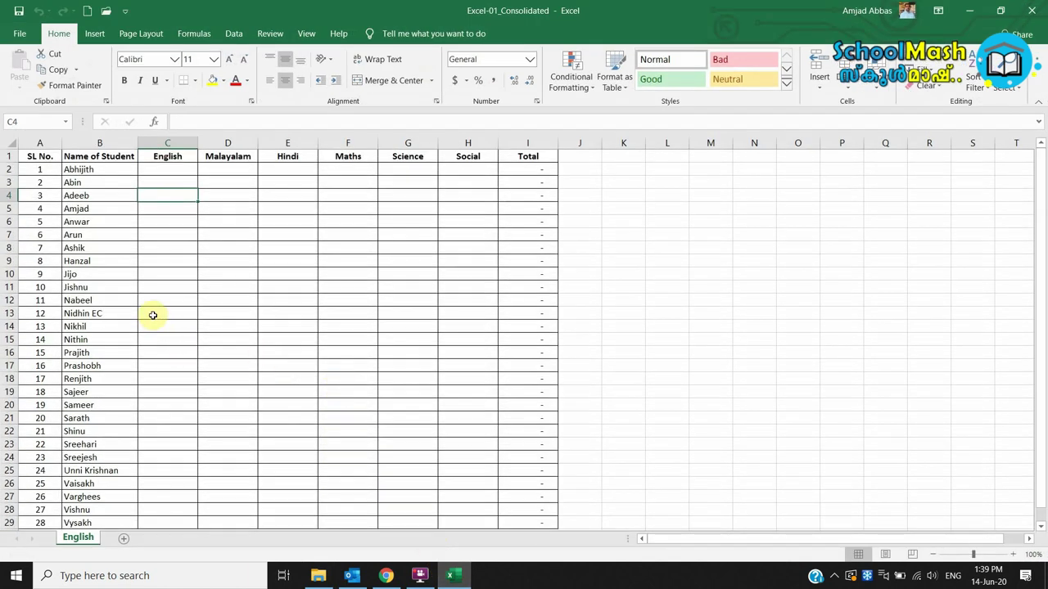
# - Open Excel-01_Mark English snapped right, with the Consolidated workbook on the left half
pyautogui.hotkey('alt', 'Tab')
pyautogui.doubleClick(208, 172)
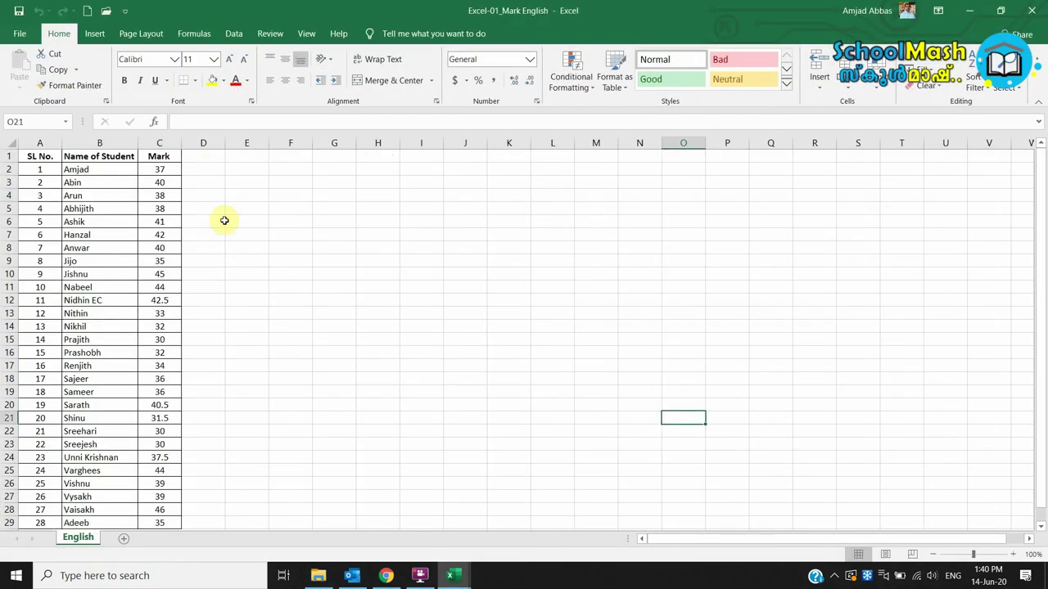
pyautogui.press('super+Right')
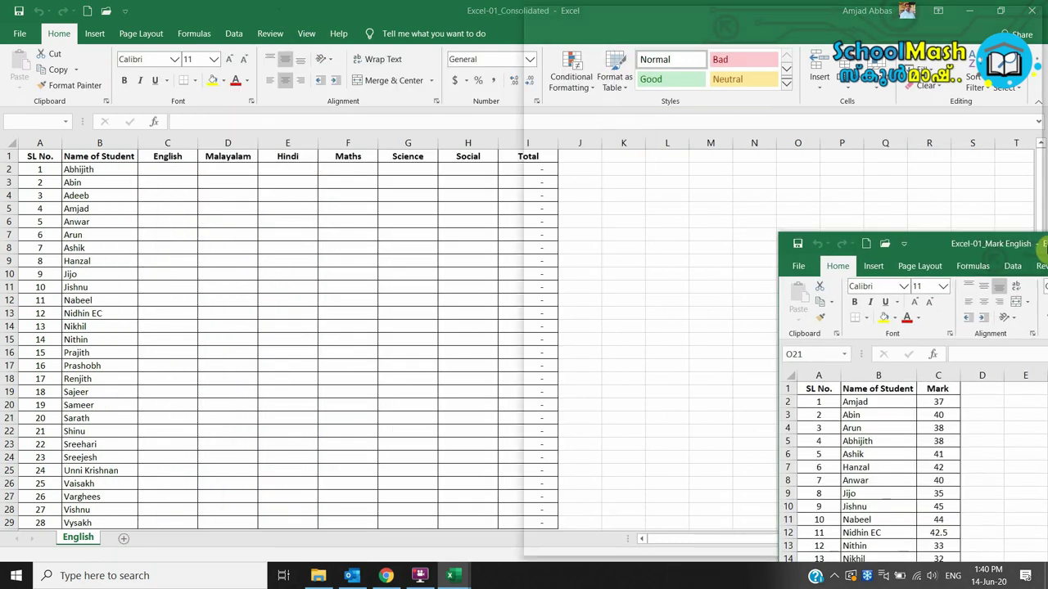
pyautogui.click(213, 221)
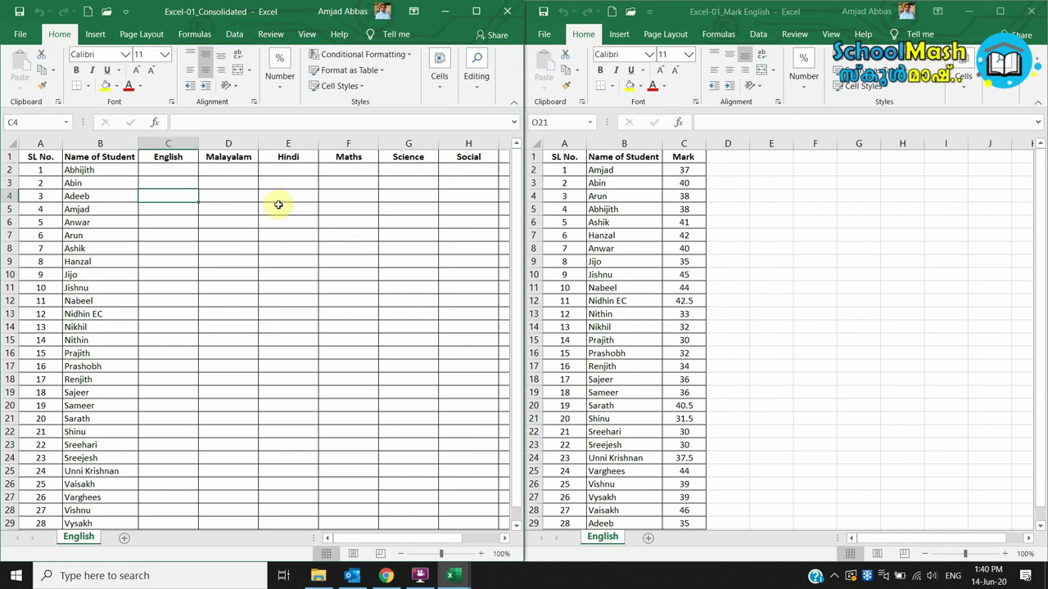
# - Find Abhijith's English mark of 38 in the English marks workbook
pyautogui.click(636, 178)
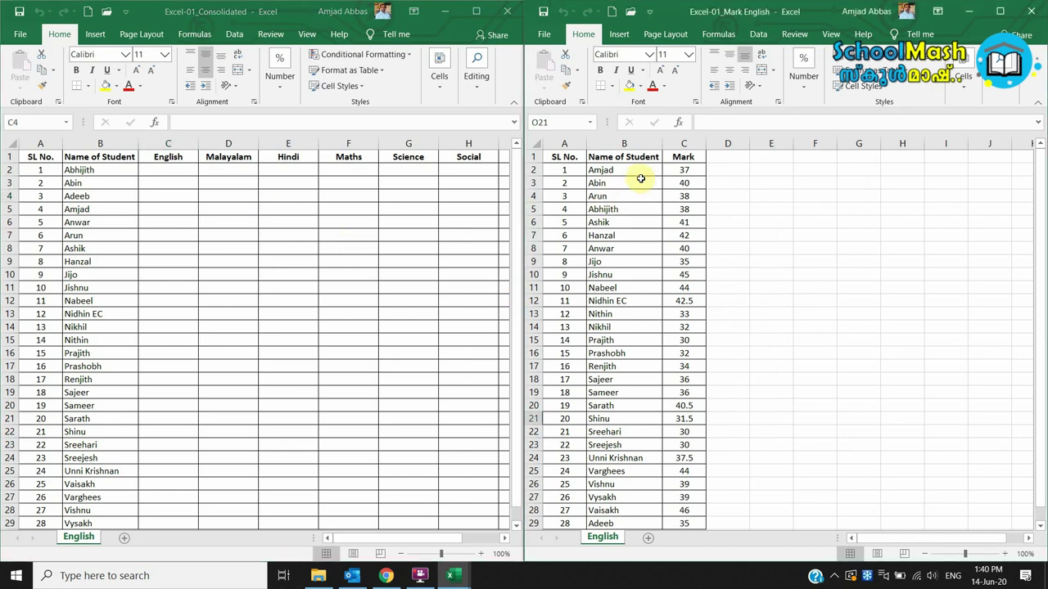
pyautogui.click(628, 174)
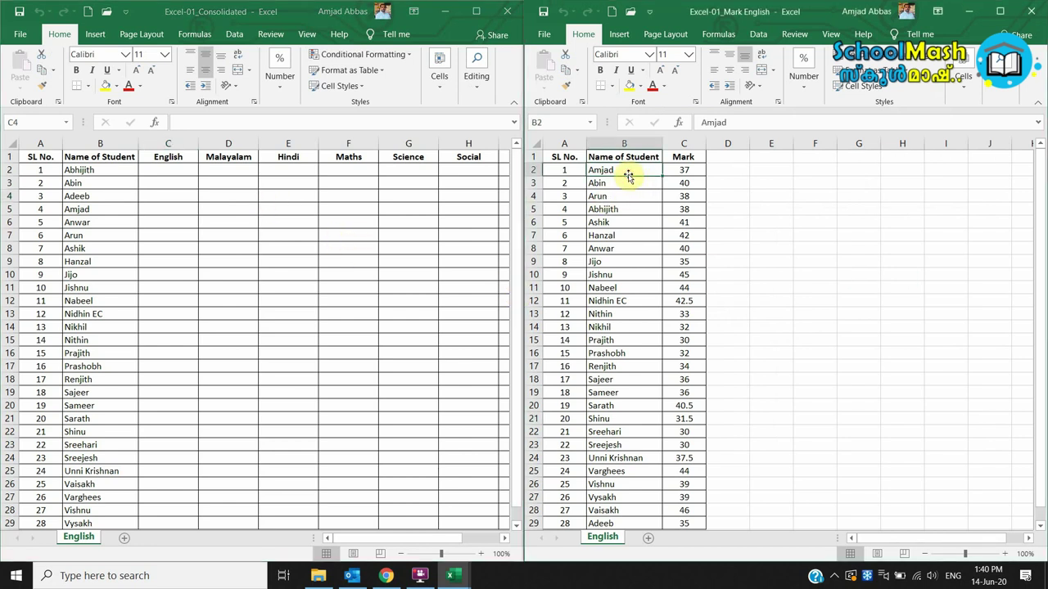
pyautogui.click(147, 181)
pyautogui.click(154, 170)
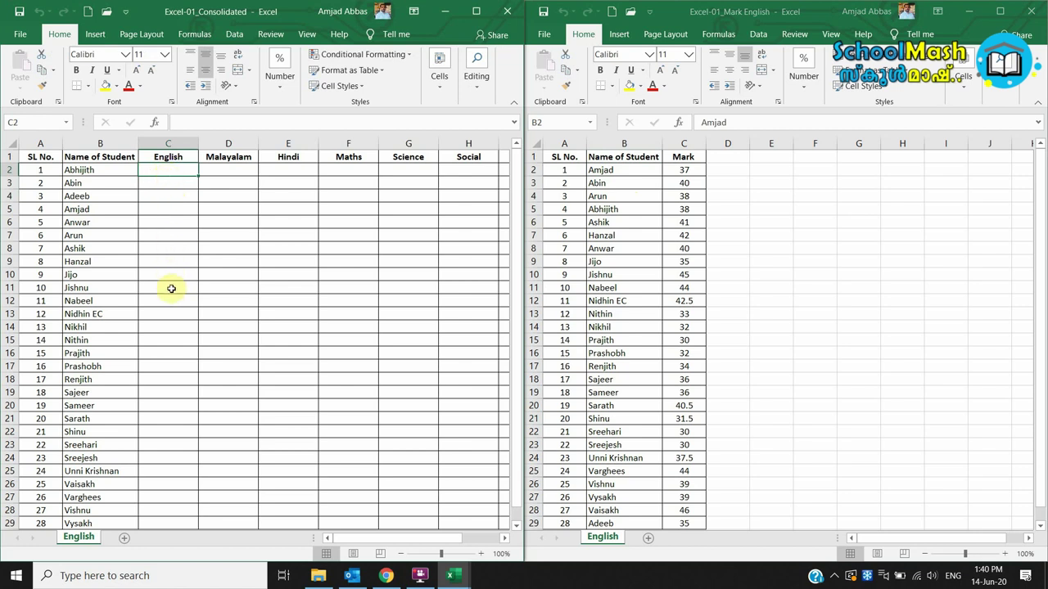
pyautogui.click(627, 169)
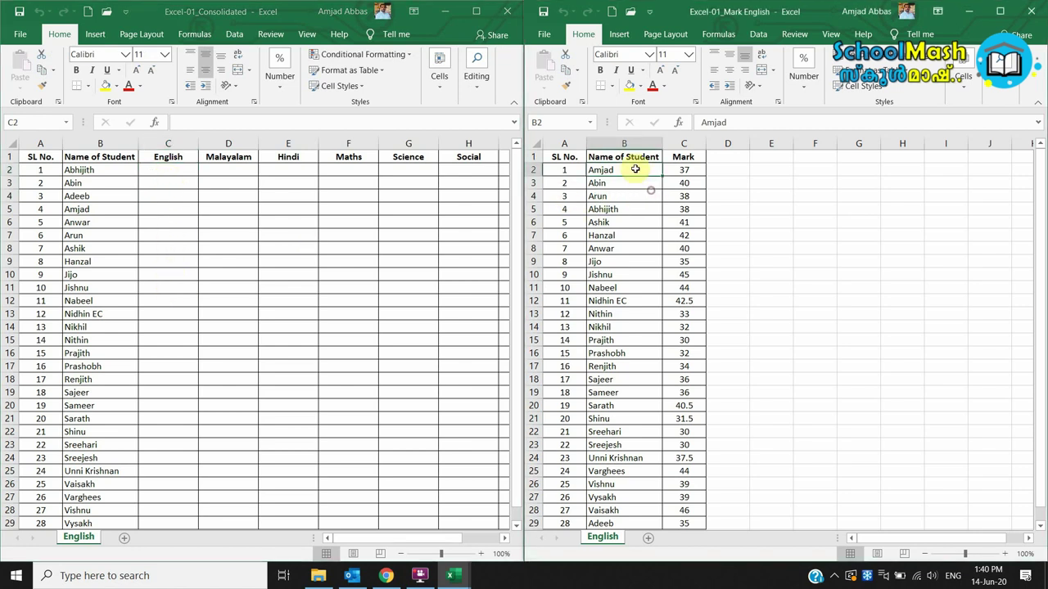
pyautogui.click(98, 170)
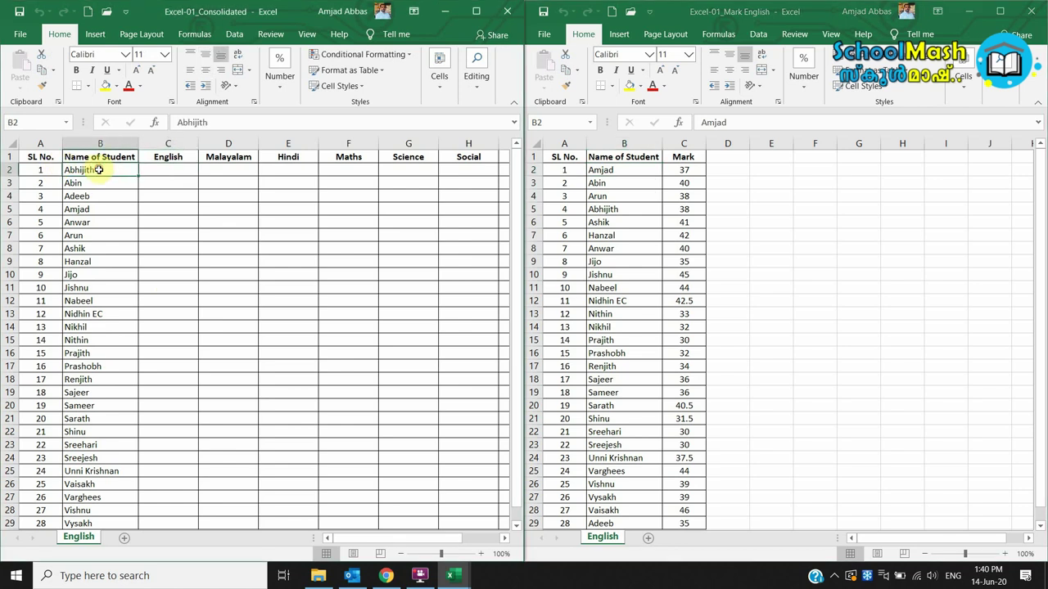
pyautogui.click(624, 169)
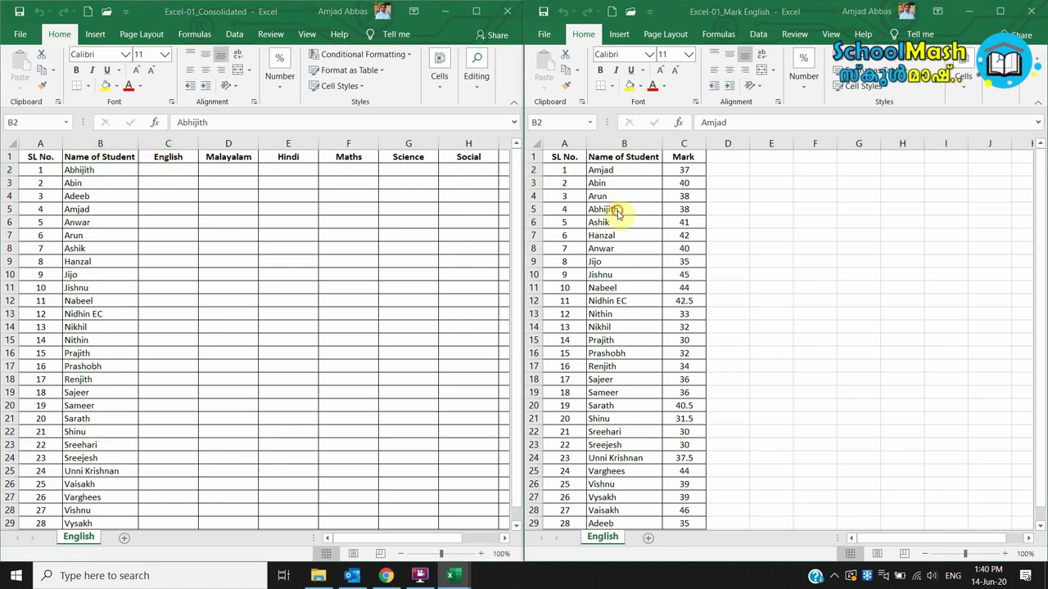
pyautogui.click(676, 209)
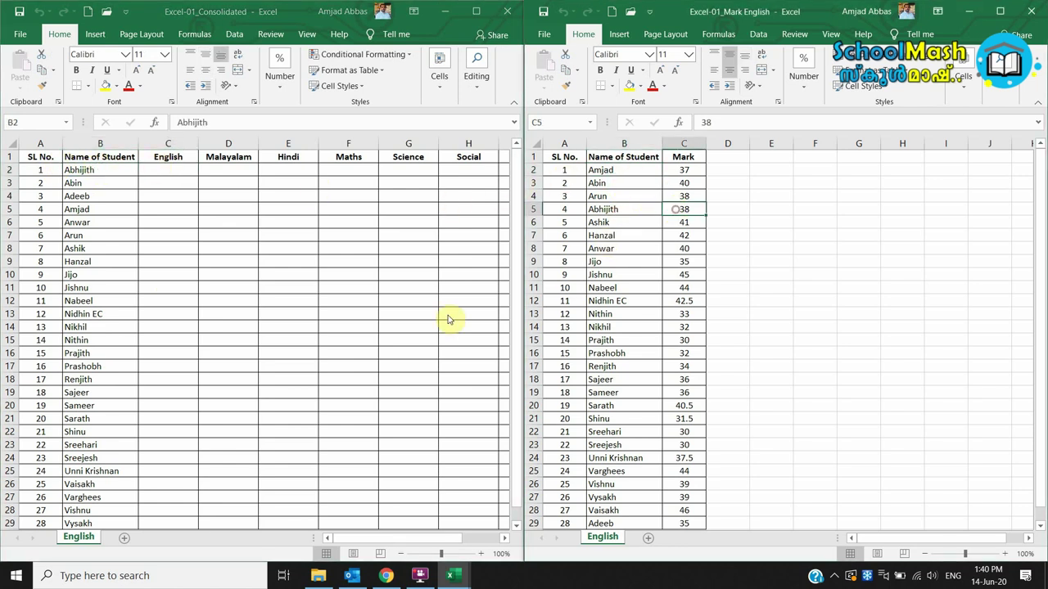
# - Enter English marks 38, 35 and 37 into column C of the Consolidated sheet
pyautogui.click(174, 173)
pyautogui.write('38')
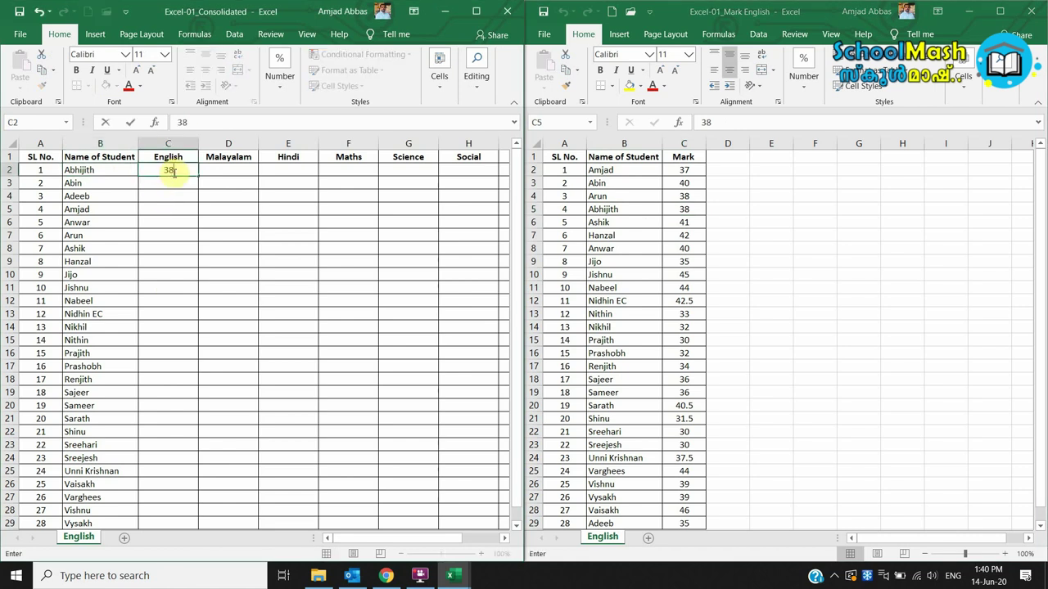
pyautogui.press('Return')
pyautogui.write('35')
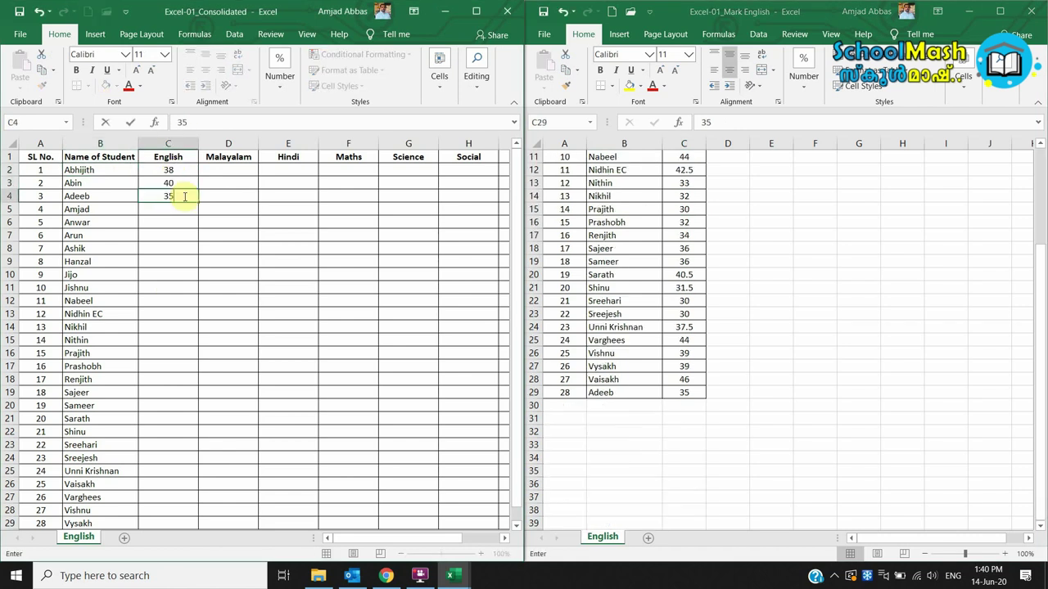
pyautogui.press('Return')
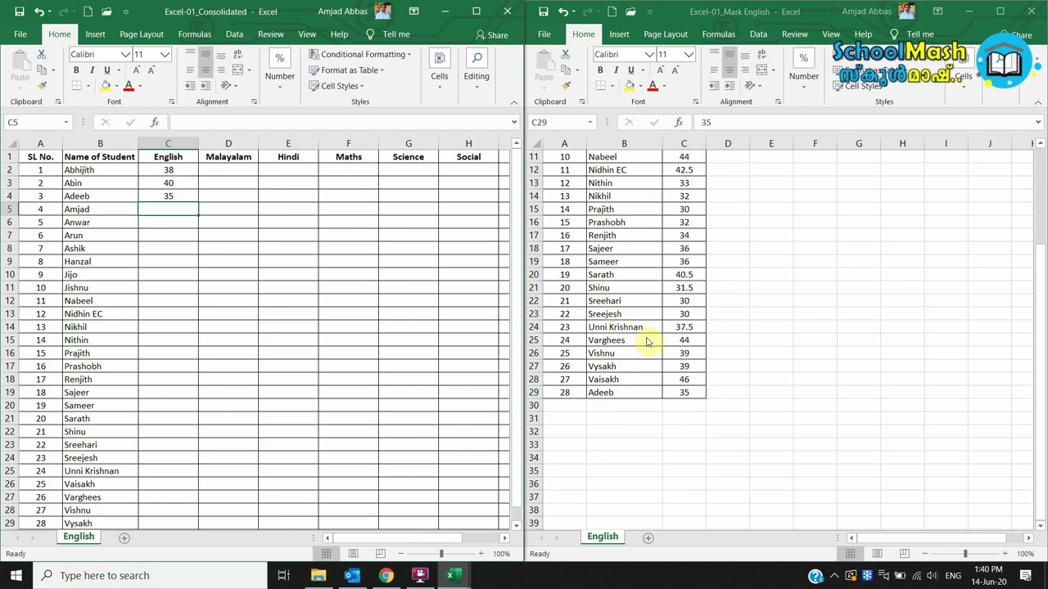
pyautogui.scroll(4, 646, 330)
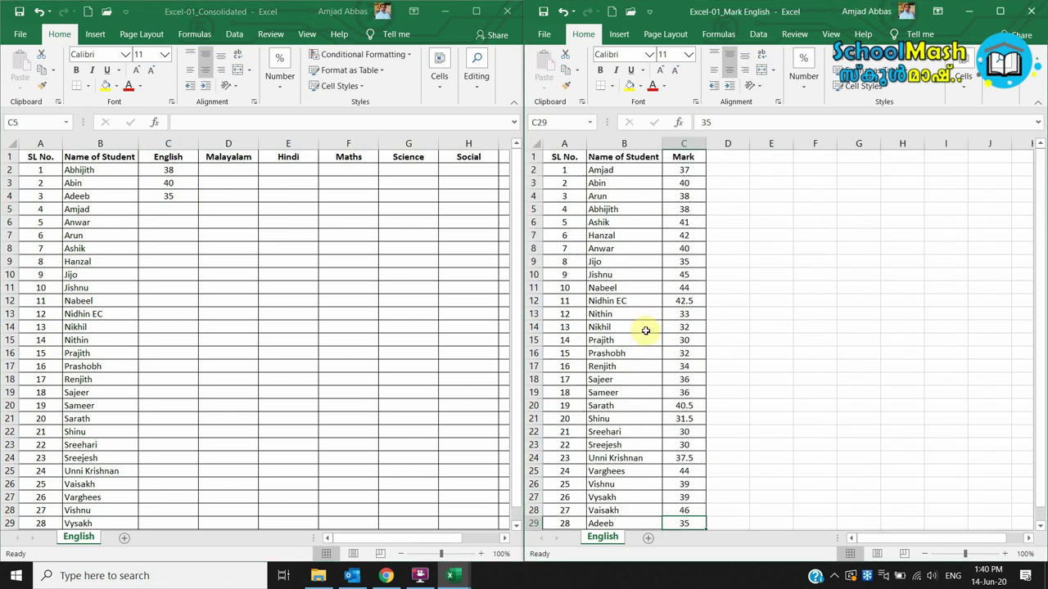
pyautogui.click(682, 168)
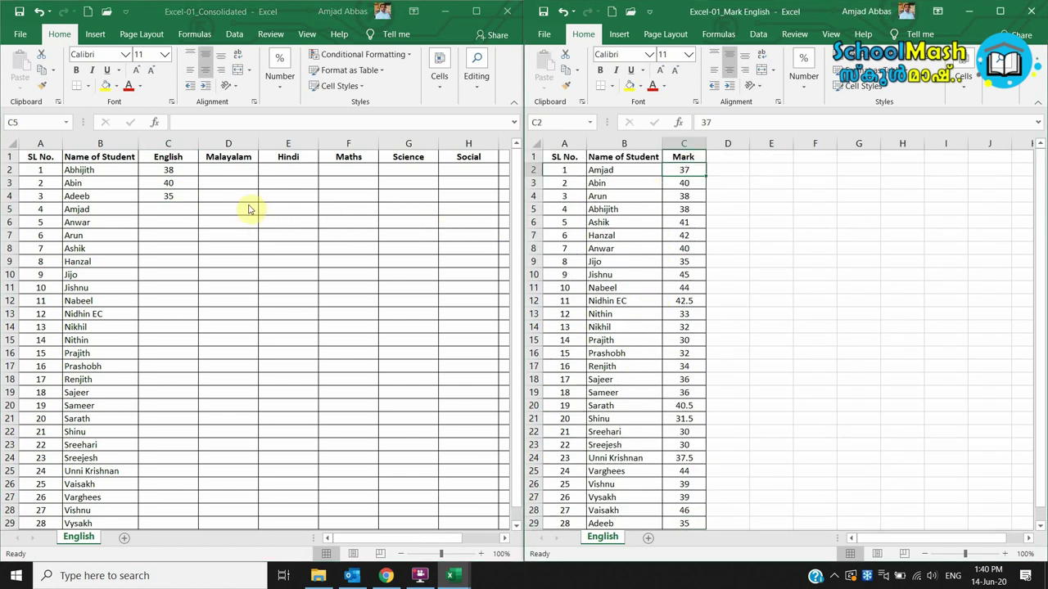
pyautogui.click(180, 212)
pyautogui.write('37')
pyautogui.press('Return')
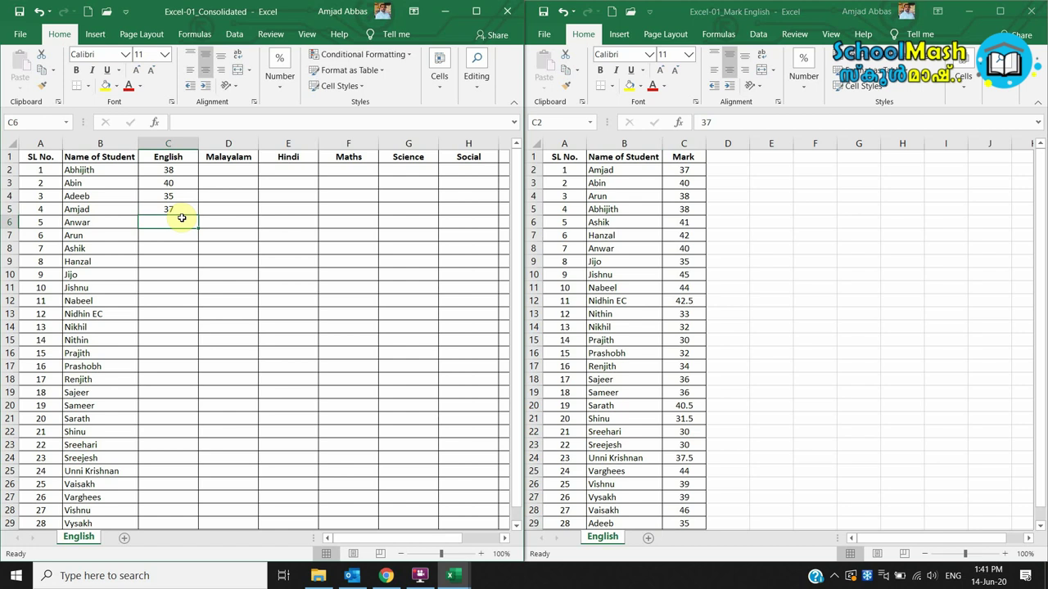
# - Delete the hand-typed English marks and start =vlookup(B2, in cell C2
pyautogui.moveTo(164, 171); pyautogui.dragTo(162, 241)
pyautogui.press('Delete')
pyautogui.write('=')
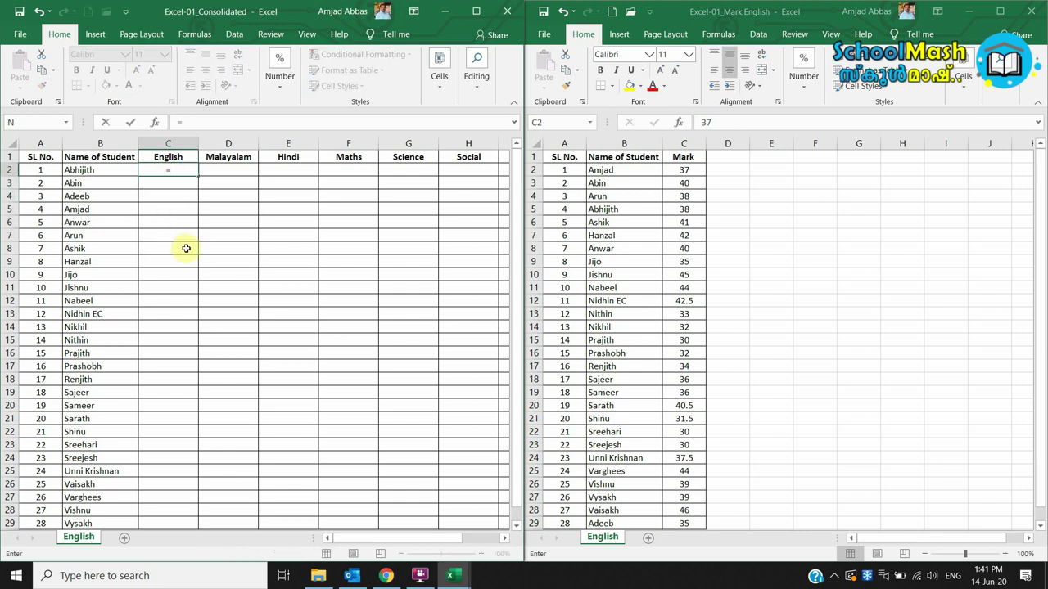
pyautogui.write('vlookup')
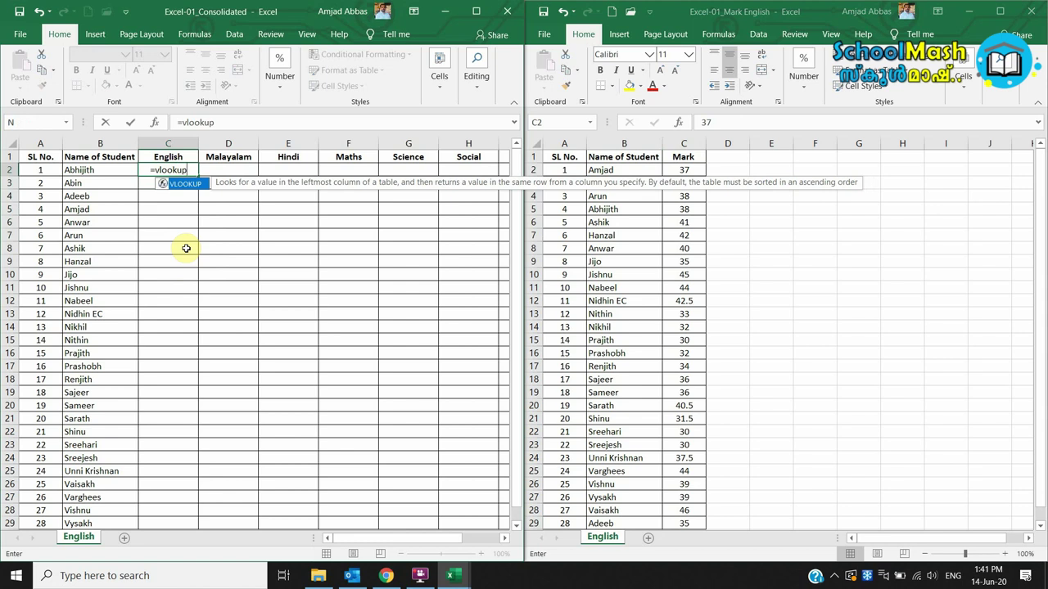
pyautogui.write('(')
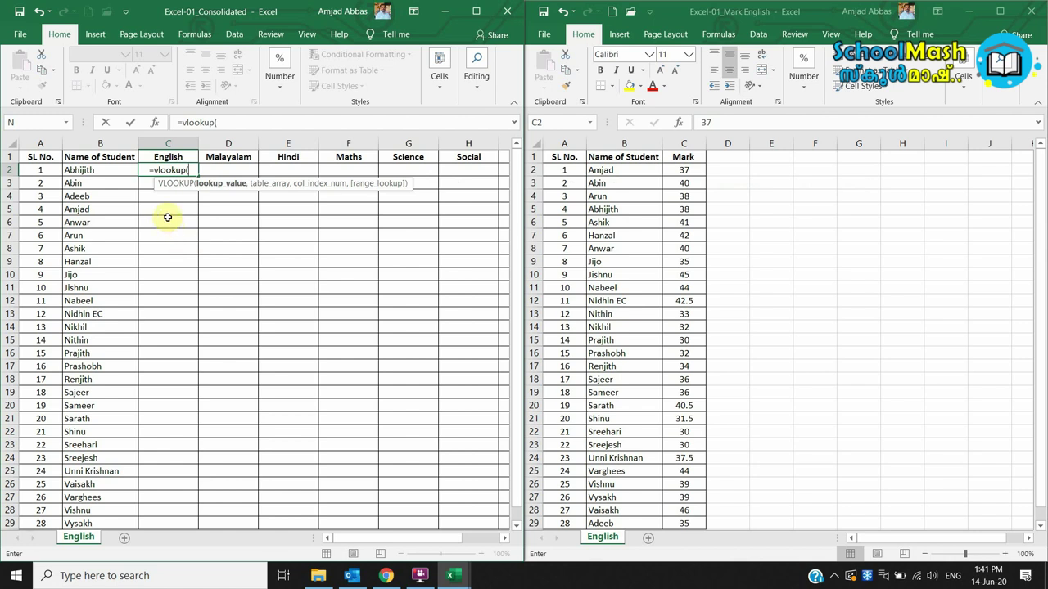
pyautogui.click(99, 169)
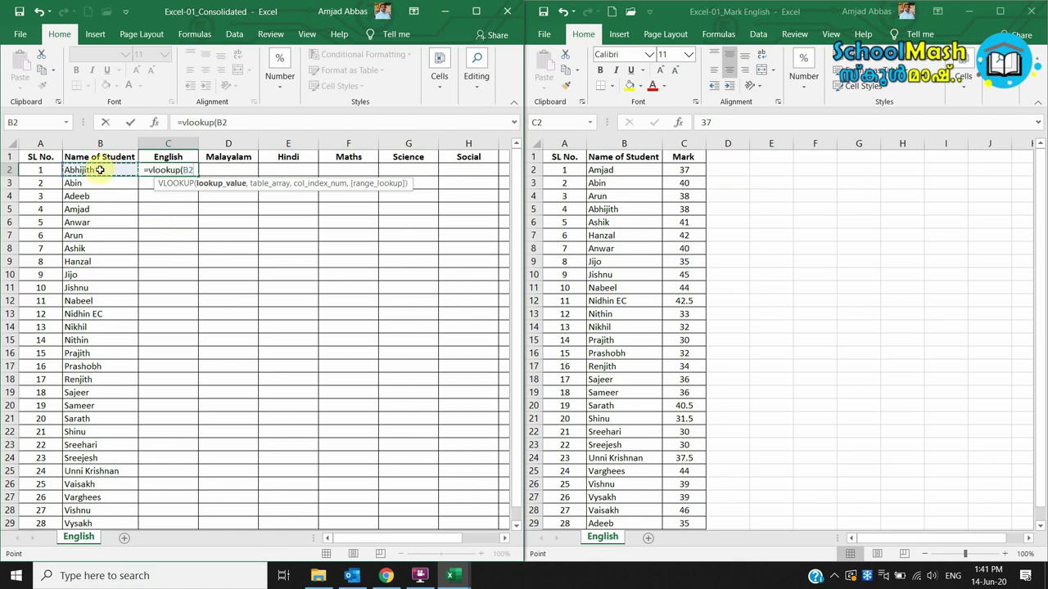
pyautogui.write(',')
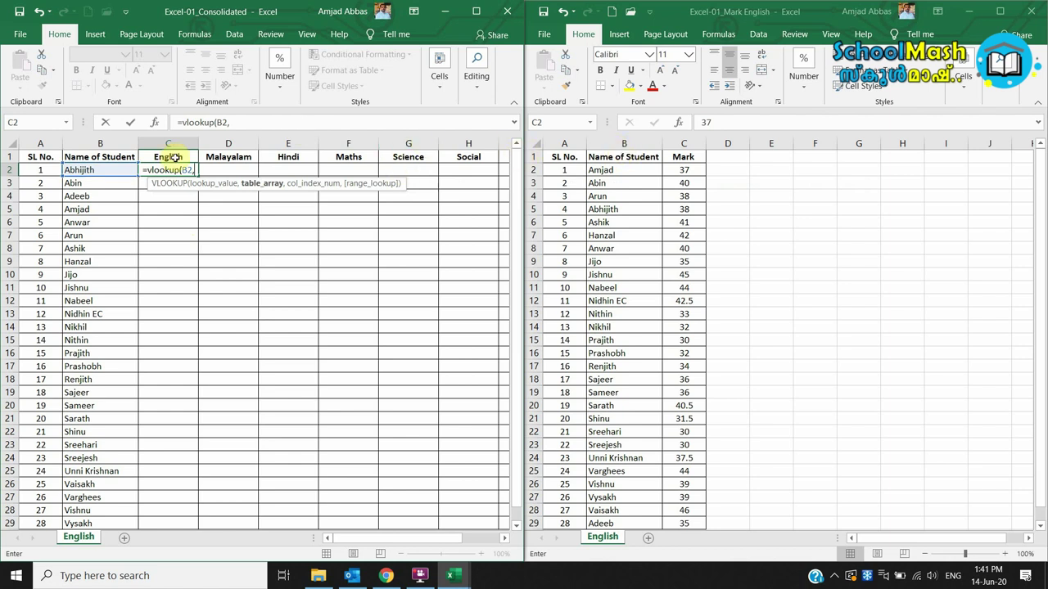
pyautogui.click(608, 140)
# - Complete C2 as VLOOKUP on the English workbook's $B:$C, column 2, FALSE, returning 38
pyautogui.click(608, 140)
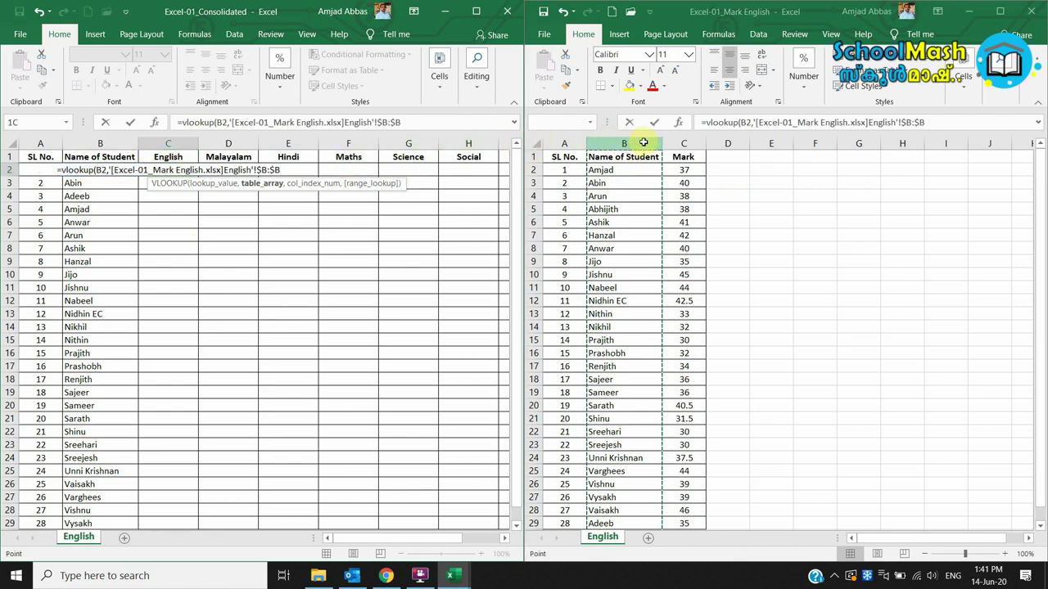
pyautogui.moveTo(659, 142); pyautogui.dragTo(672, 141)
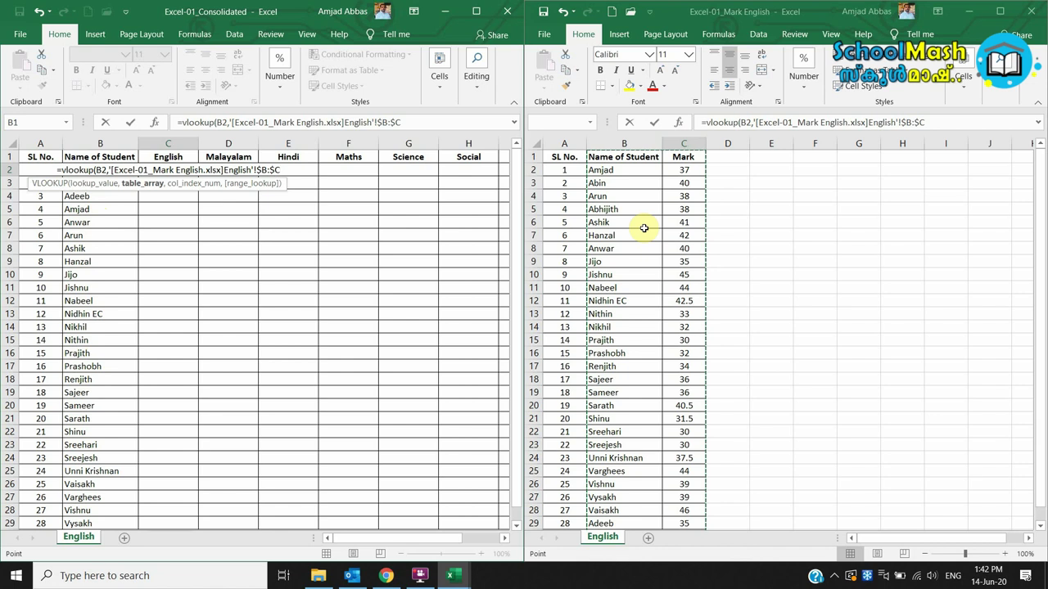
pyautogui.write(',')
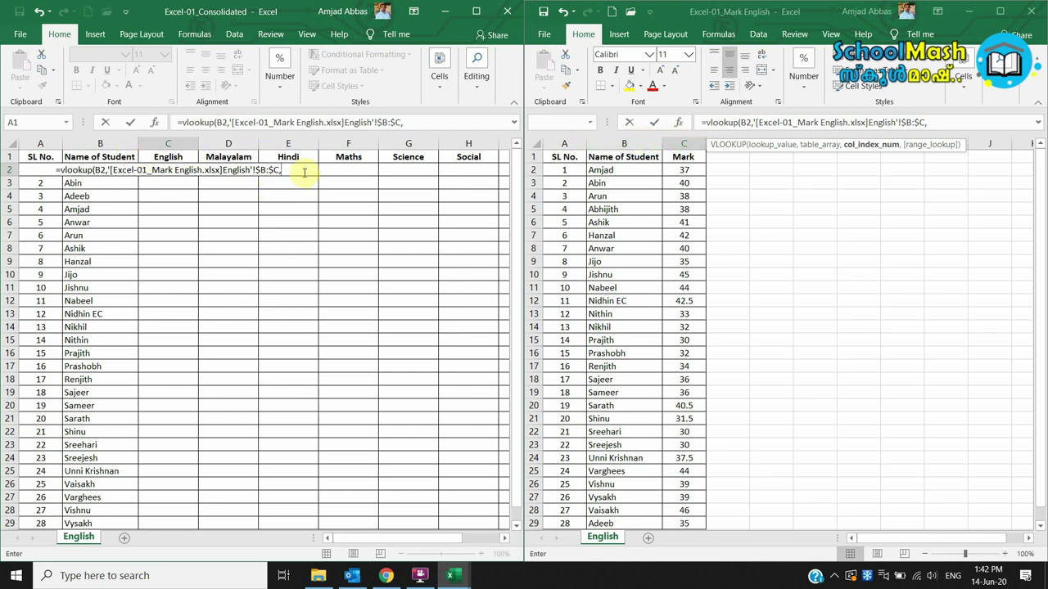
pyautogui.write('2')
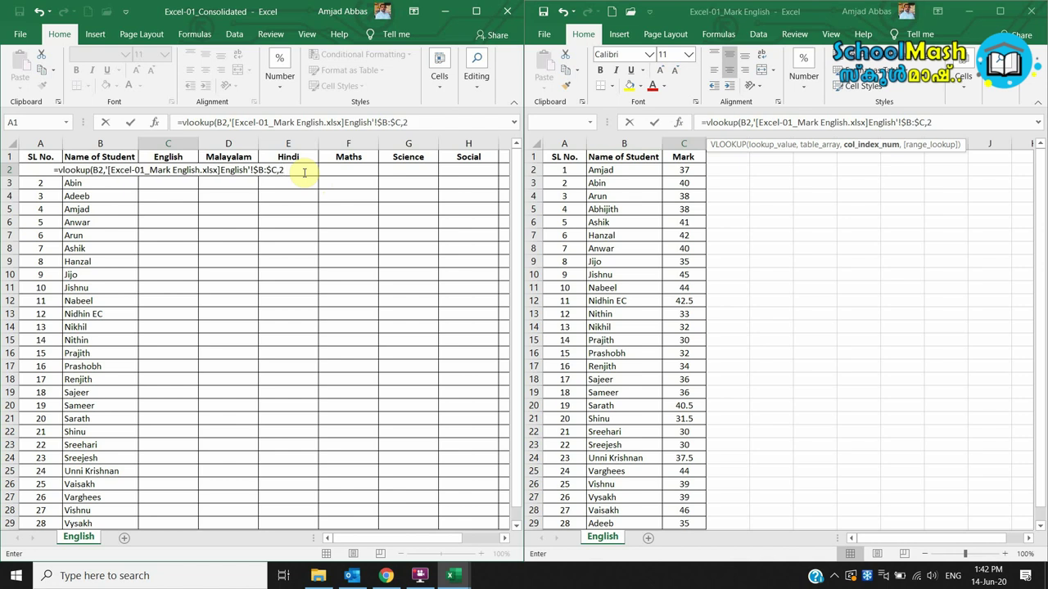
pyautogui.write(',')
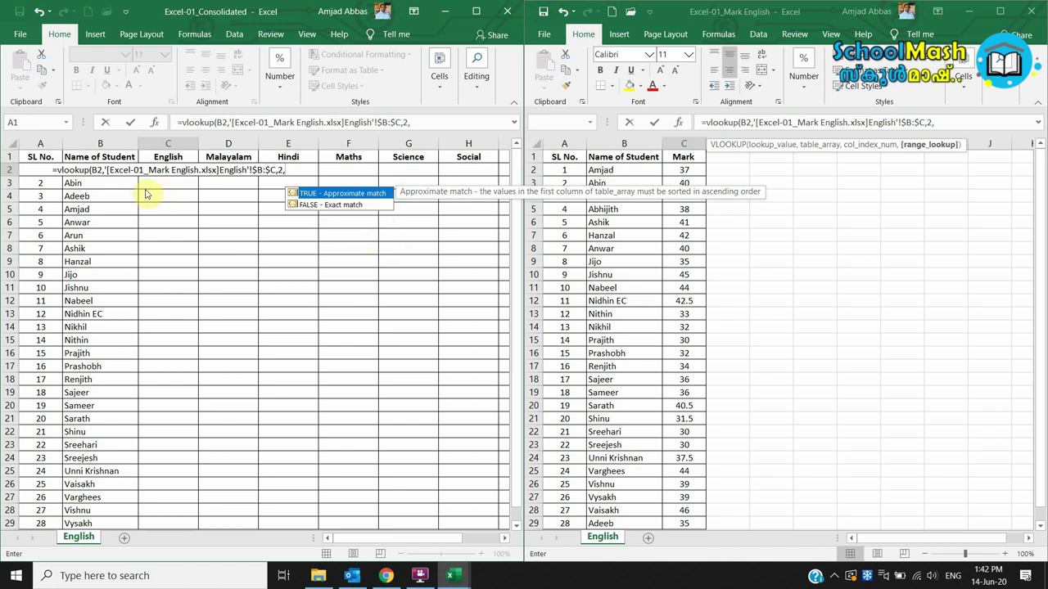
pyautogui.doubleClick(323, 205)
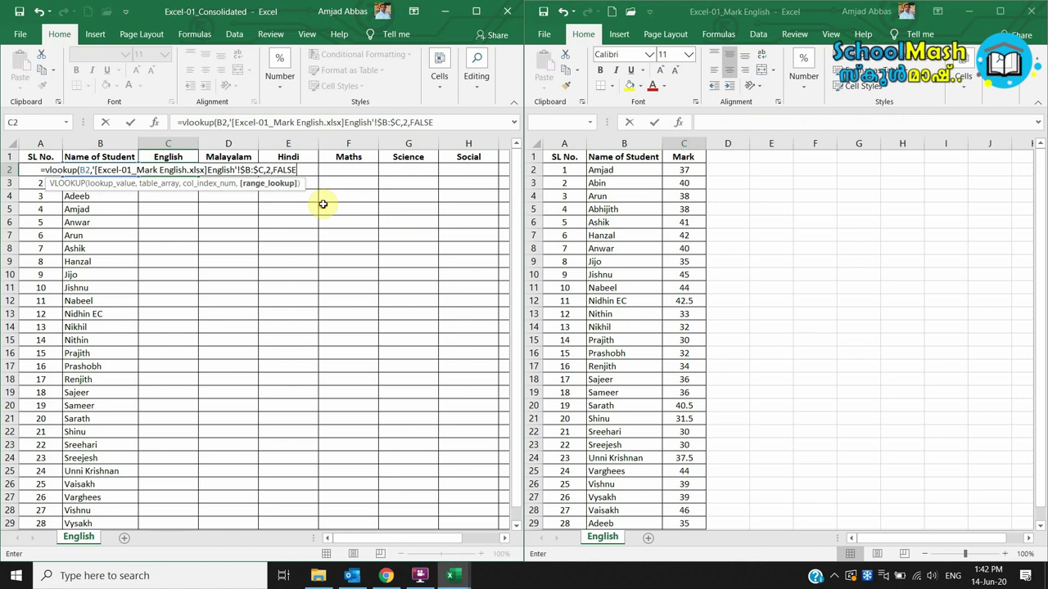
pyautogui.write(')')
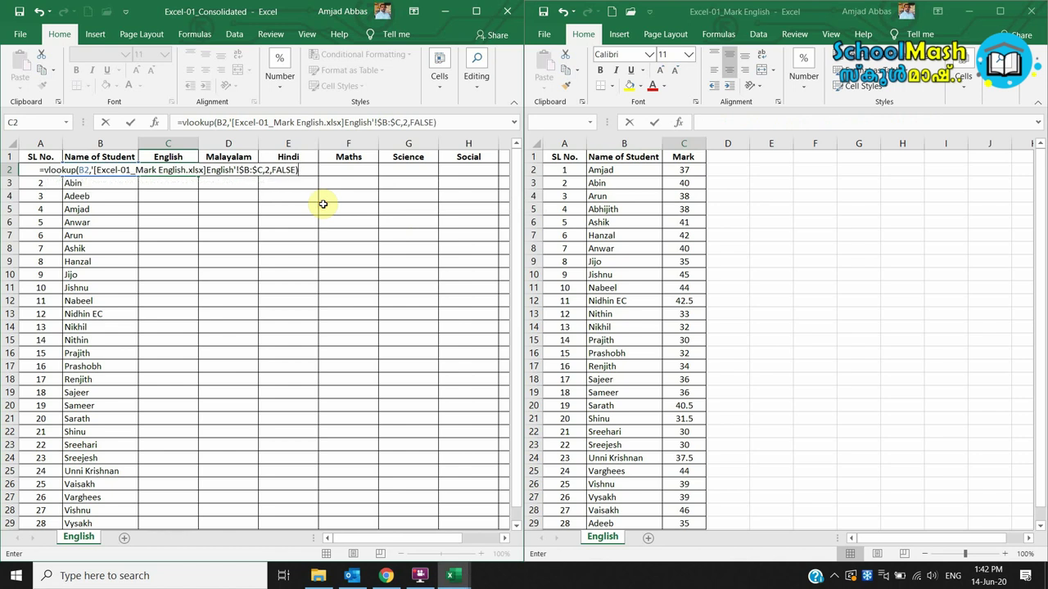
pyautogui.press('Return')
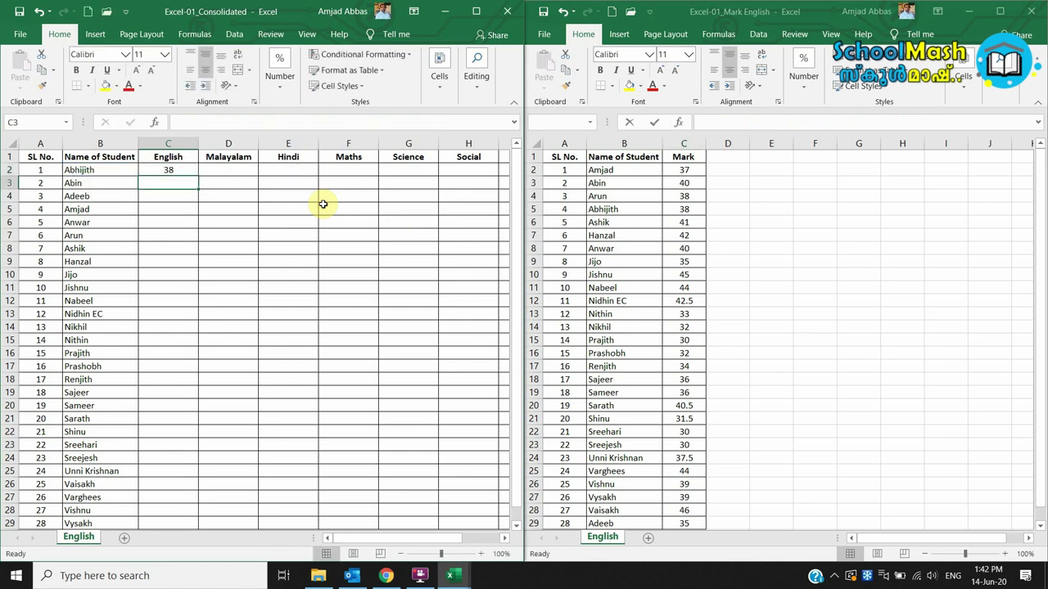
# - Undo a trial yellow fill, then copy the C2 English lookup down to C29
pyautogui.click(193, 171)
pyautogui.click(684, 209)
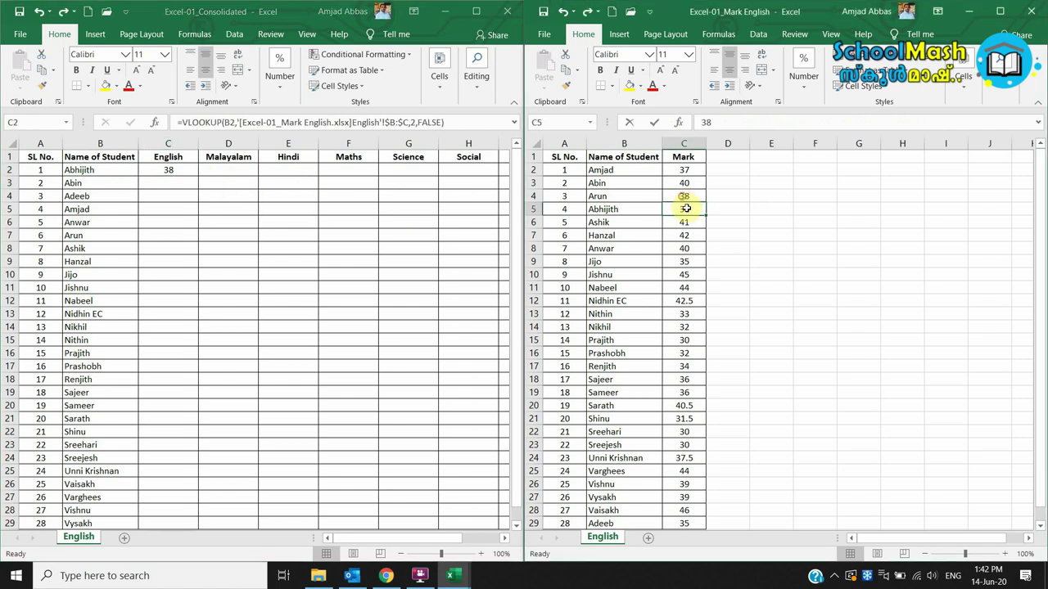
pyautogui.click(629, 85)
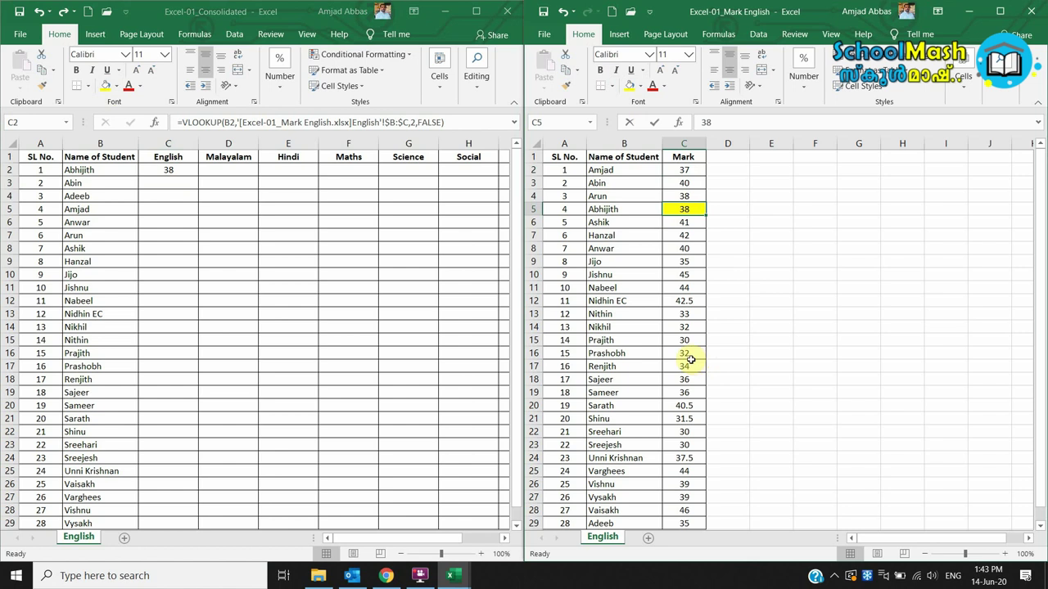
pyautogui.hotkey('ctrl', 'z')
pyautogui.click(191, 173)
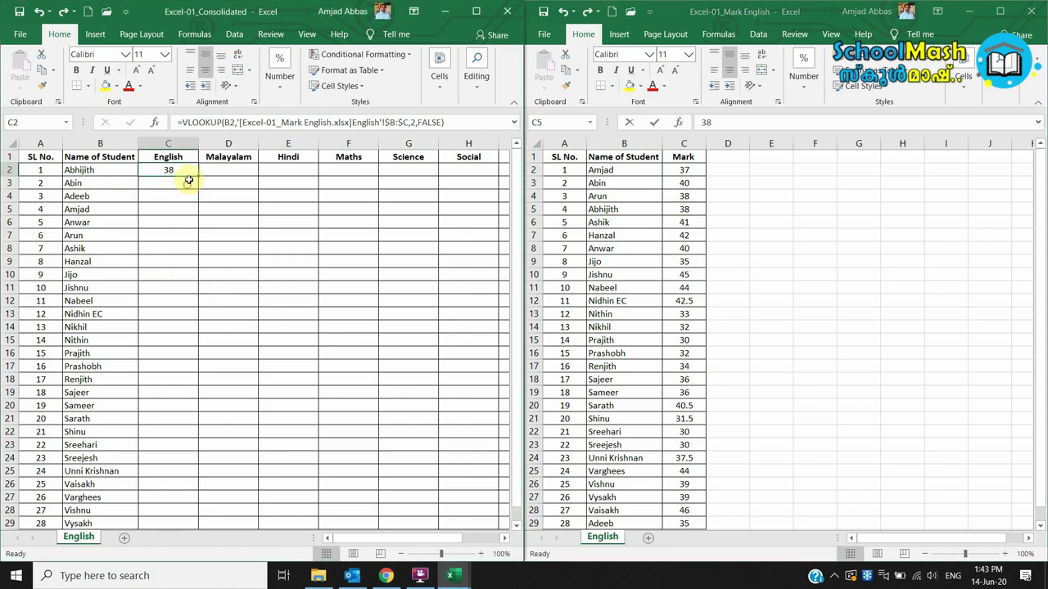
pyautogui.moveTo(198, 176); pyautogui.dragTo(185, 492)
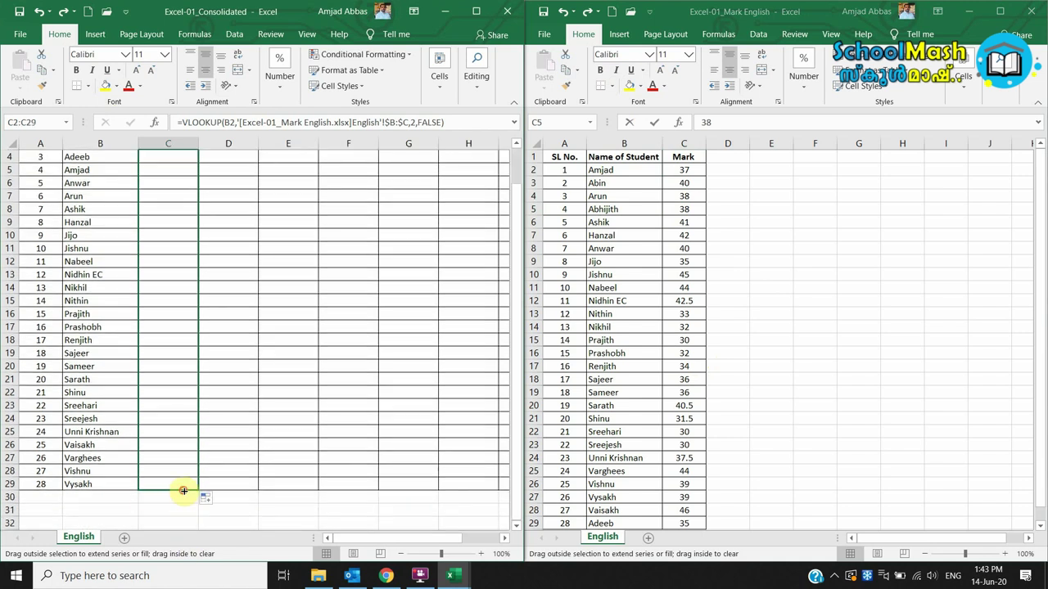
# - Shade B20:C20 in the Consolidated sheet and matching B19:C19 in the English workbook yellow
pyautogui.scroll(1, 226, 379)
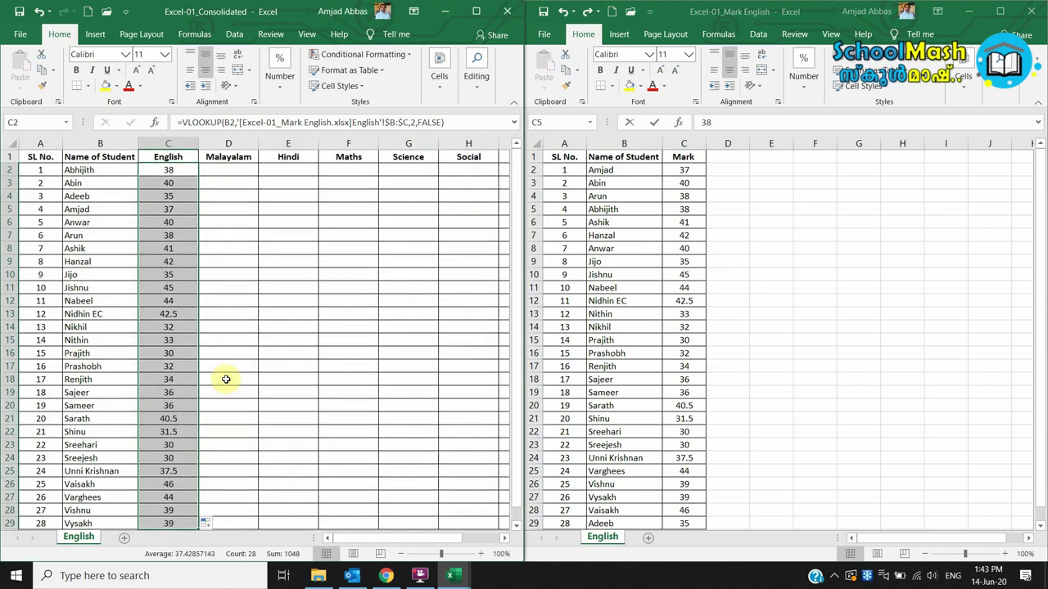
pyautogui.click(892, 399)
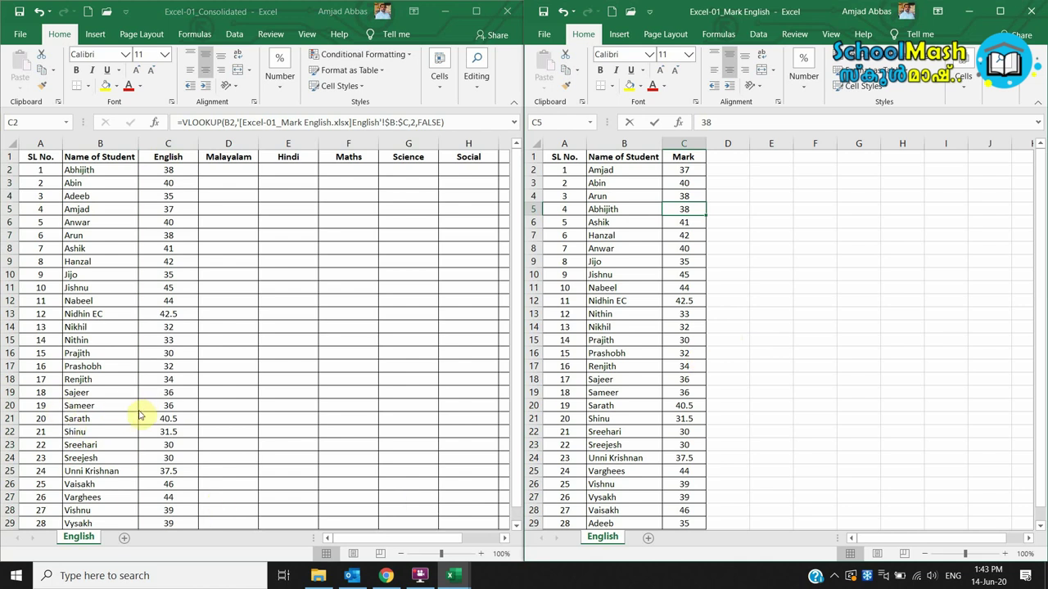
pyautogui.click(105, 407)
pyautogui.moveTo(105, 407); pyautogui.dragTo(172, 405)
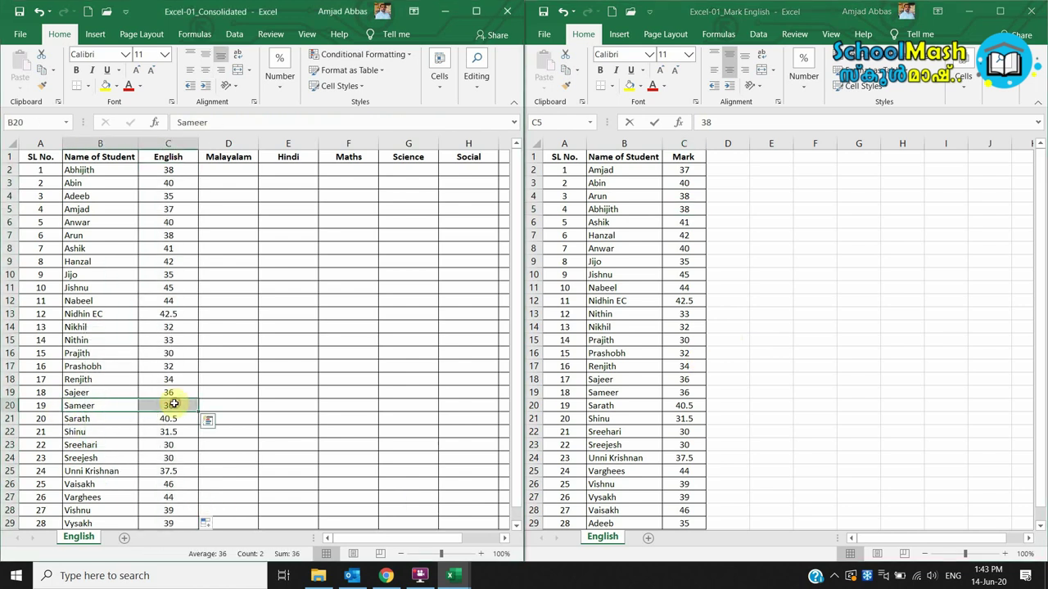
pyautogui.click(104, 85)
pyautogui.click(807, 426)
pyautogui.moveTo(614, 393); pyautogui.dragTo(676, 392)
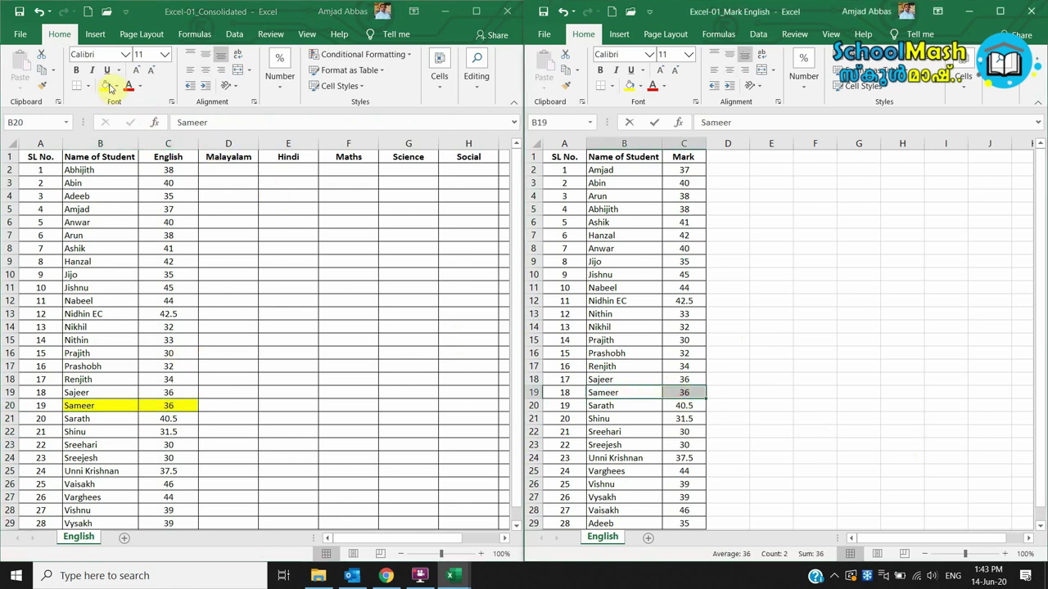
pyautogui.click(630, 85)
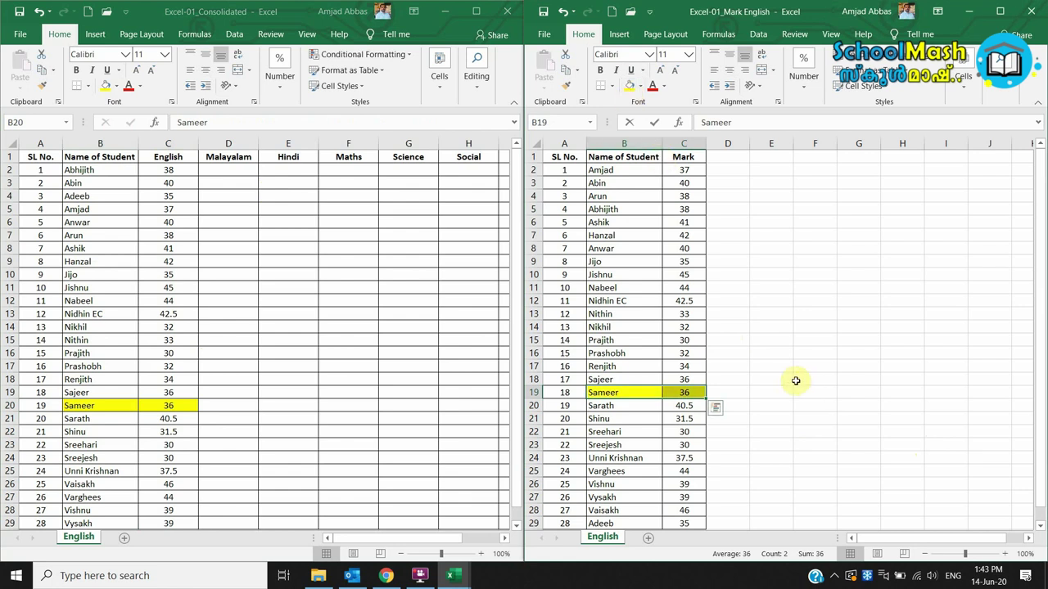
# - Shade B25:C25 in the English workbook and B27:C27 in the Consolidated sheet yellow
pyautogui.scroll(-7, 762, 374)
pyautogui.scroll(3, 739, 401)
pyautogui.scroll(1, 739, 401)
pyautogui.moveTo(620, 340); pyautogui.dragTo(683, 340)
pyautogui.click(629, 85)
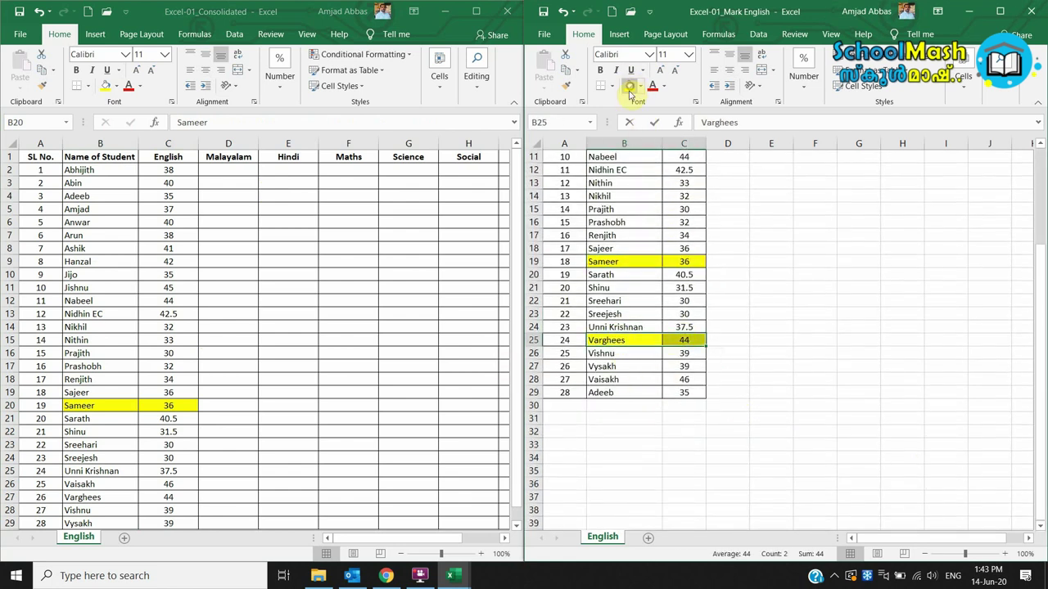
pyautogui.click(194, 275)
pyautogui.scroll(-7, 194, 275)
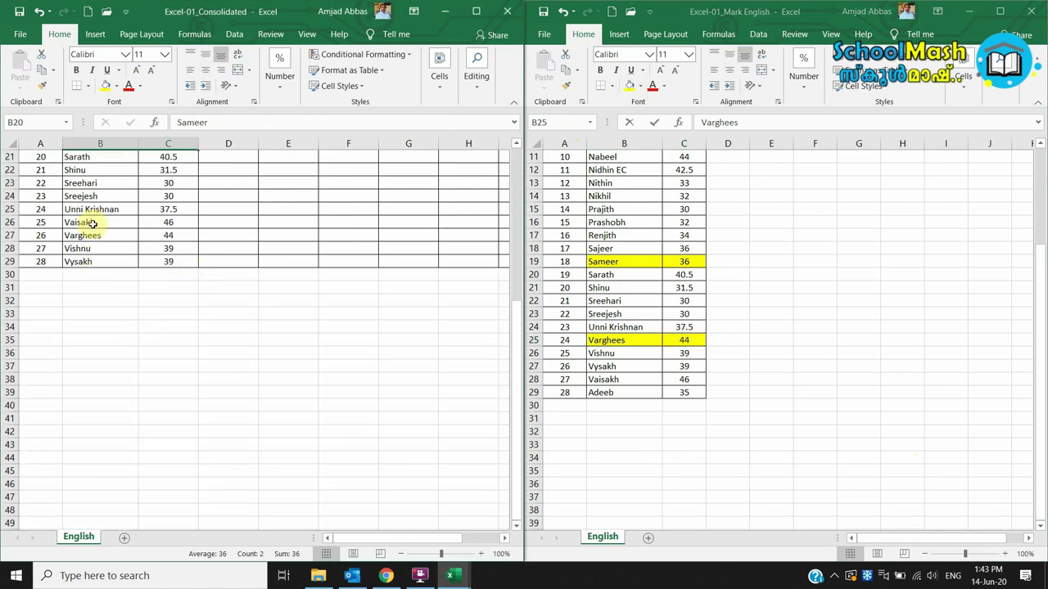
pyautogui.moveTo(93, 235); pyautogui.dragTo(145, 234)
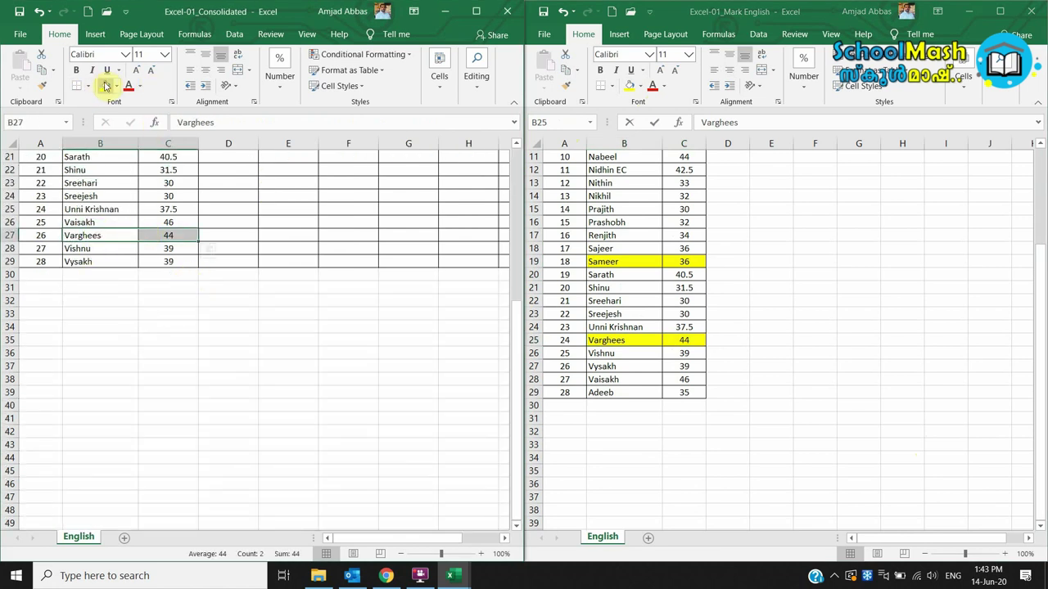
pyautogui.click(106, 85)
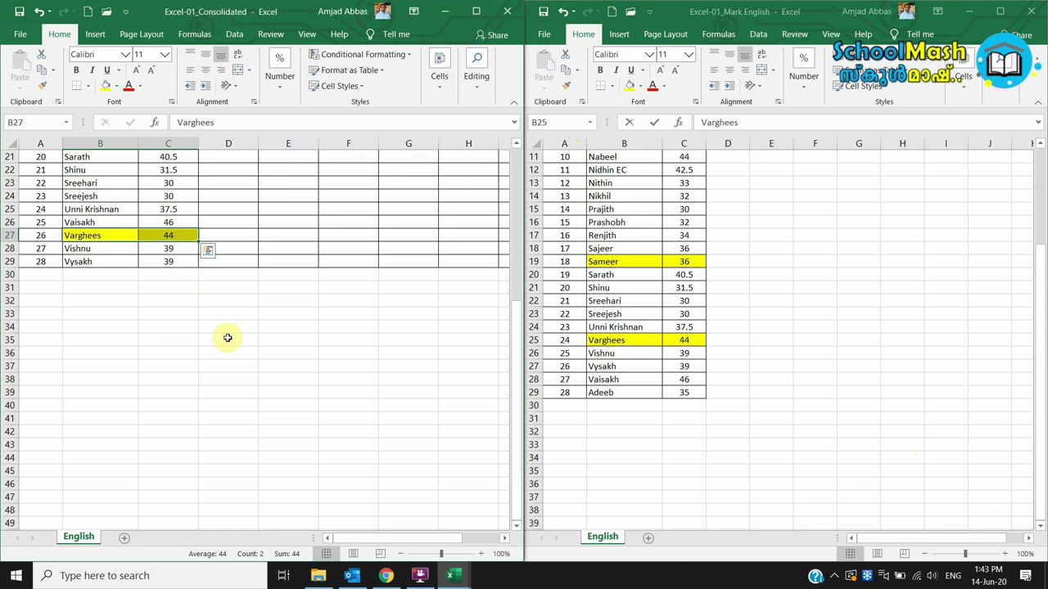
# - Open the Malayalam marks workbook from the Students Marks folder
pyautogui.scroll(7, 231, 308)
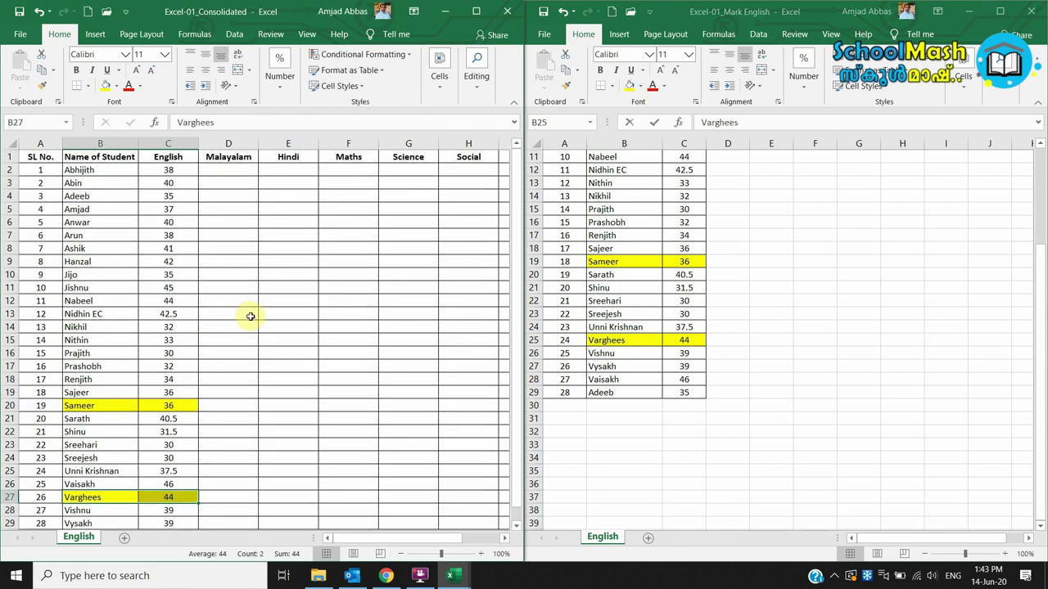
pyautogui.scroll(4, 764, 345)
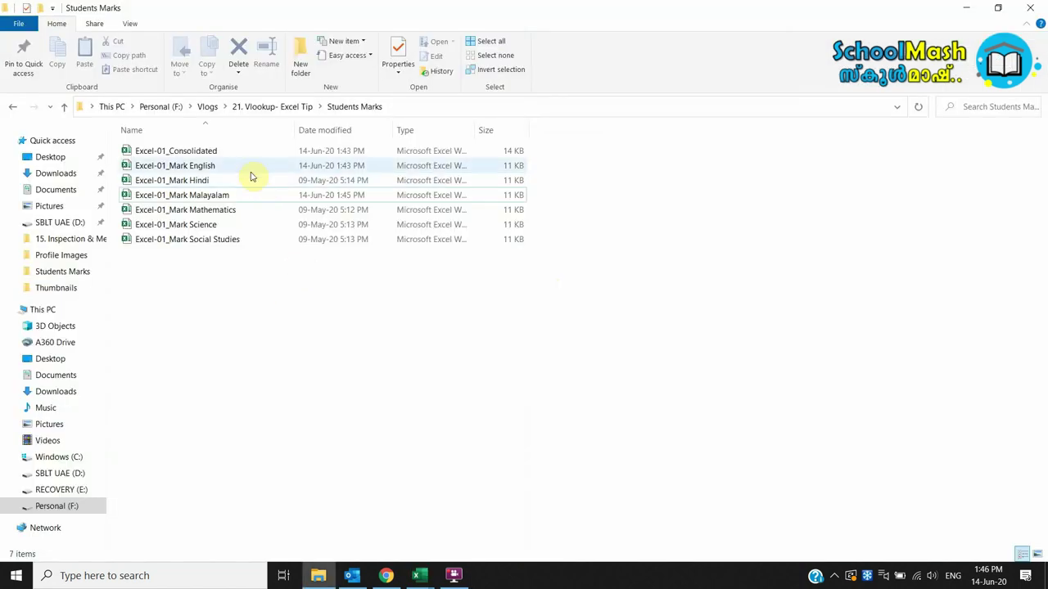
pyautogui.click(240, 195)
pyautogui.doubleClick(240, 195)
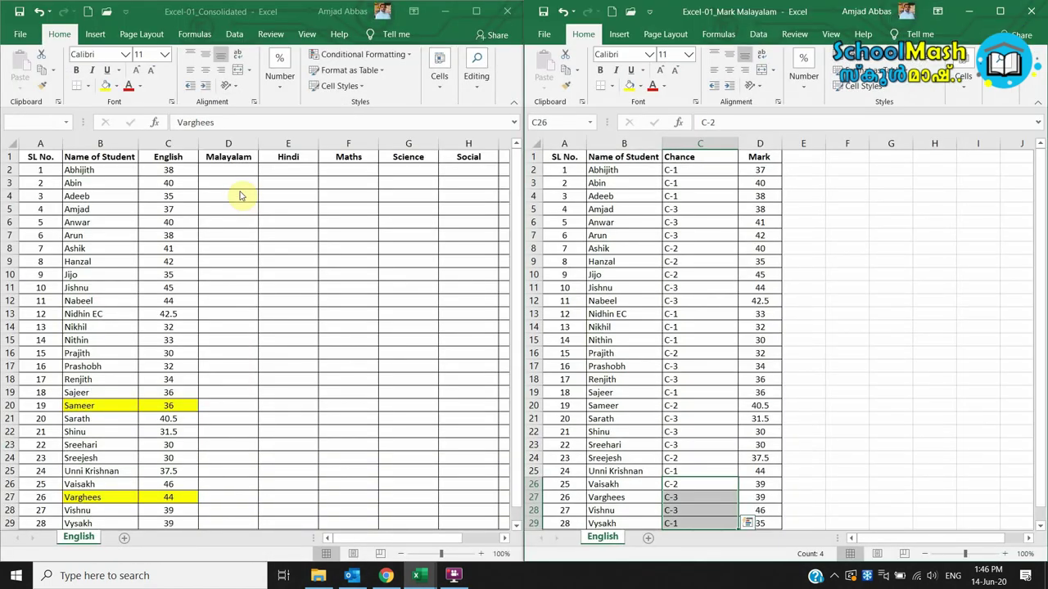
# - Fill the Malayalam workbook's Chance heading C1 yellow, then pick Abhijith's Malayalam cell D2
pyautogui.click(902, 370)
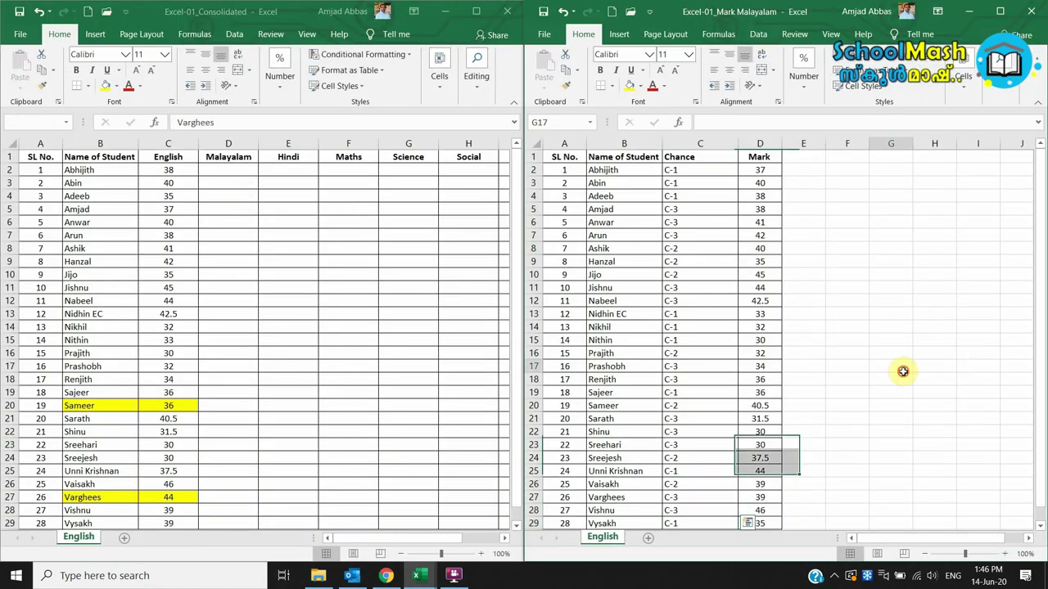
pyautogui.click(640, 141)
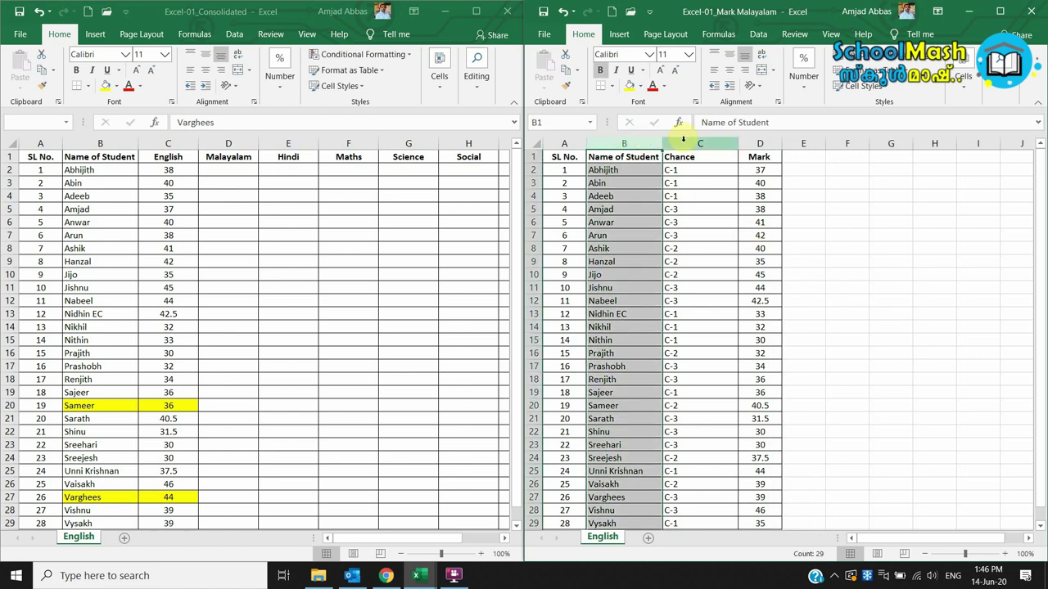
pyautogui.click(682, 139)
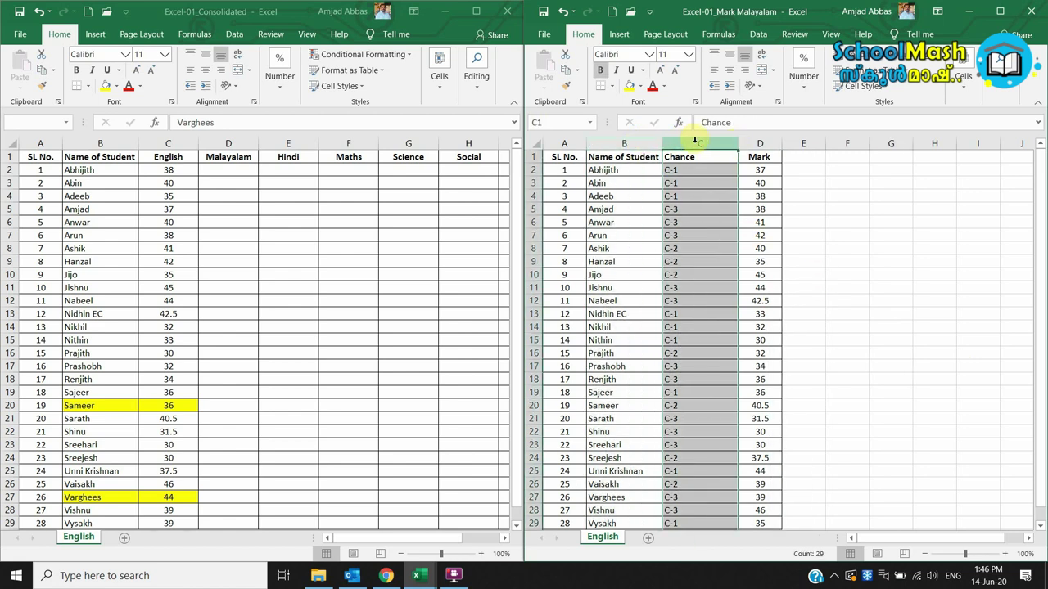
pyautogui.click(696, 157)
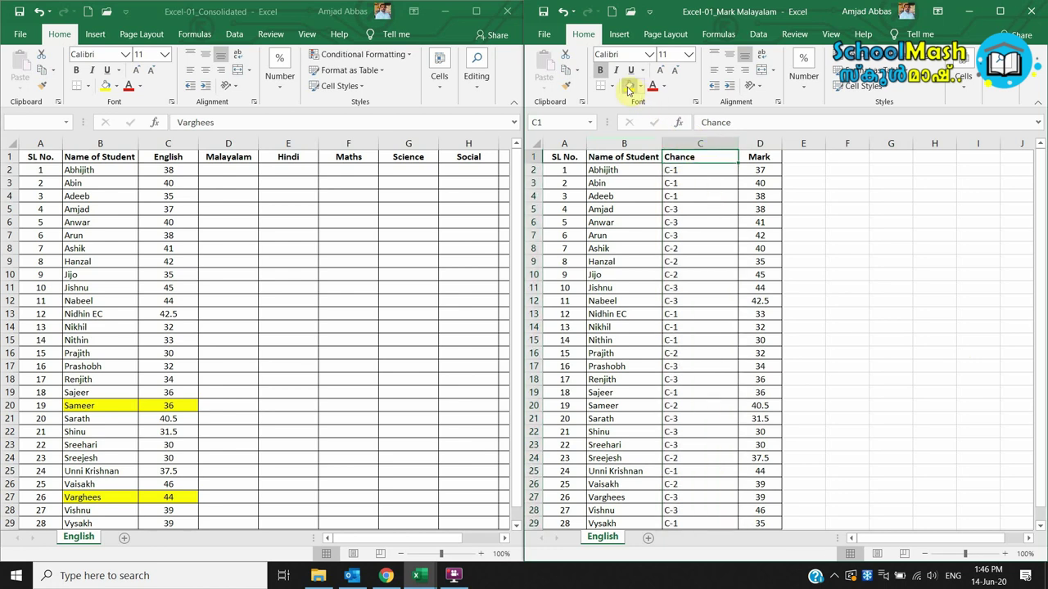
pyautogui.click(628, 85)
pyautogui.click(774, 145)
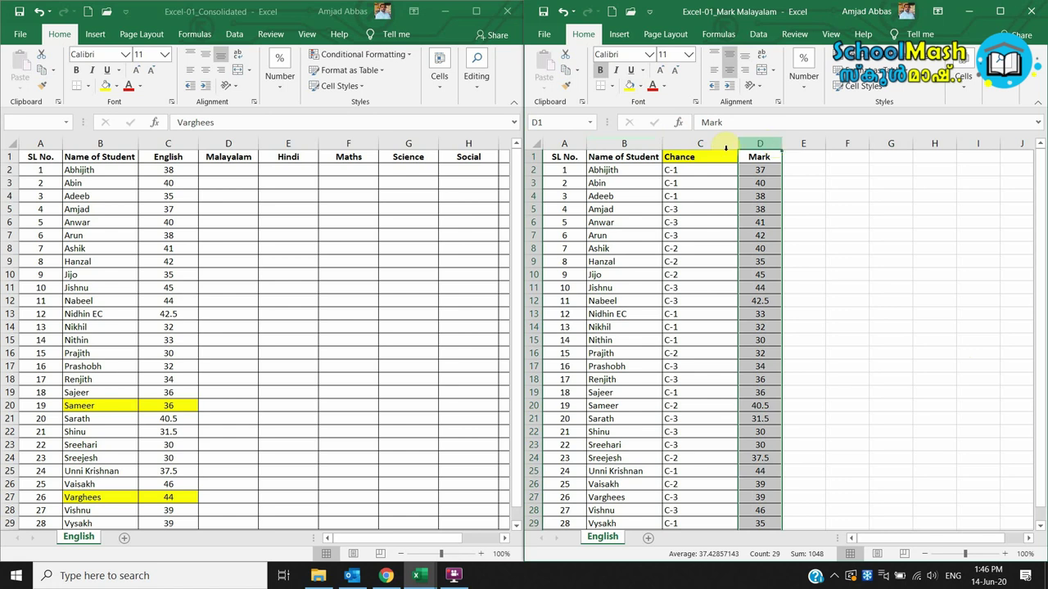
pyautogui.click(271, 292)
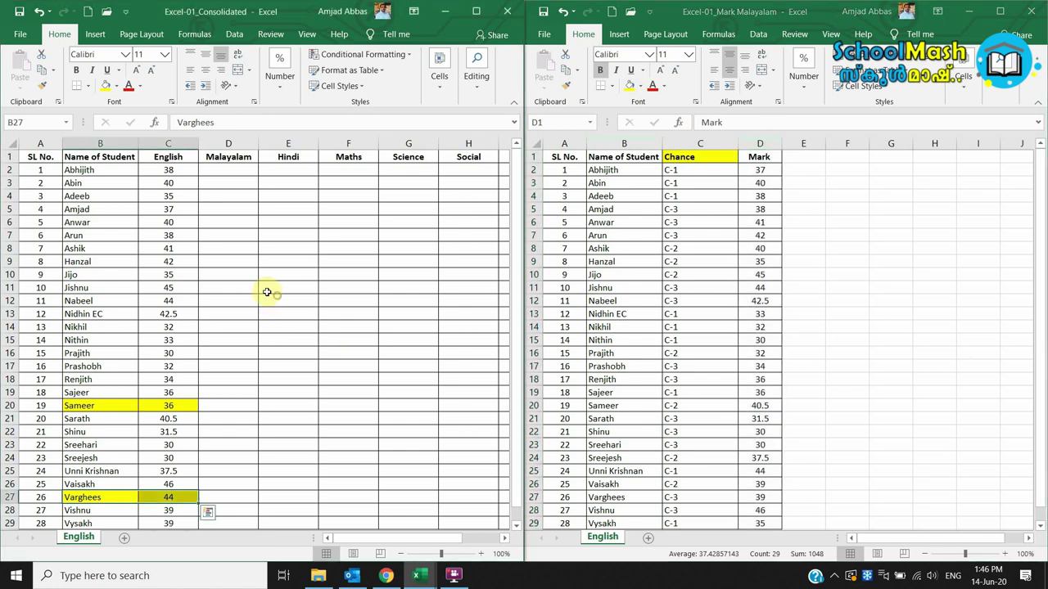
pyautogui.click(226, 174)
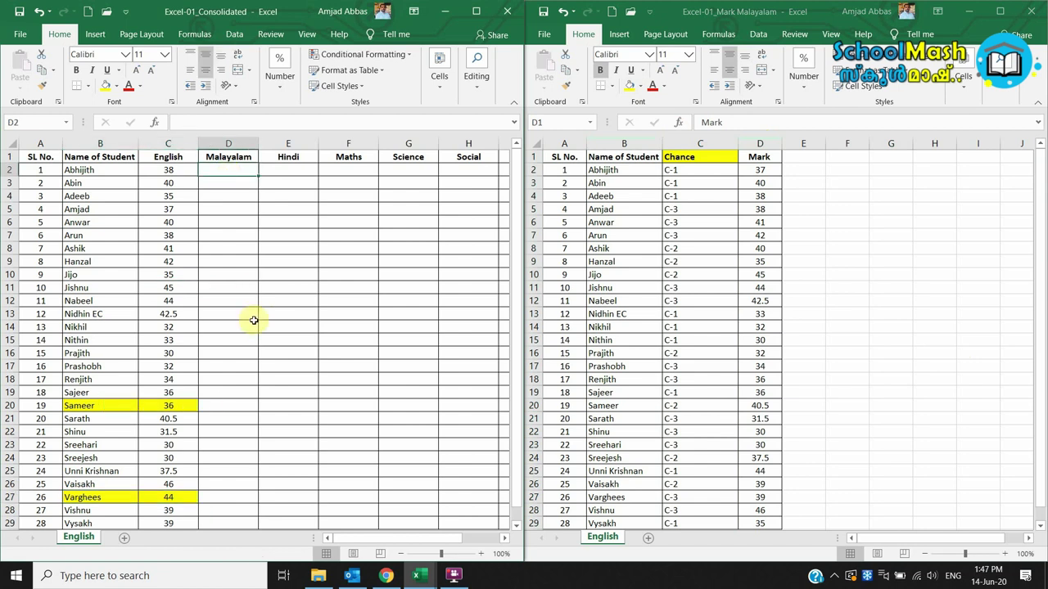
# - Enter =vlookup(B2, Malayalam workbook $B:$D, 3, FALSE) in D2, returning 37
pyautogui.write('=vlookup(')
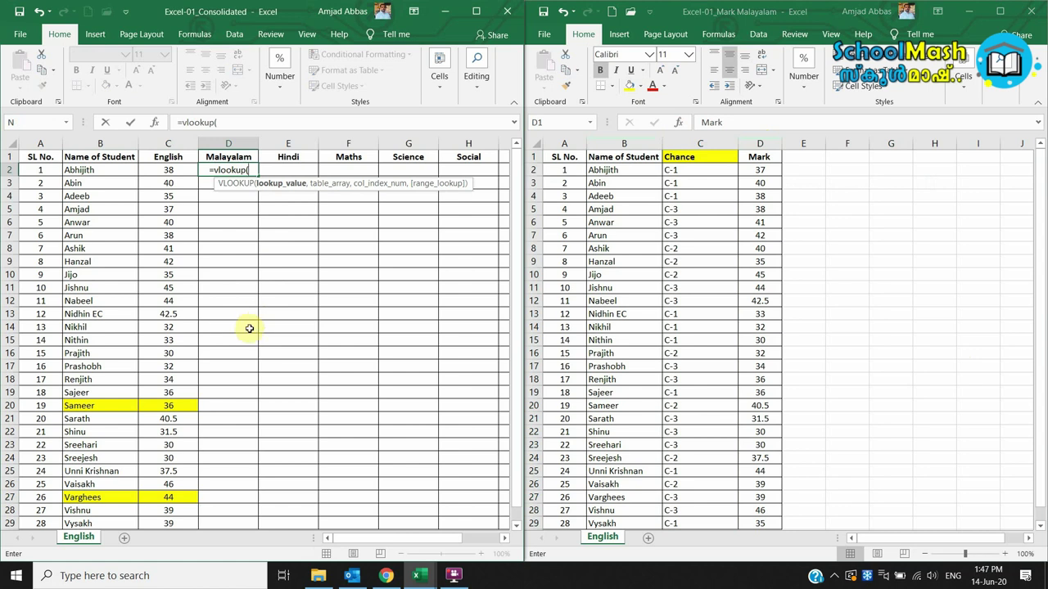
pyautogui.click(82, 170)
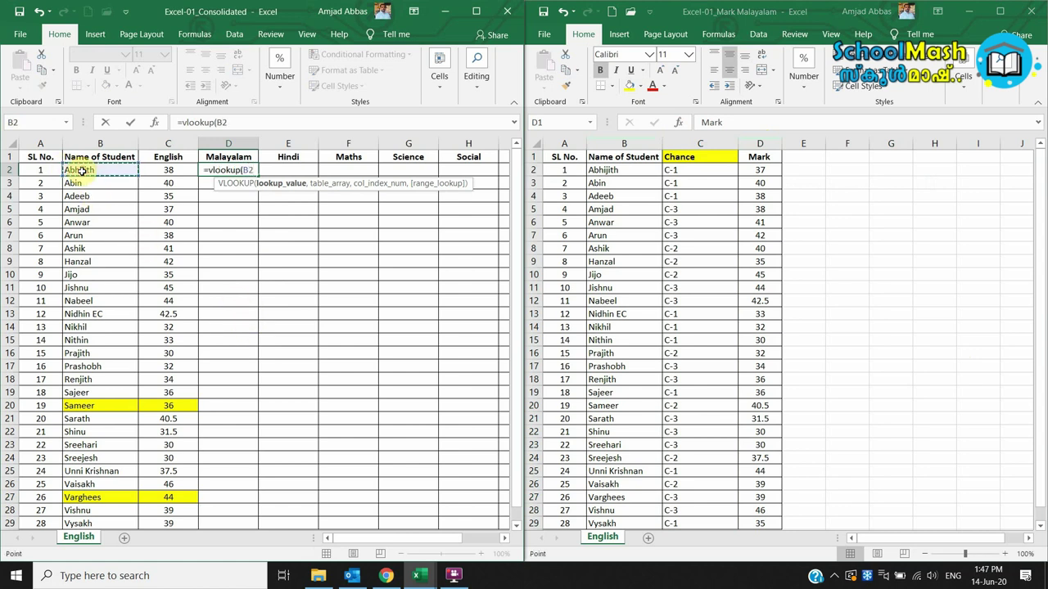
pyautogui.write(',')
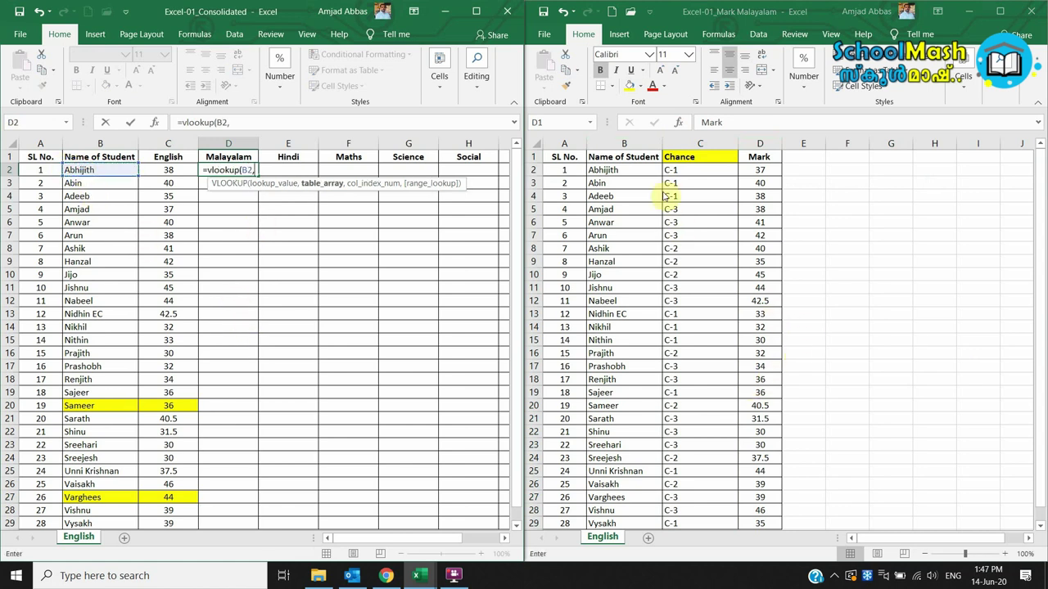
pyautogui.click(774, 17)
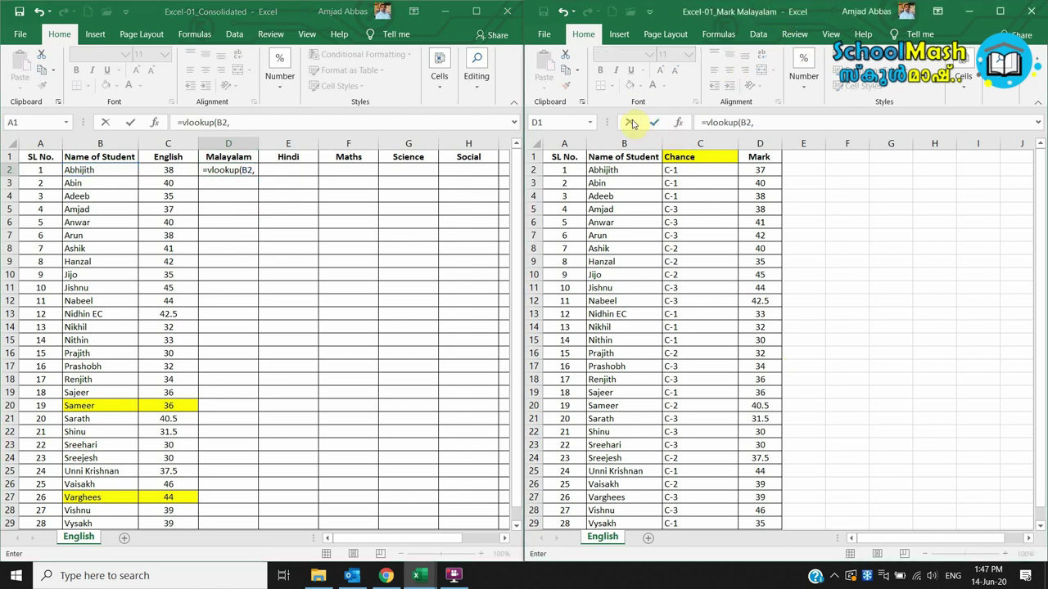
pyautogui.moveTo(605, 141); pyautogui.dragTo(746, 143)
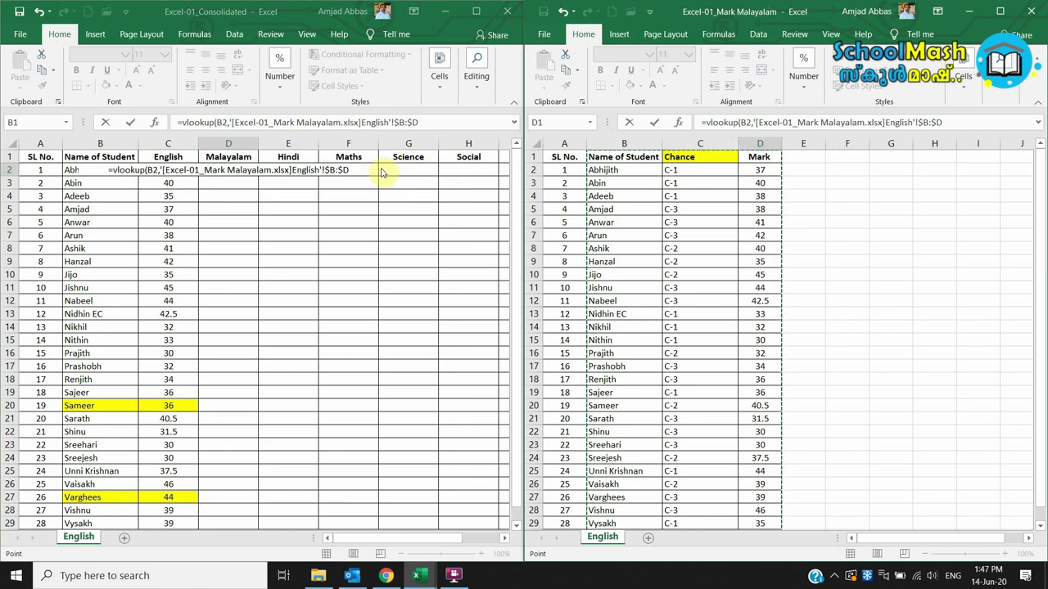
pyautogui.write(',')
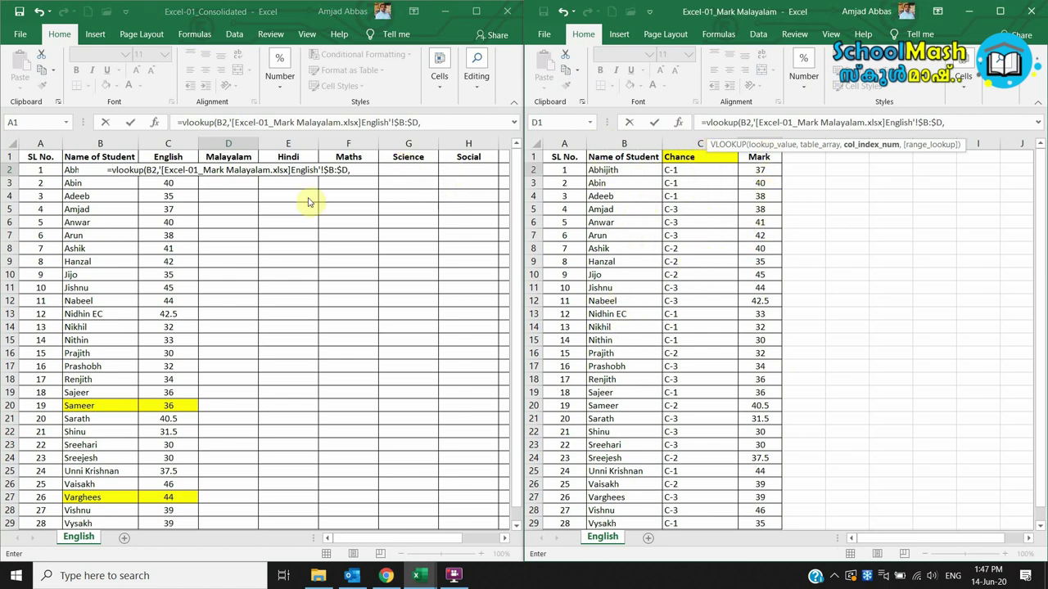
pyautogui.click(469, 123)
pyautogui.write('3')
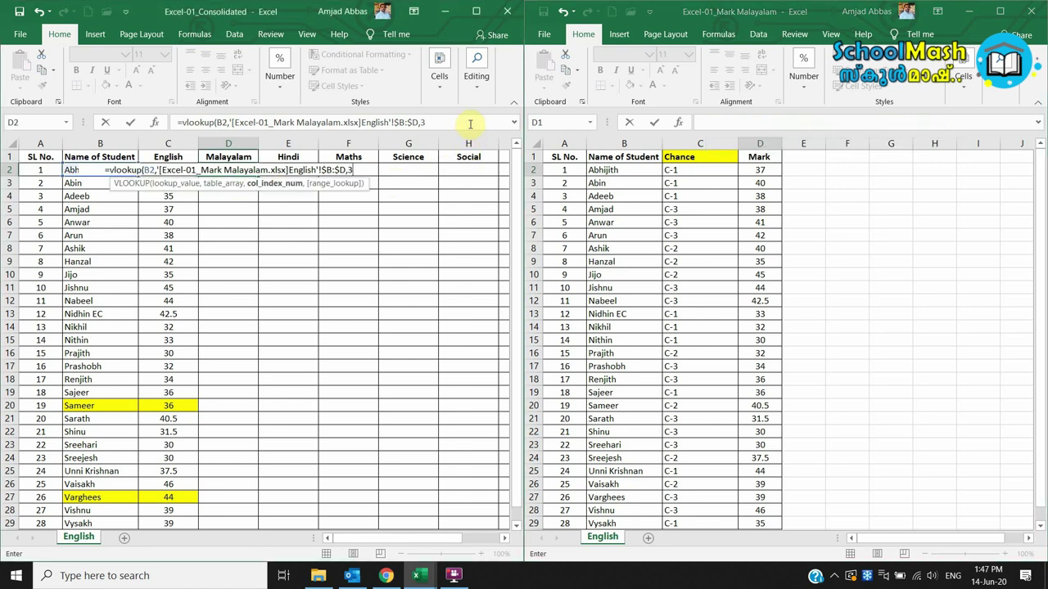
pyautogui.write(',')
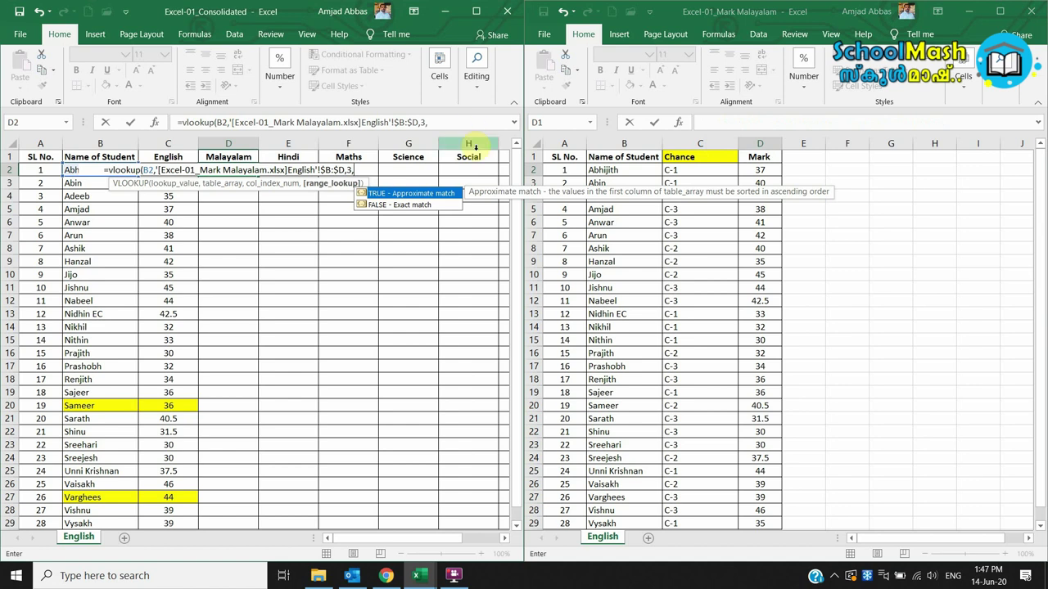
pyautogui.doubleClick(428, 205)
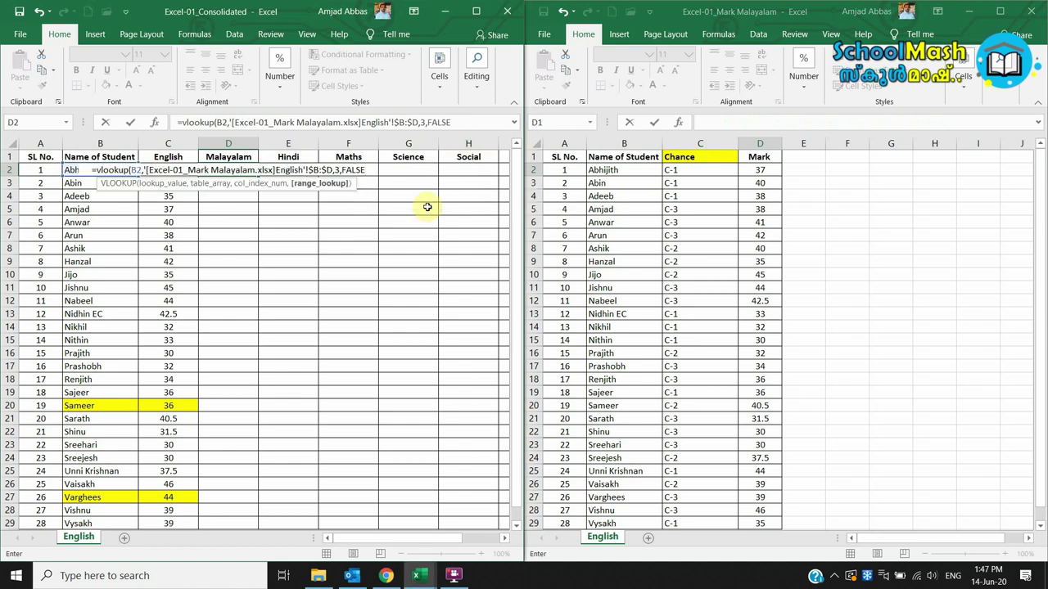
pyautogui.write(')')
pyautogui.press('Return')
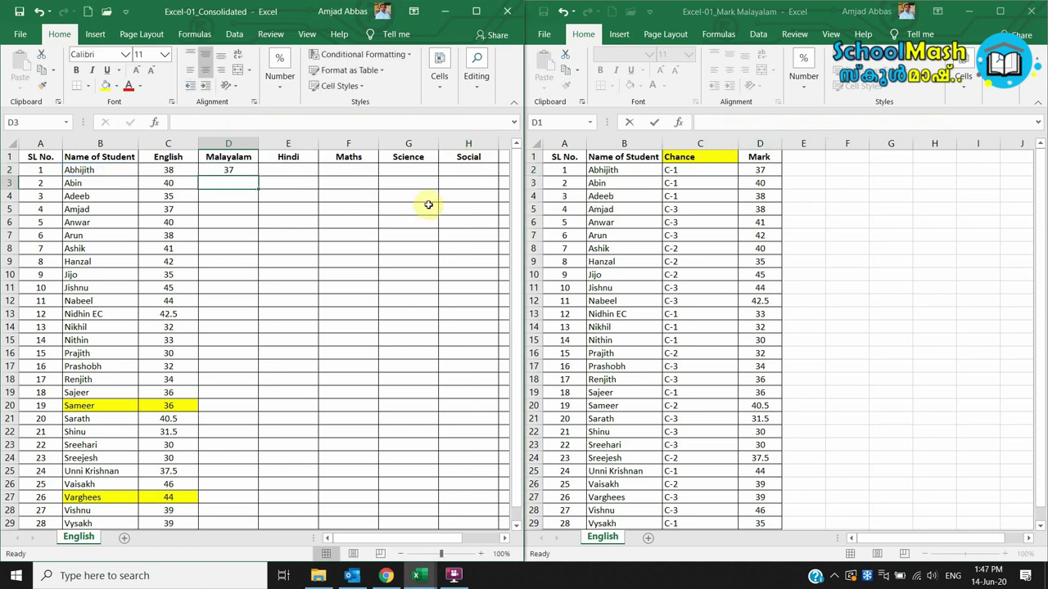
# - Copy D2's Malayalam lookup down to D29 for every student
pyautogui.click(236, 171)
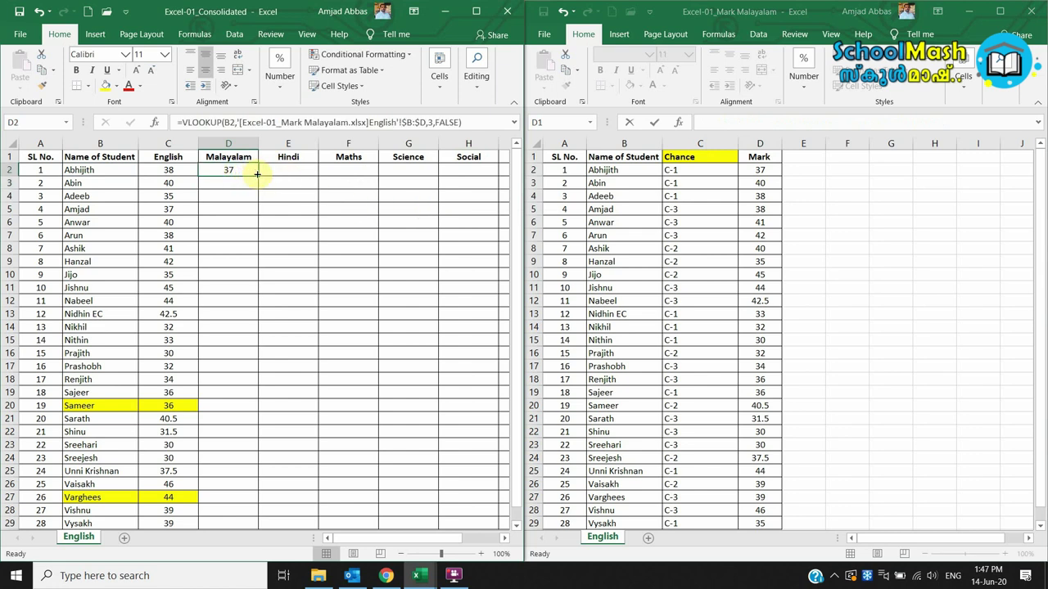
pyautogui.moveTo(259, 175); pyautogui.dragTo(230, 401)
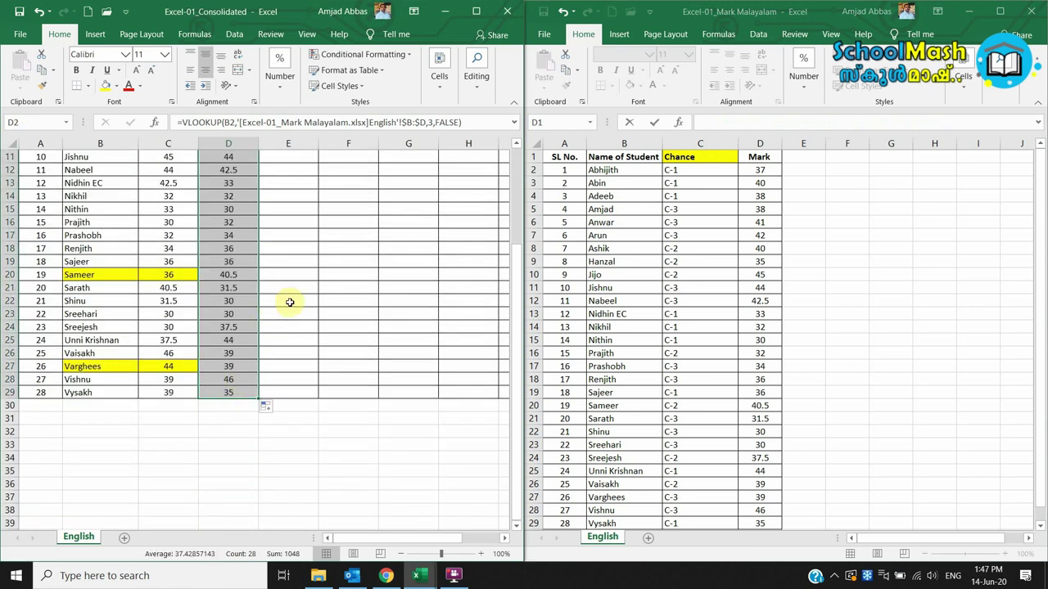
pyautogui.scroll(4, 290, 302)
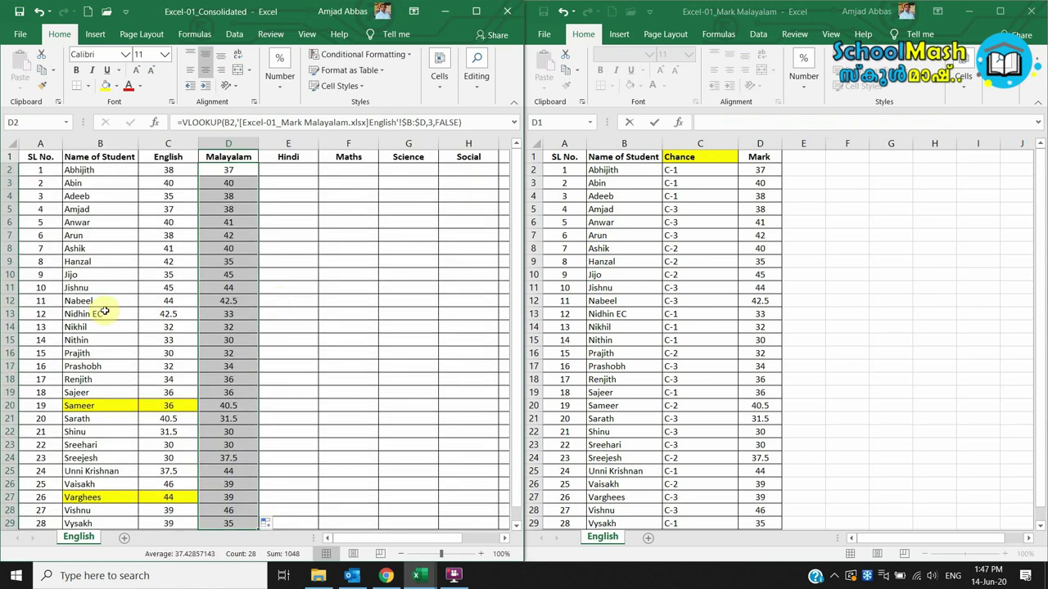
# - Highlight Nabeel's Malayalam mark 42.5 yellow in both the consolidated and Malayalam workbooks
pyautogui.click(82, 301)
pyautogui.click(225, 301)
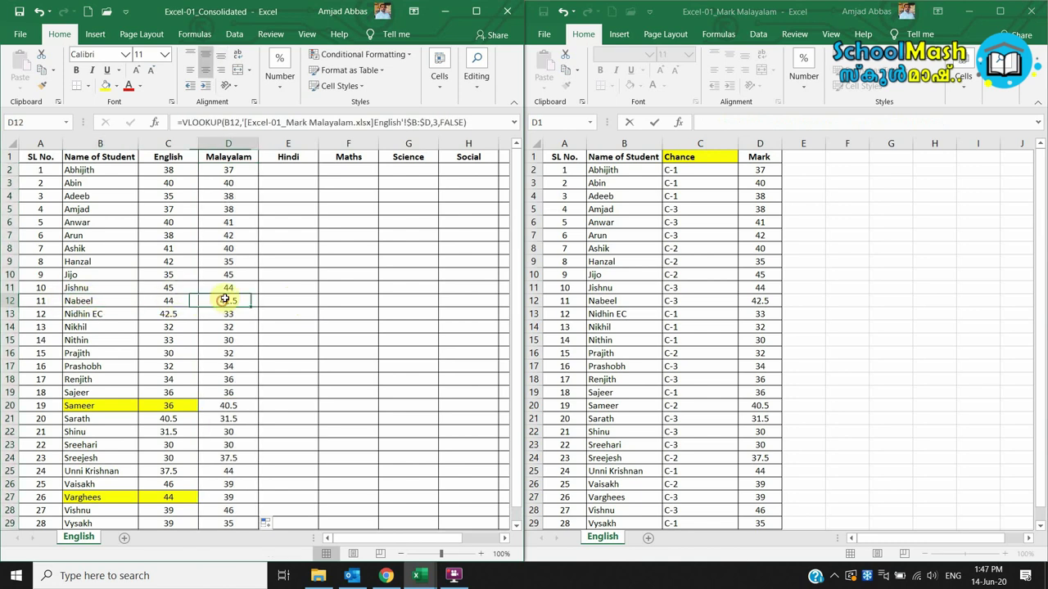
pyautogui.click(103, 86)
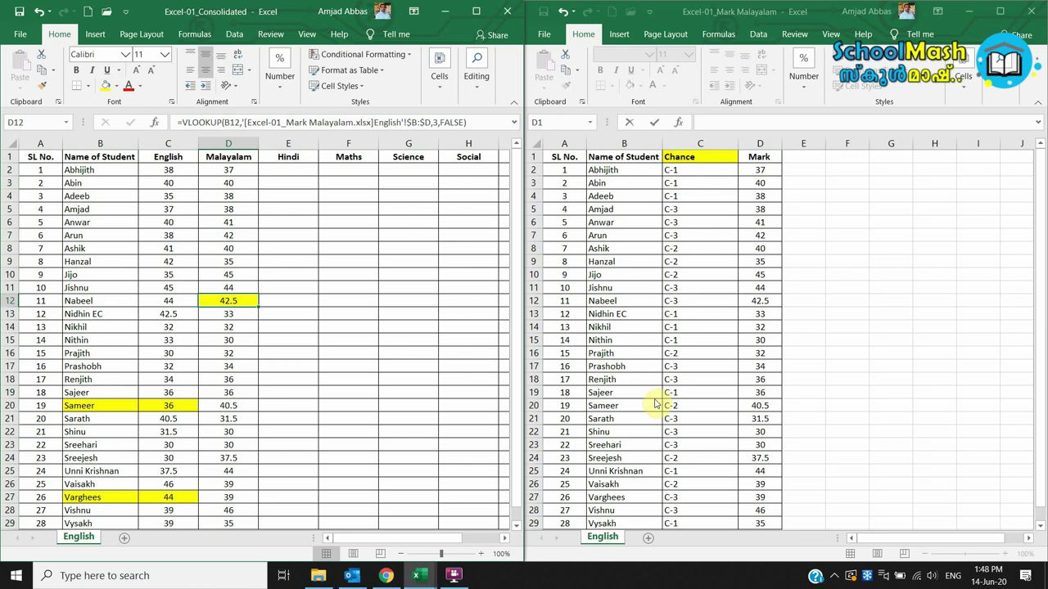
pyautogui.click(744, 319)
pyautogui.click(757, 301)
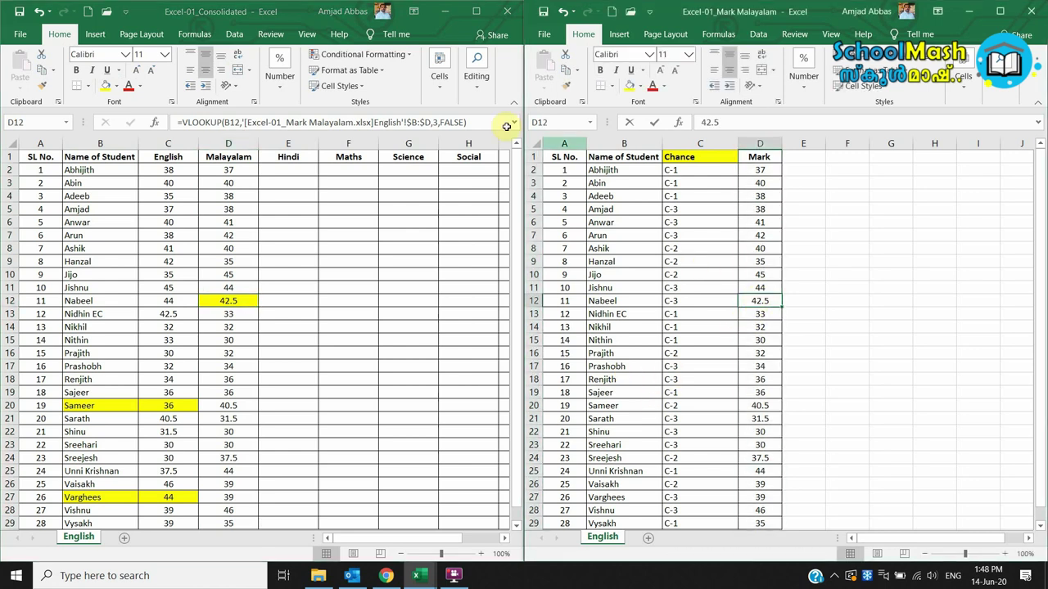
pyautogui.click(627, 85)
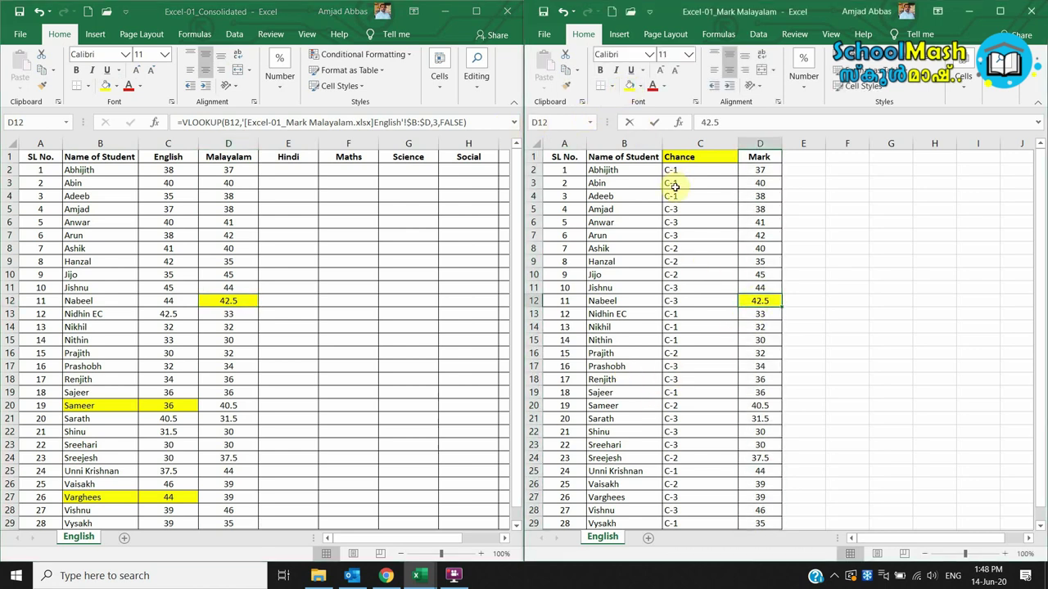
# - Save the Mark Malayalam and Consolidated workbooks
pyautogui.scroll(-3, 723, 247)
pyautogui.scroll(3, 725, 243)
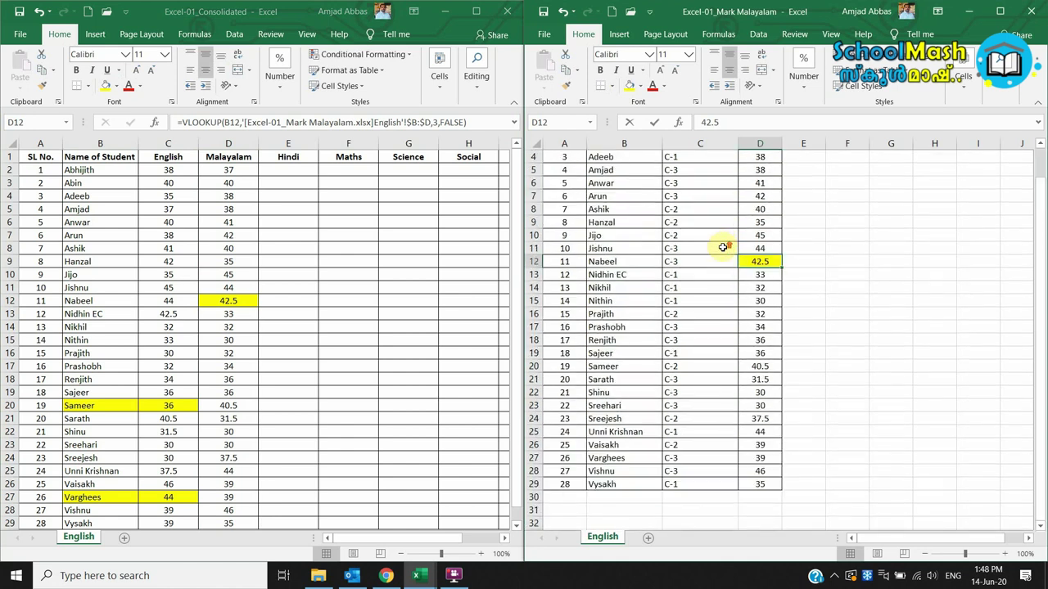
pyautogui.click(545, 12)
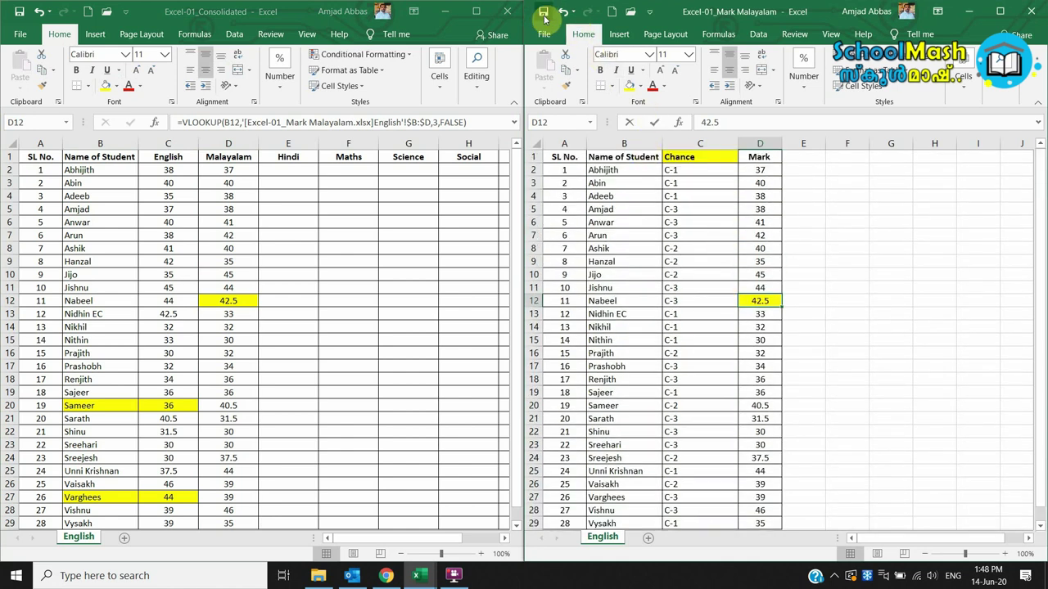
pyautogui.click(20, 11)
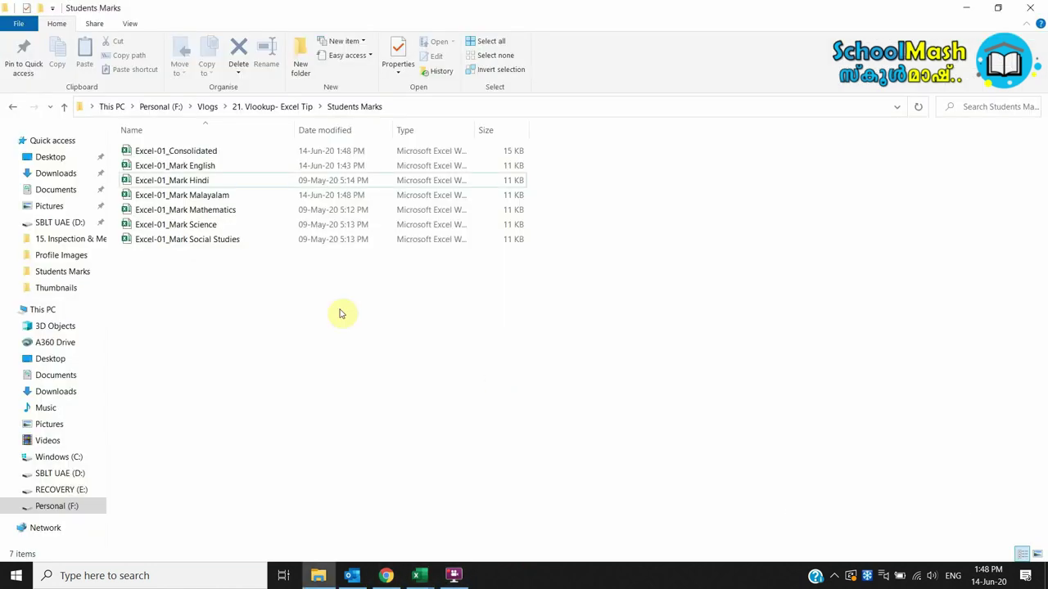
# - Open Excel-01_Mark Hindi from the Students Marks folder beside the Consolidated sheet
pyautogui.click(213, 180)
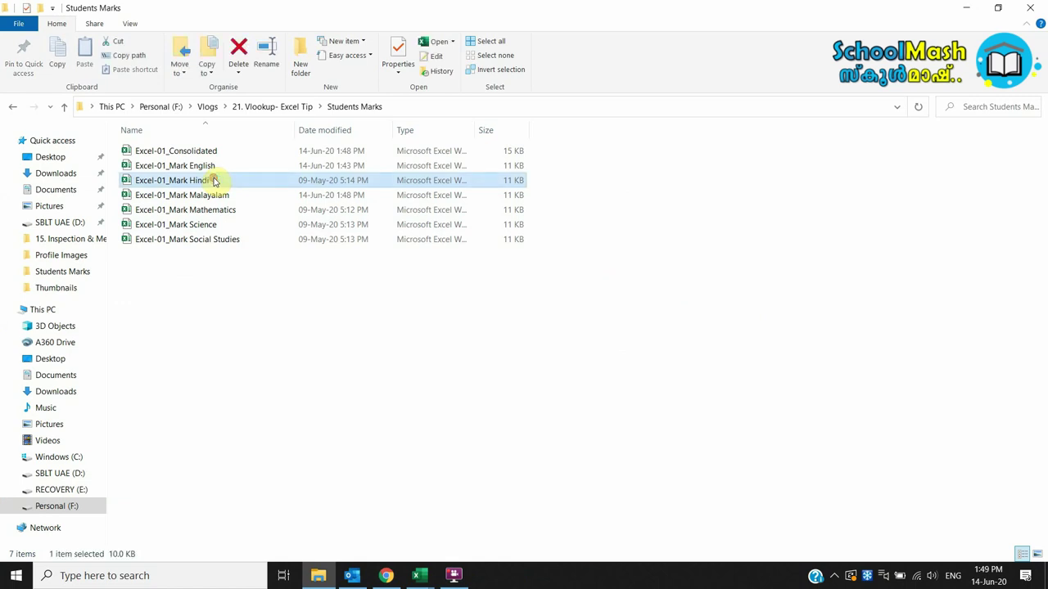
pyautogui.hotkey('alt', 'Tab')
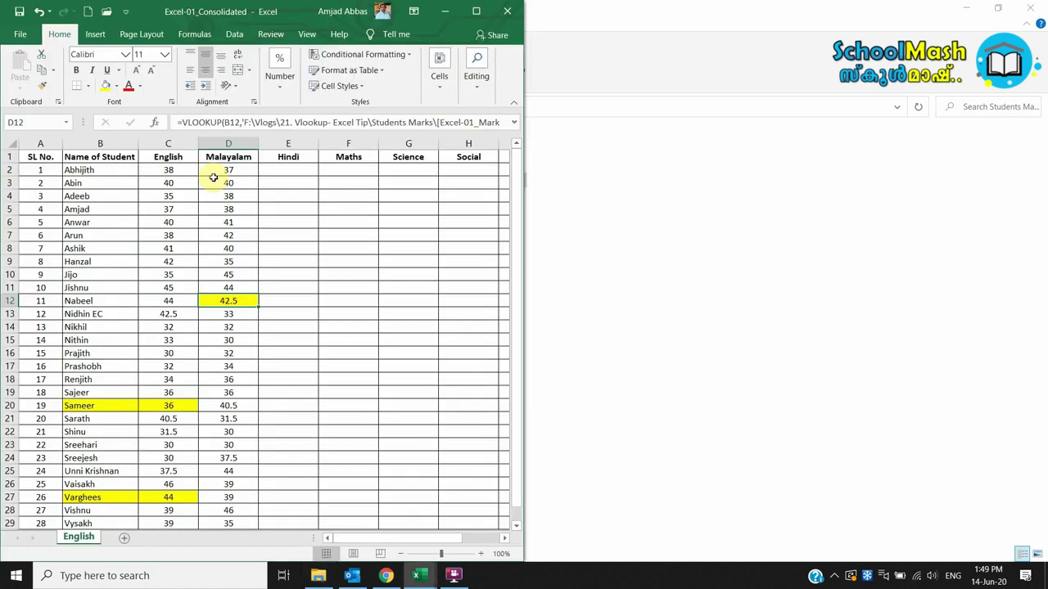
pyautogui.click(772, 298)
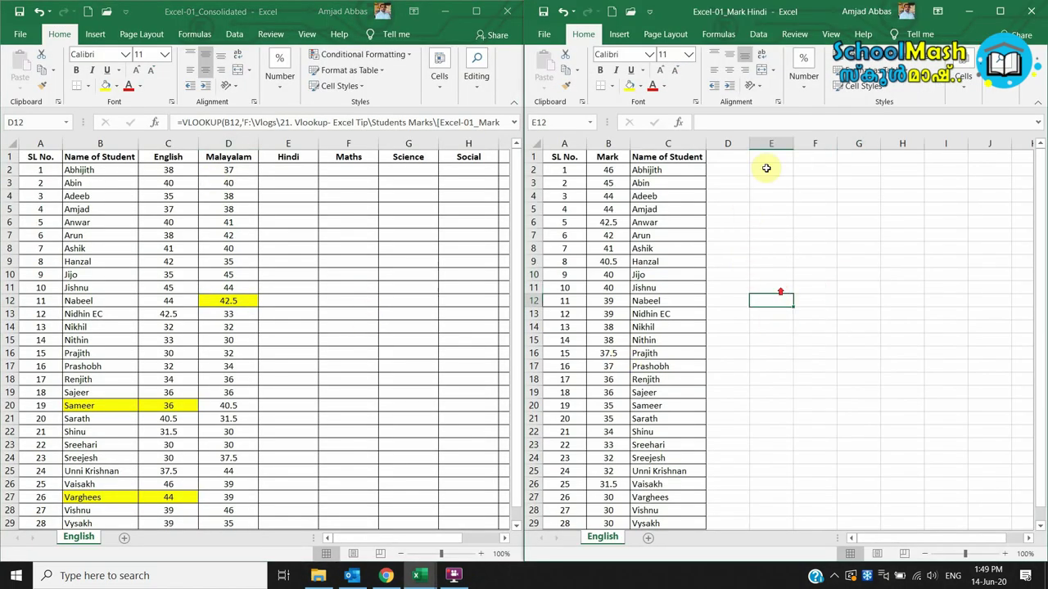
pyautogui.scroll(-11, 702, 283)
pyautogui.scroll(11, 702, 282)
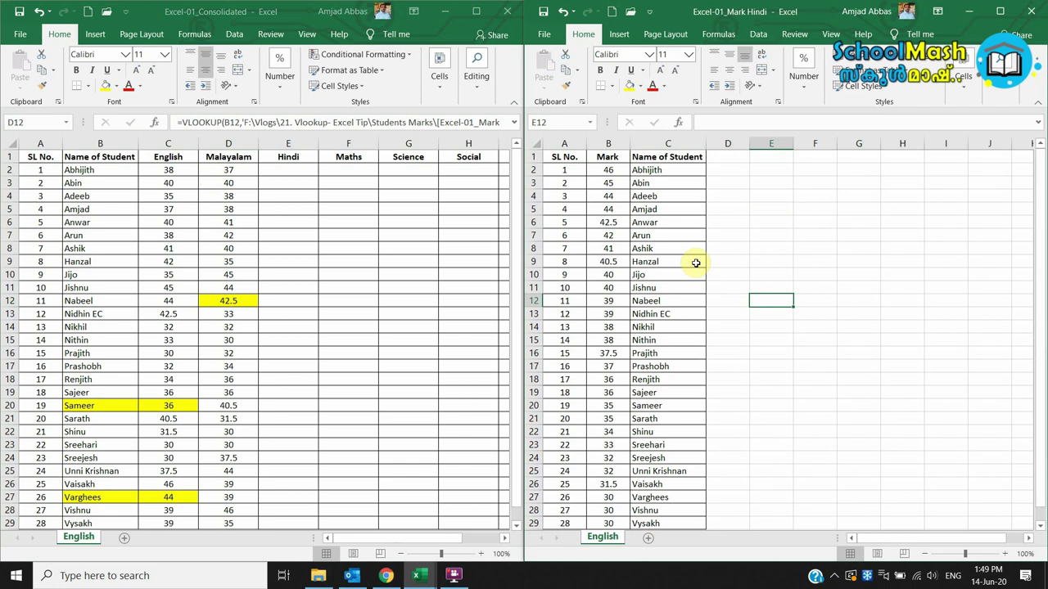
pyautogui.click(776, 193)
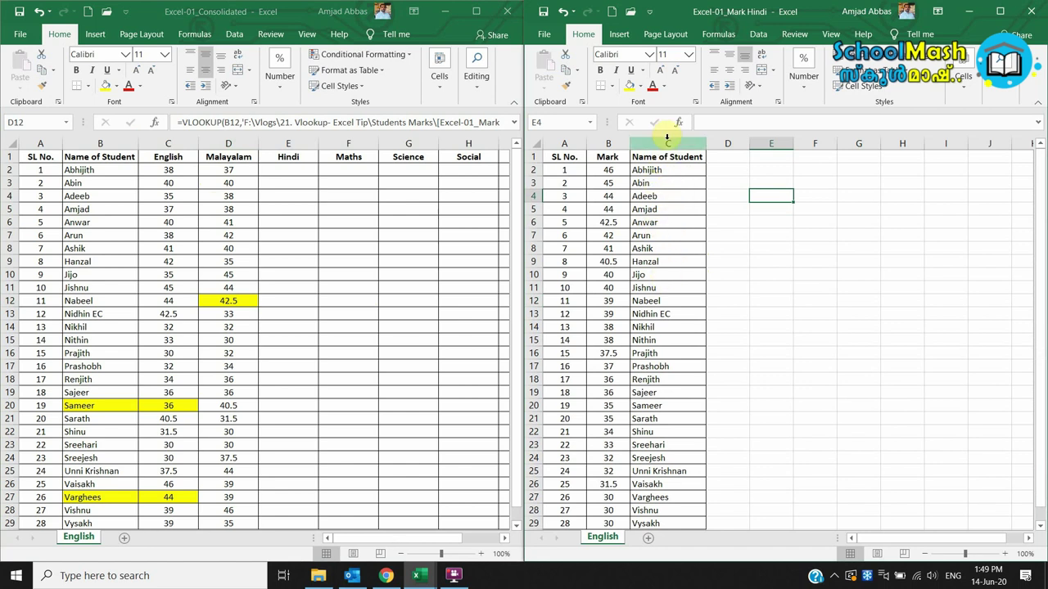
pyautogui.click(303, 178)
# - Enter =VLOOKUP(B2,'[Excel-01_Mark Hindi.xlsx]English'!$B:$C,1,FALSE) in E2 and inspect its #N/A result
pyautogui.click(291, 173)
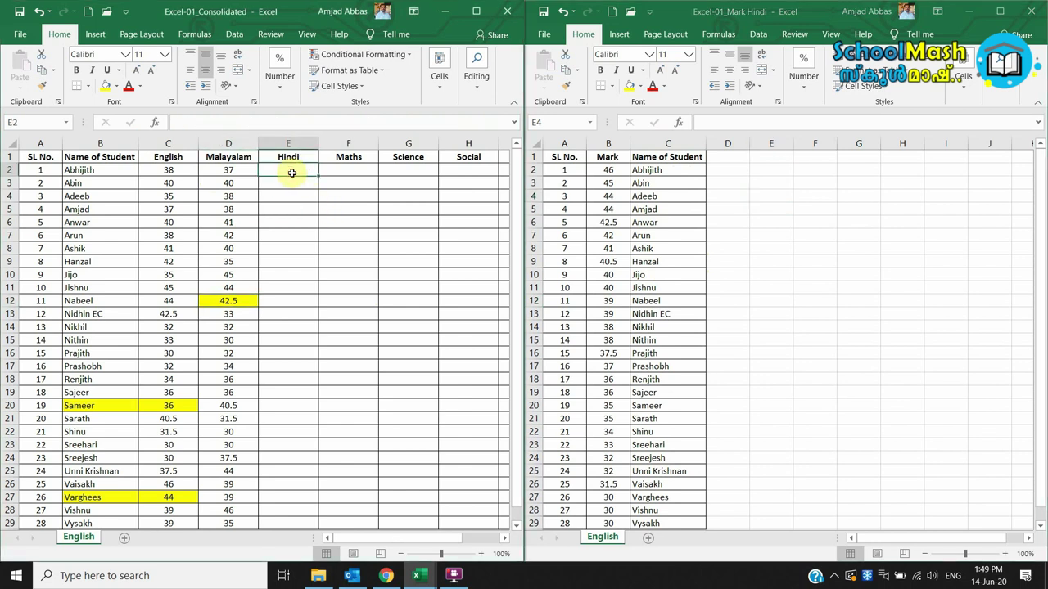
pyautogui.write('=vlo')
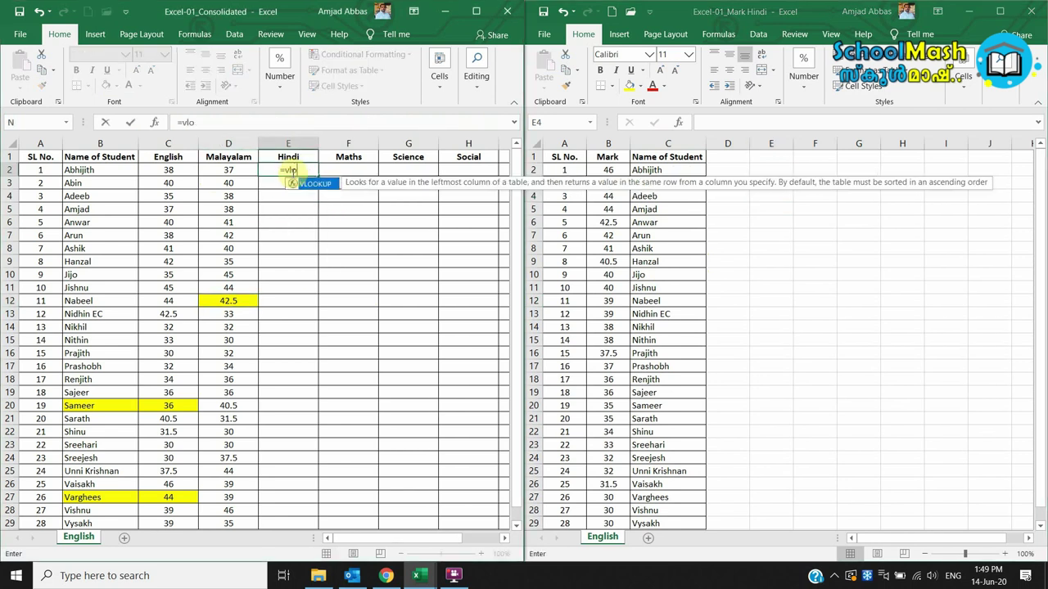
pyautogui.write('okup')
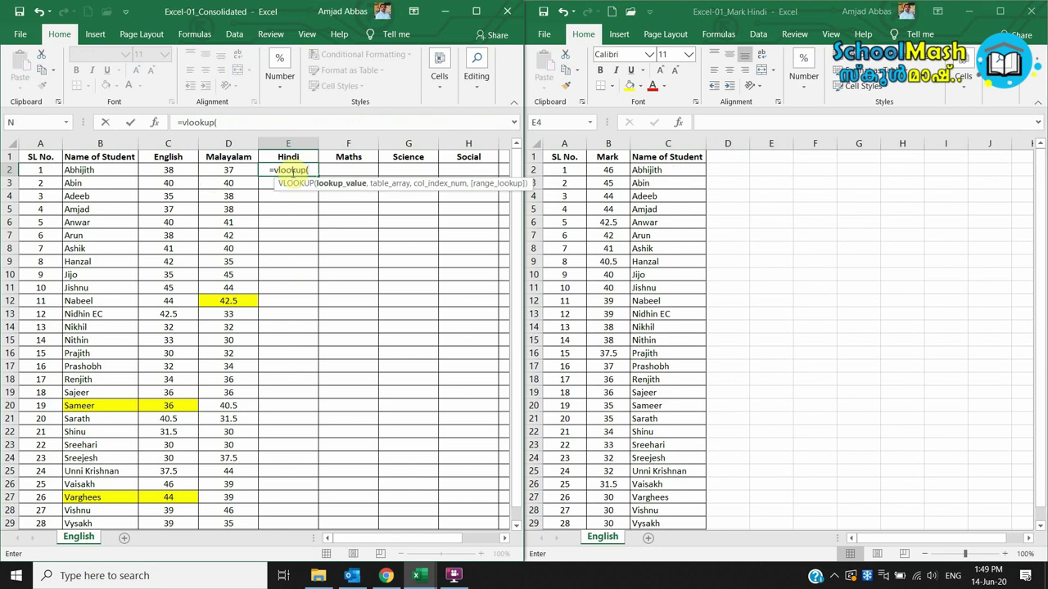
pyautogui.write('(')
pyautogui.click(104, 169)
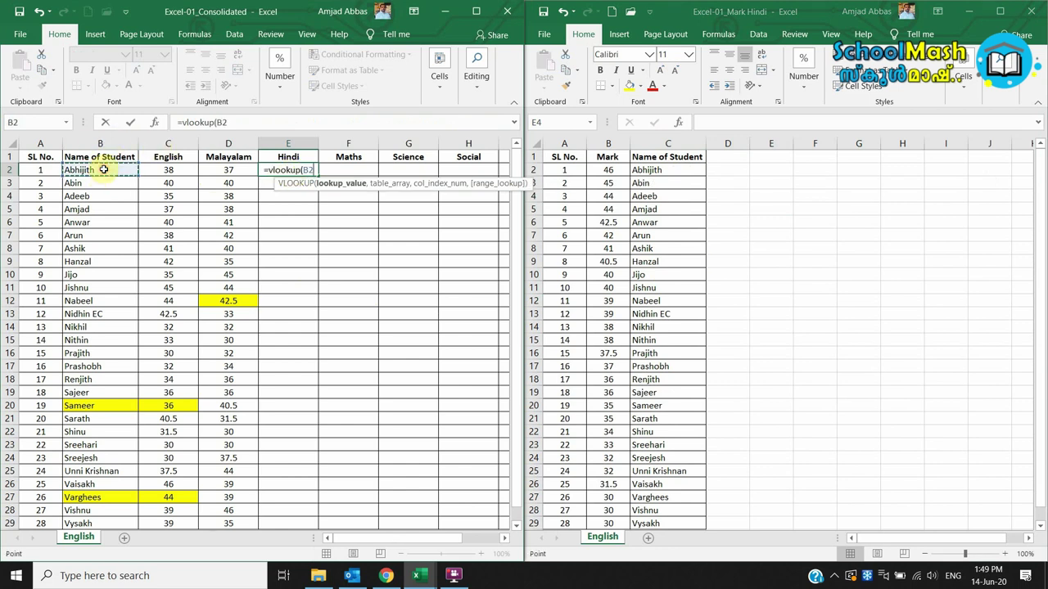
pyautogui.write(',')
pyautogui.click(624, 143)
pyautogui.moveTo(624, 141); pyautogui.dragTo(660, 139)
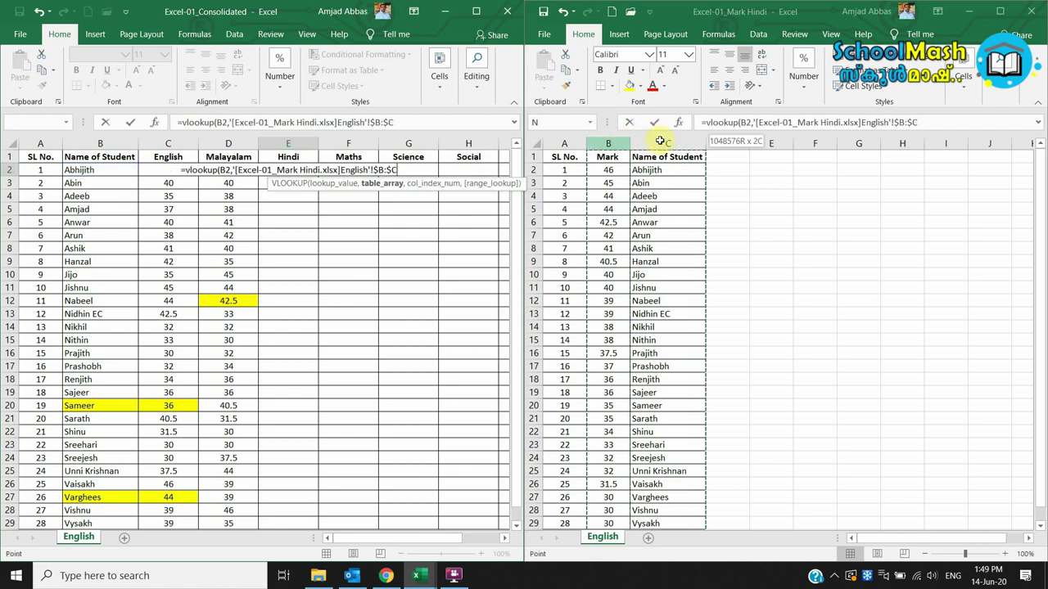
pyautogui.write(',')
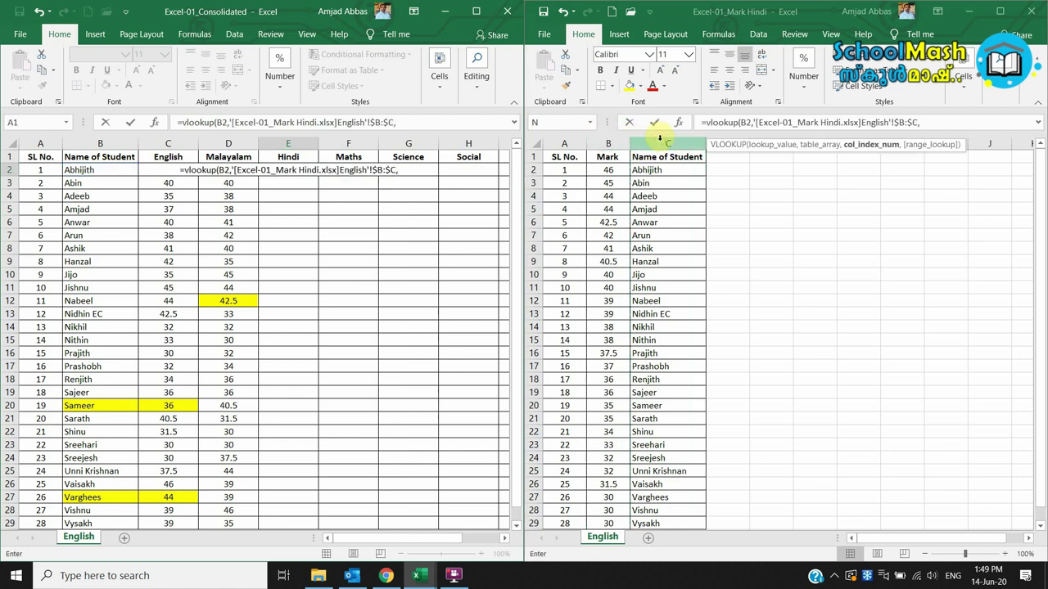
pyautogui.write('1')
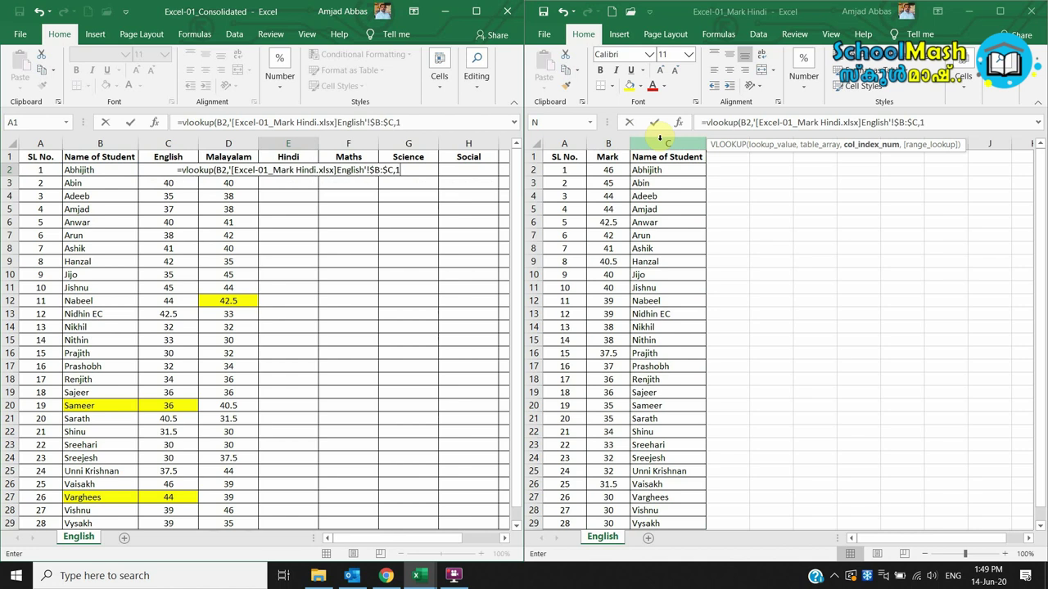
pyautogui.write(',')
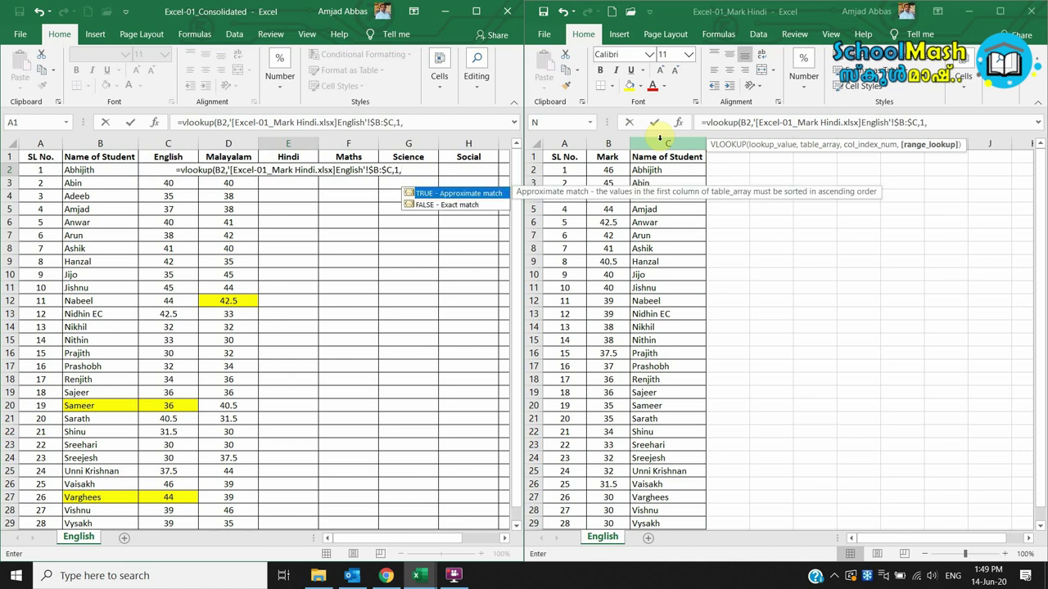
pyautogui.doubleClick(452, 205)
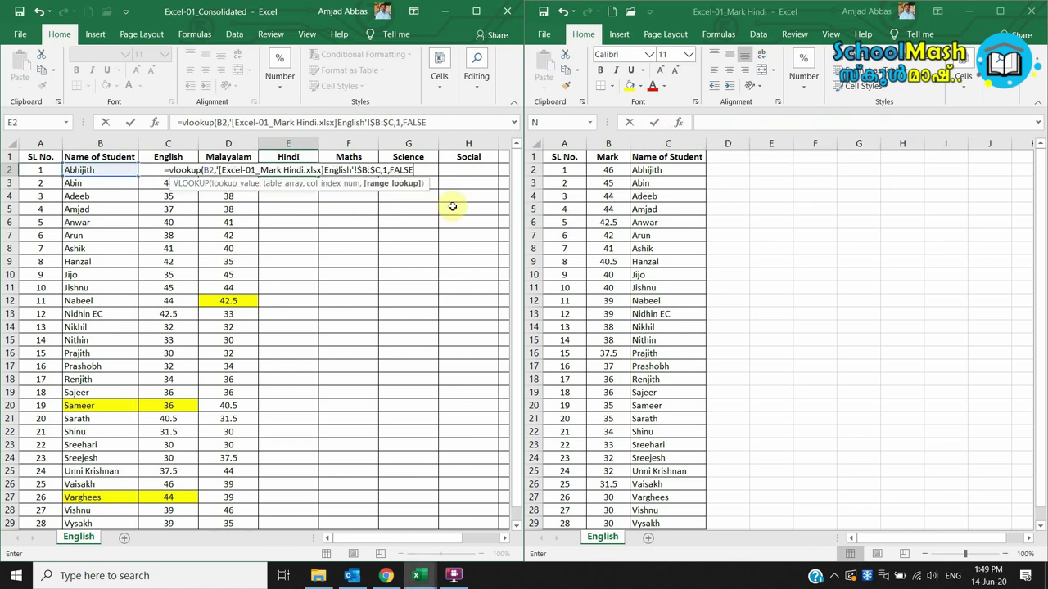
pyautogui.write(')')
pyautogui.press('Return')
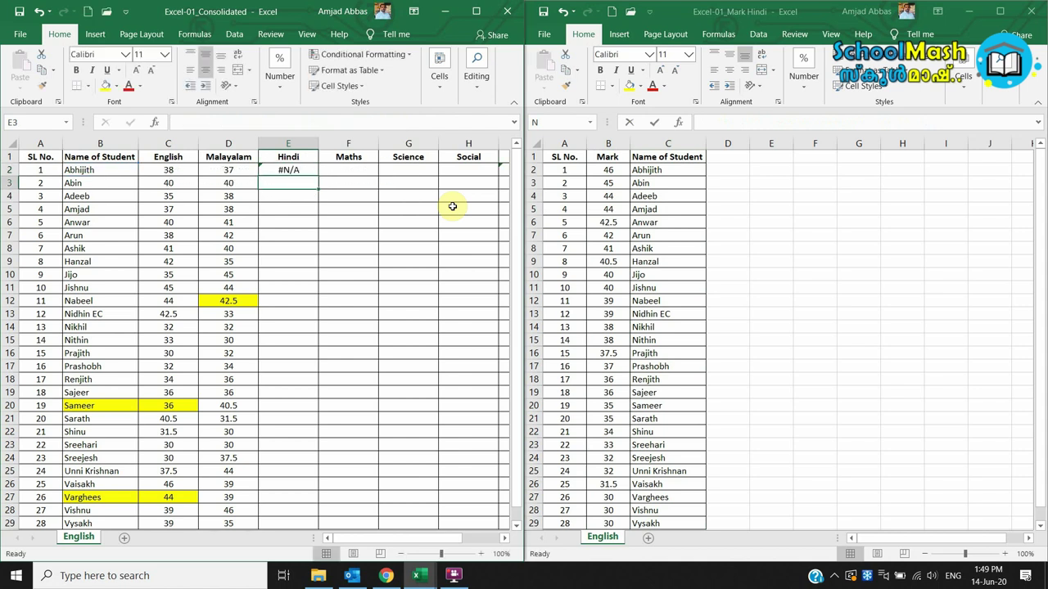
pyautogui.click(296, 170)
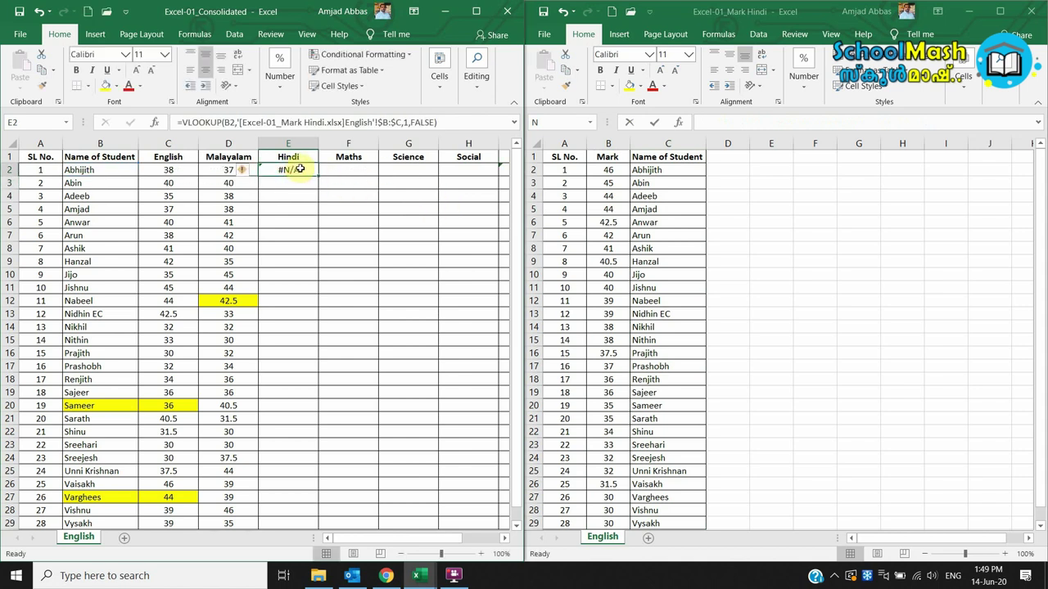
pyautogui.doubleClick(299, 168)
# - Compare the Mark Hindi Name of Student column with the student name in B2
pyautogui.press('Return')
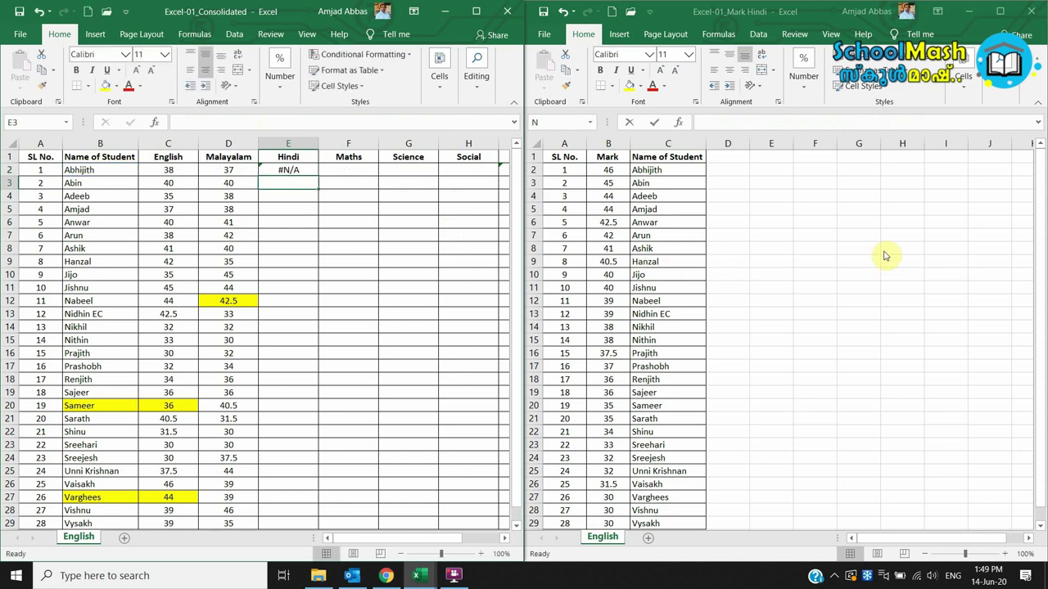
pyautogui.click(770, 195)
pyautogui.click(680, 144)
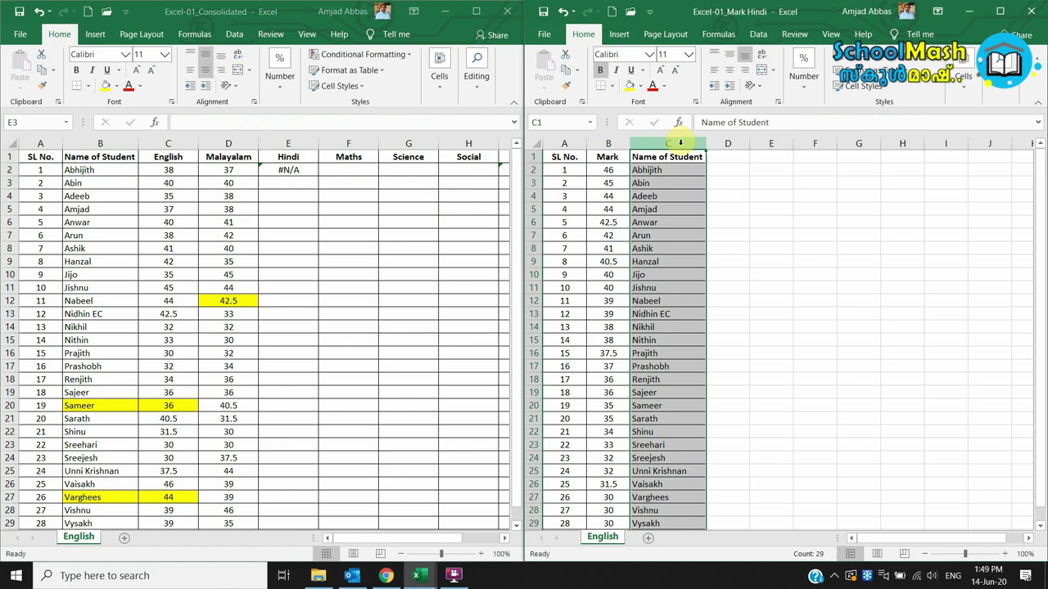
pyautogui.click(91, 169)
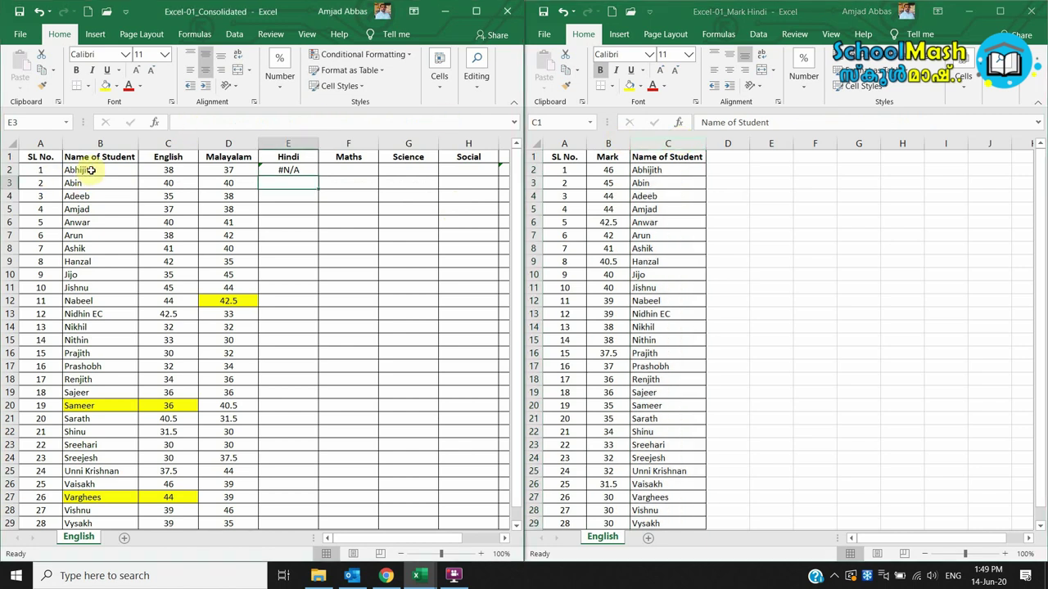
pyautogui.click(681, 219)
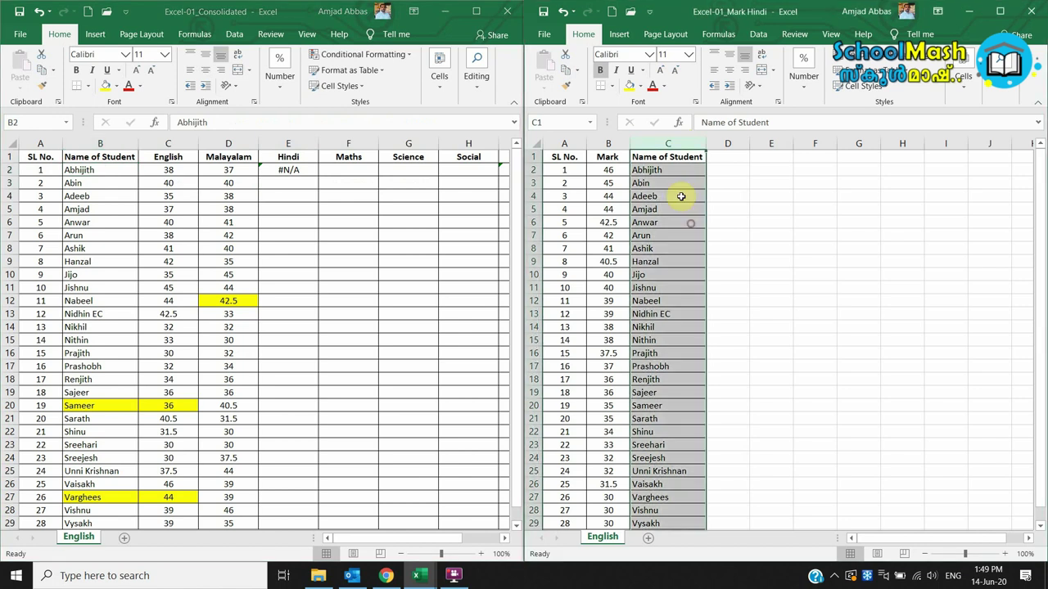
# - Cut the Name of Student column and insert it before the Mark column
pyautogui.moveTo(609, 143); pyautogui.dragTo(667, 144)
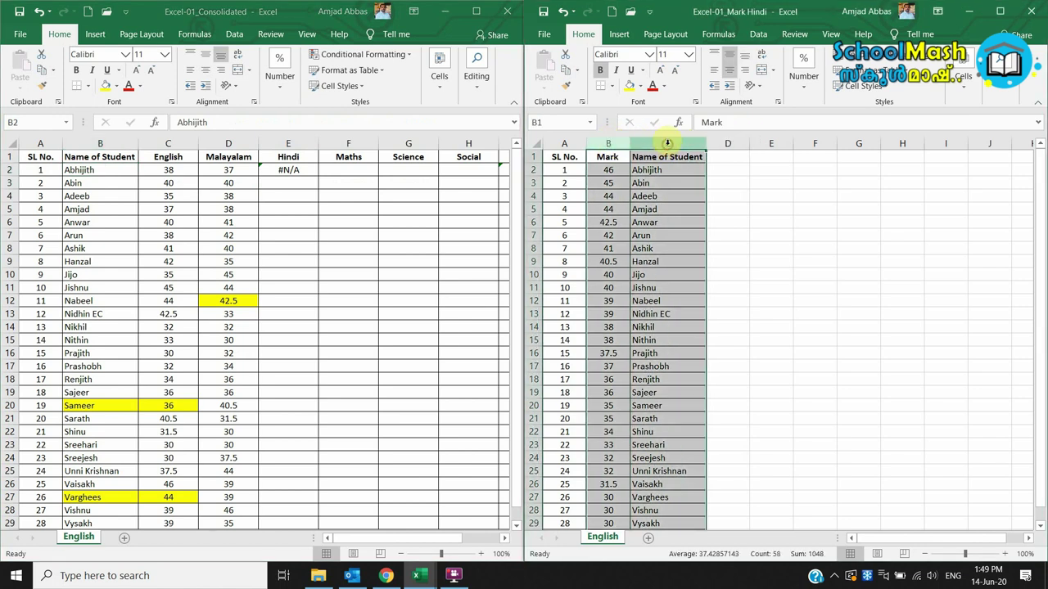
pyautogui.click(667, 143)
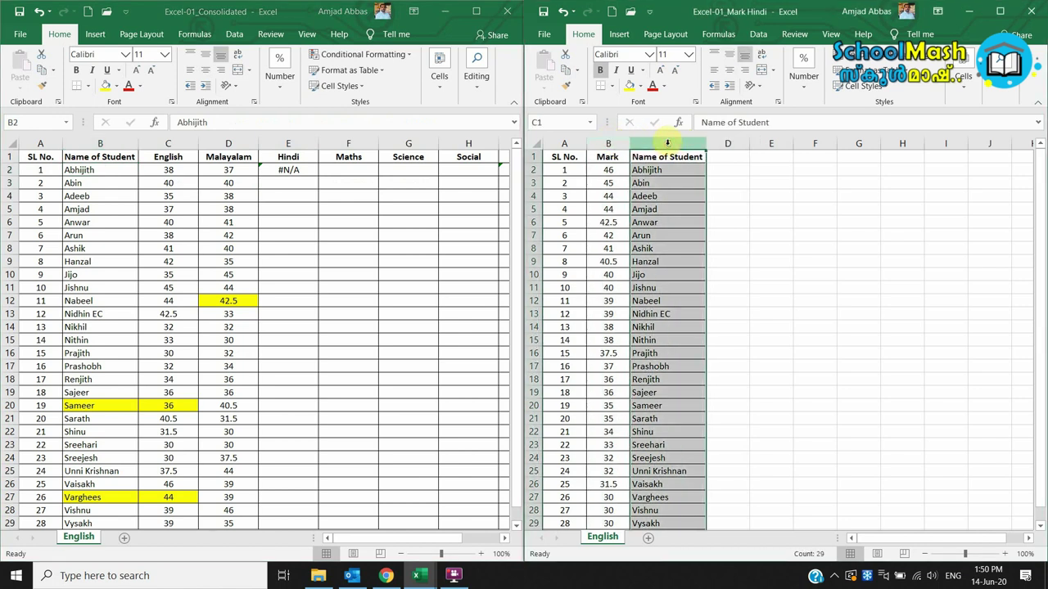
pyautogui.hotkey('ctrl', 'x')
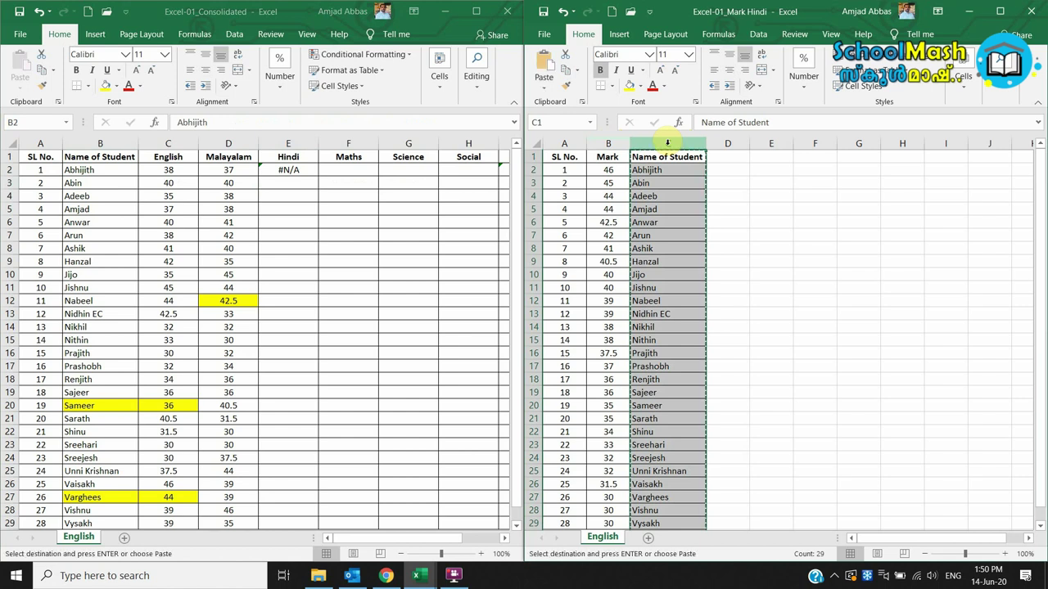
pyautogui.rightClick(601, 143)
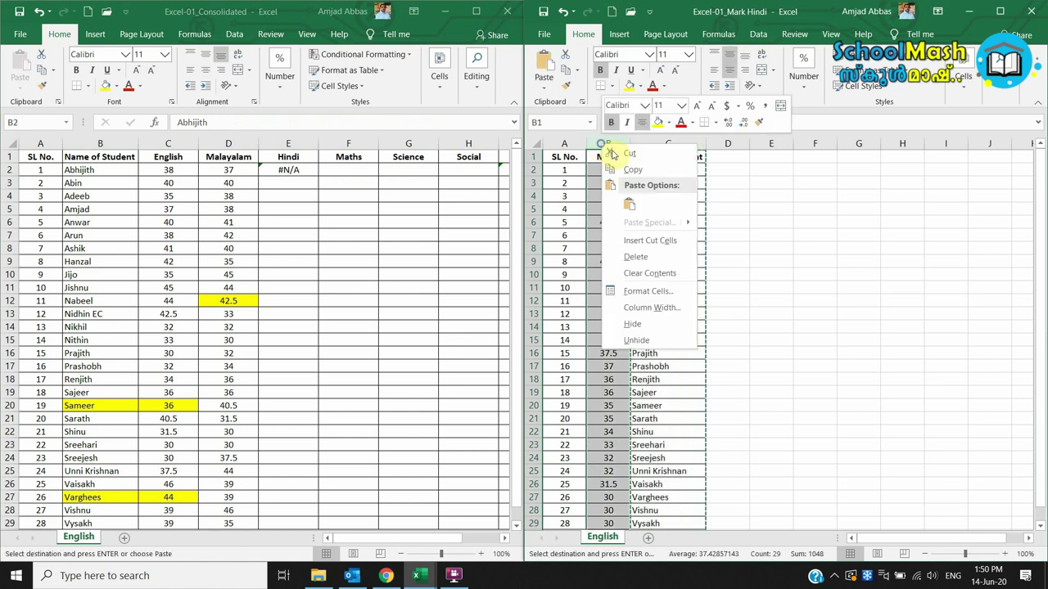
pyautogui.click(640, 242)
pyautogui.click(755, 236)
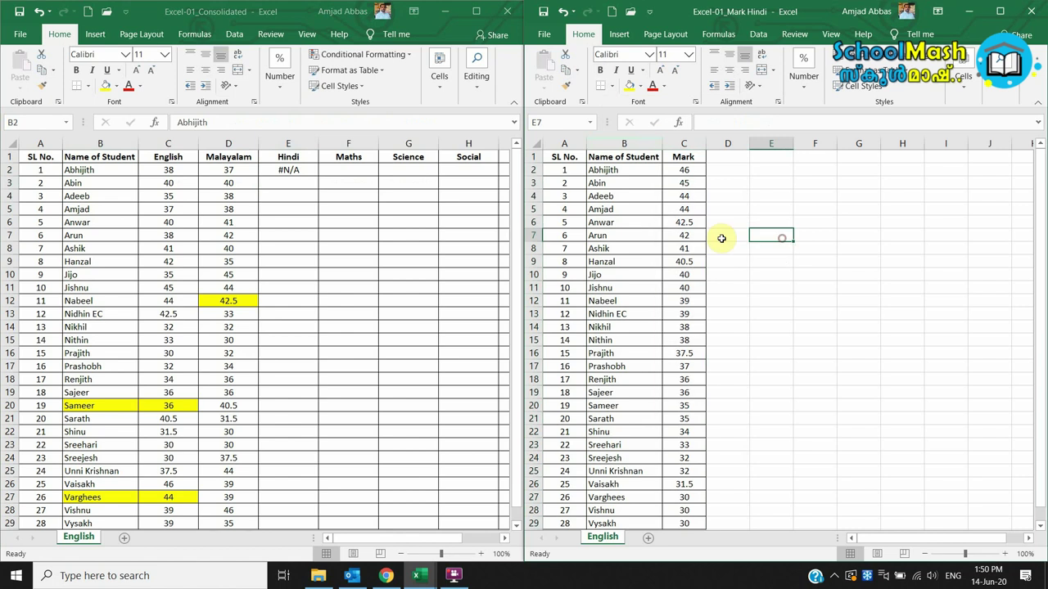
pyautogui.click(288, 168)
# - Replace E2 with =VLOOKUP(B2, Mark Hindi $B:$C, 2, FALSE), returning Abhijith's mark 46
pyautogui.doubleClick(287, 168)
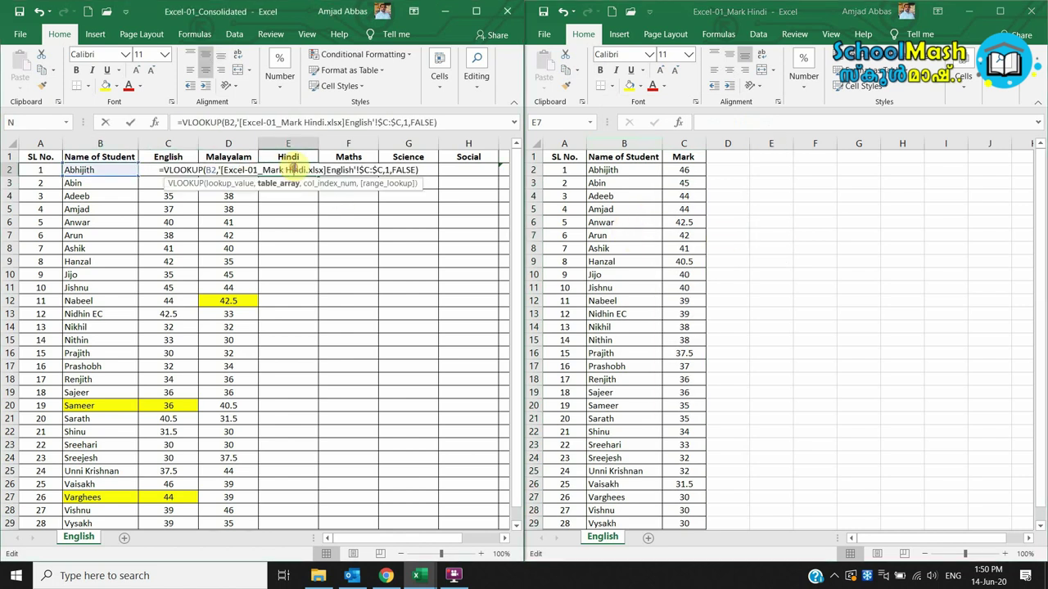
pyautogui.press('Escape')
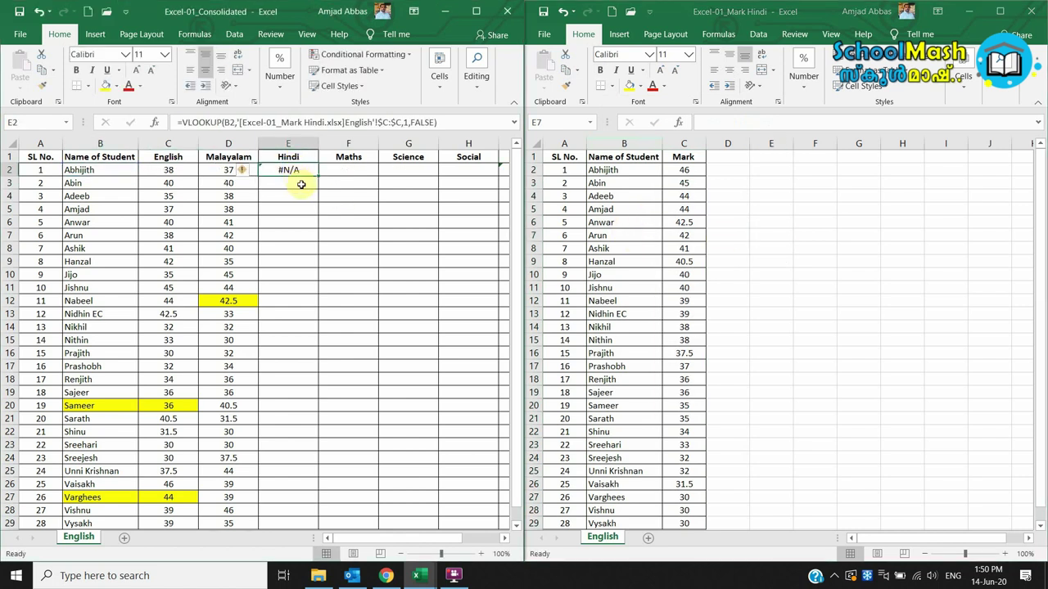
pyautogui.press('Delete')
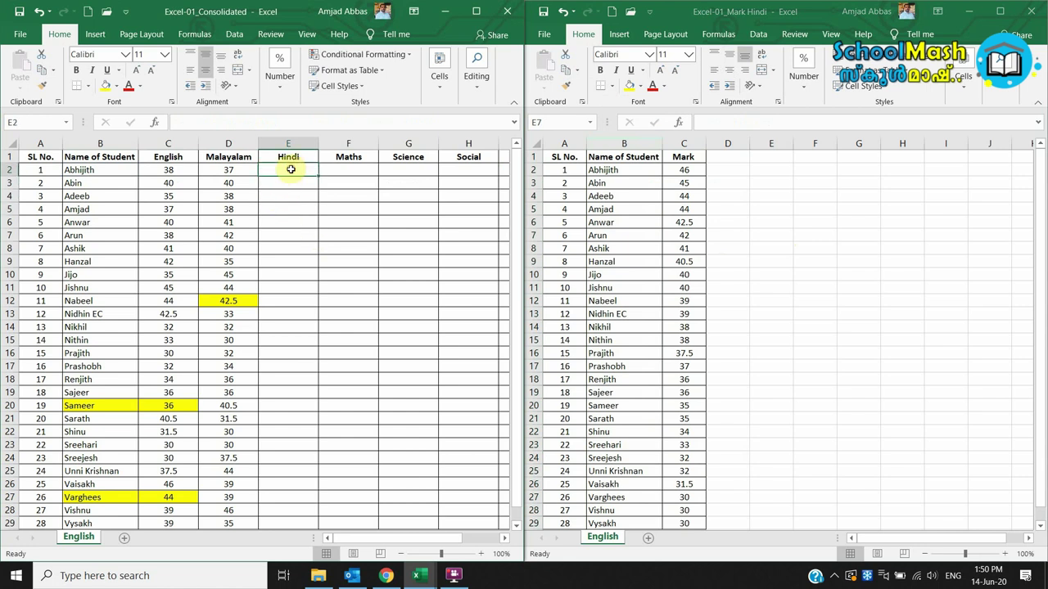
pyautogui.write('=v')
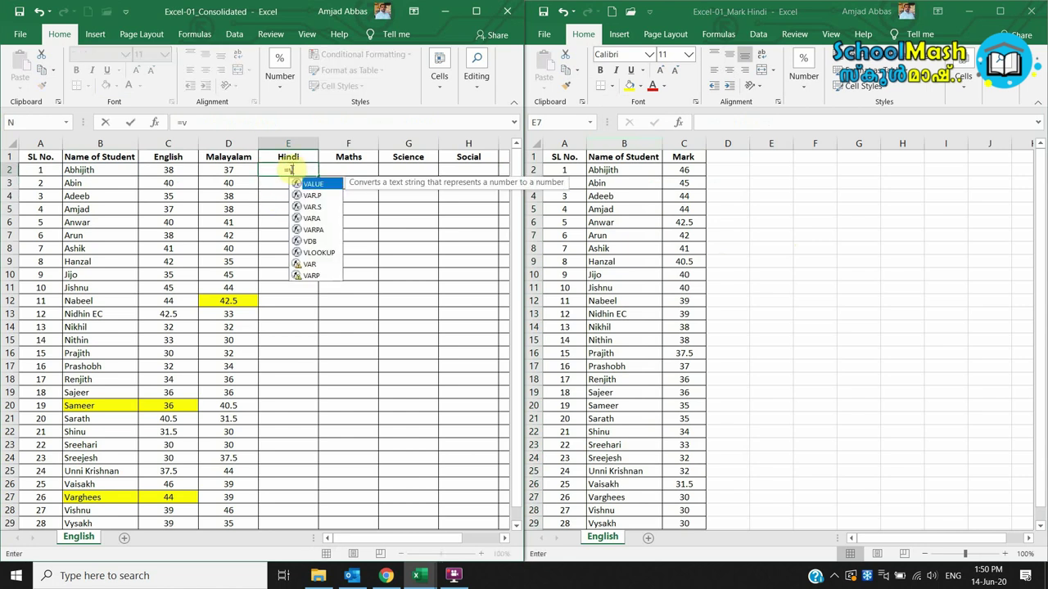
pyautogui.write('lookup')
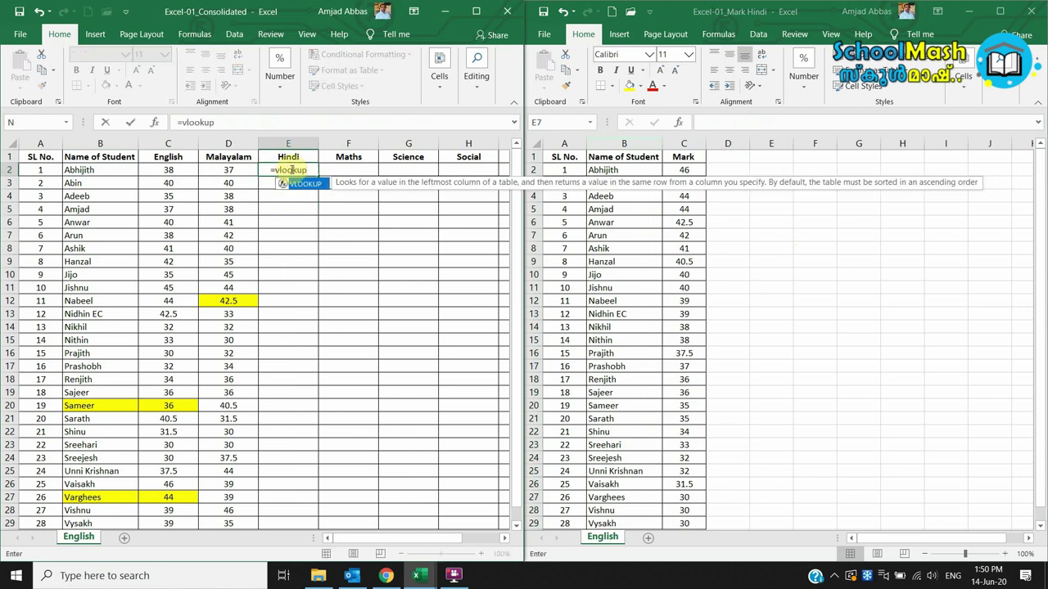
pyautogui.write('(')
pyautogui.click(104, 174)
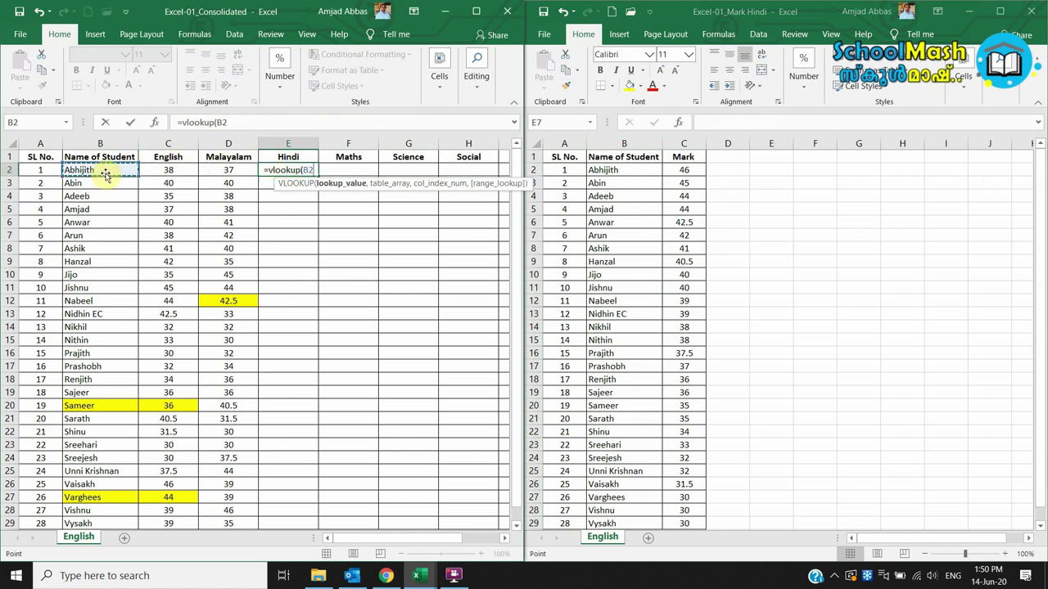
pyautogui.write(',')
pyautogui.moveTo(618, 143); pyautogui.dragTo(697, 136)
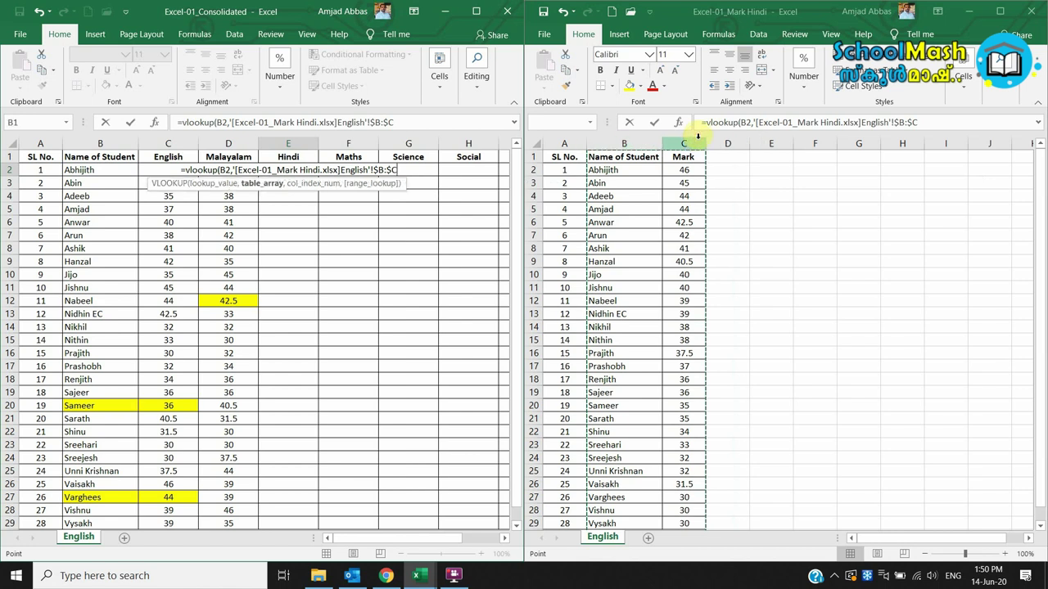
pyautogui.write(',2')
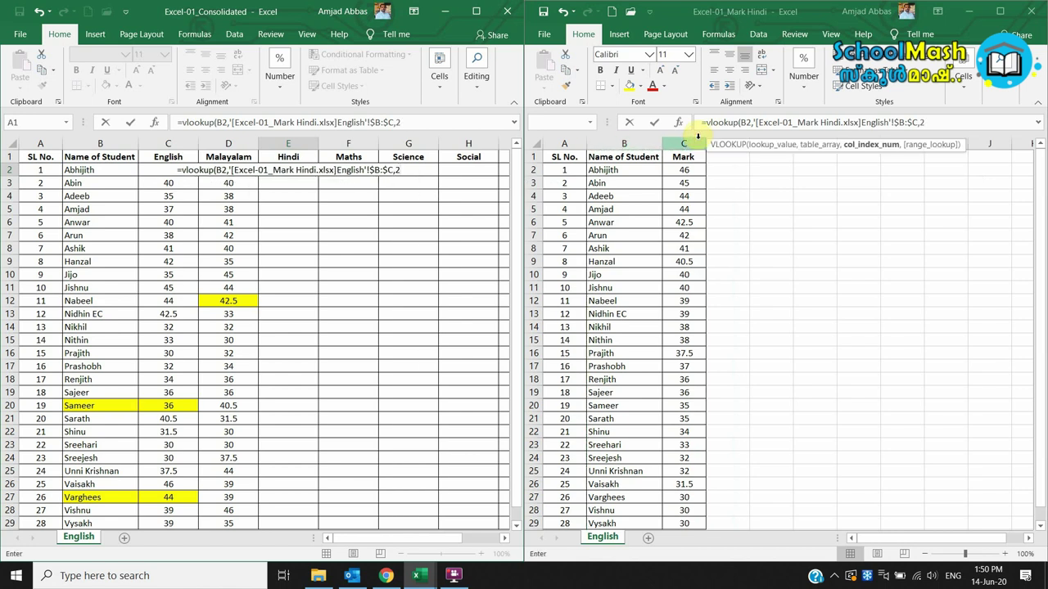
pyautogui.write(',')
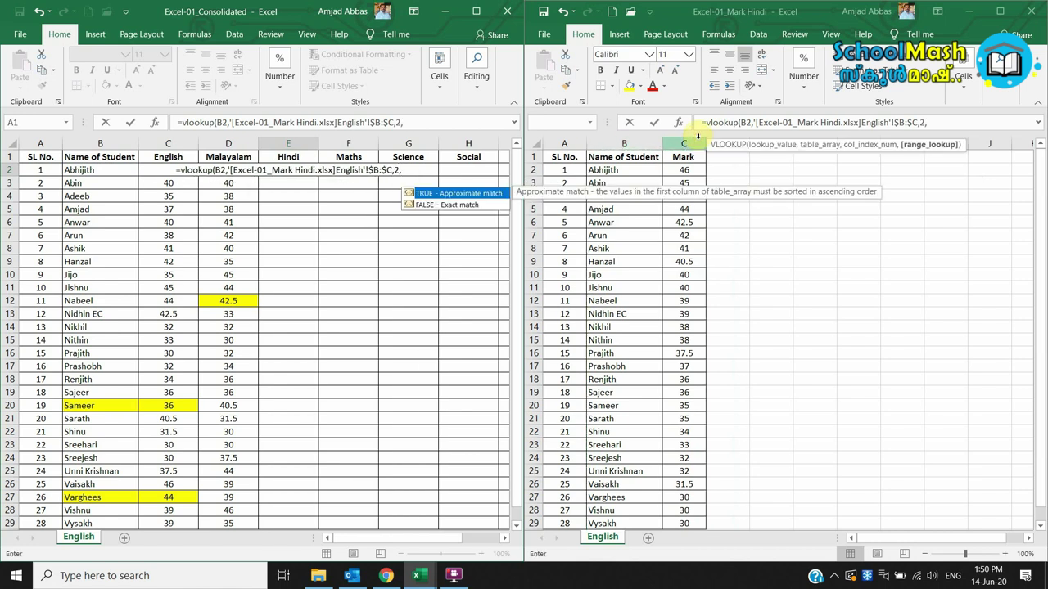
pyautogui.doubleClick(463, 205)
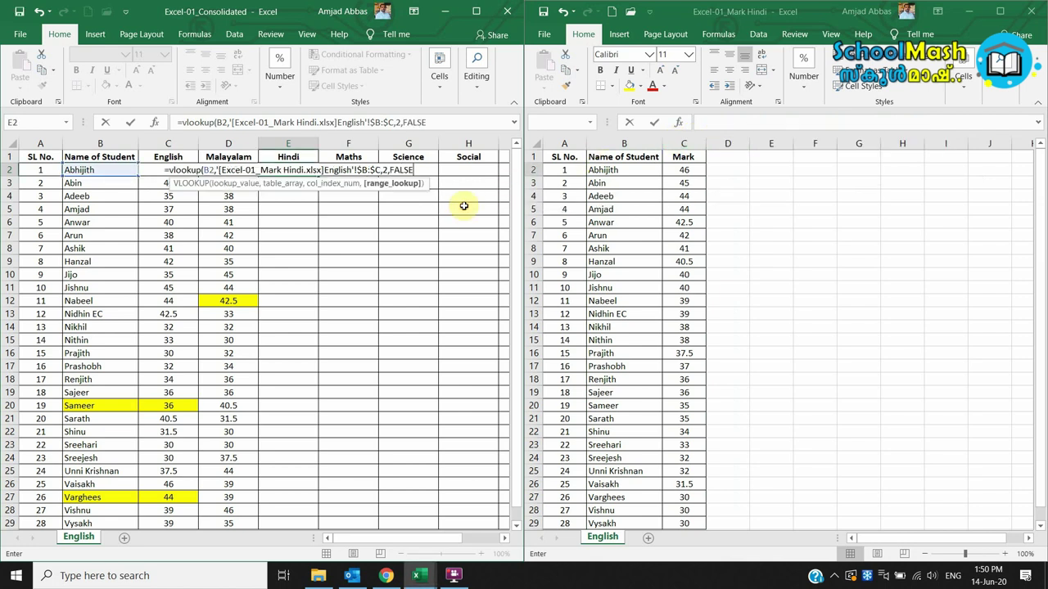
pyautogui.write(')')
pyautogui.press('Return')
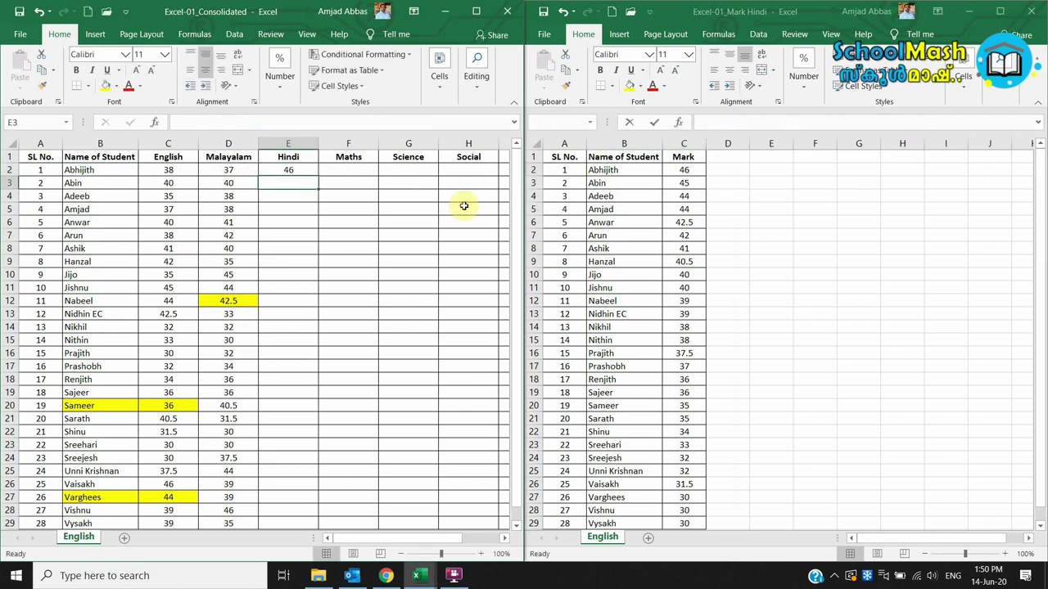
# - Copy E2's Hindi formula down to row 29 for all 28 students
pyautogui.click(290, 168)
pyautogui.moveTo(317, 176); pyautogui.dragTo(282, 478)
pyautogui.scroll(1, 329, 321)
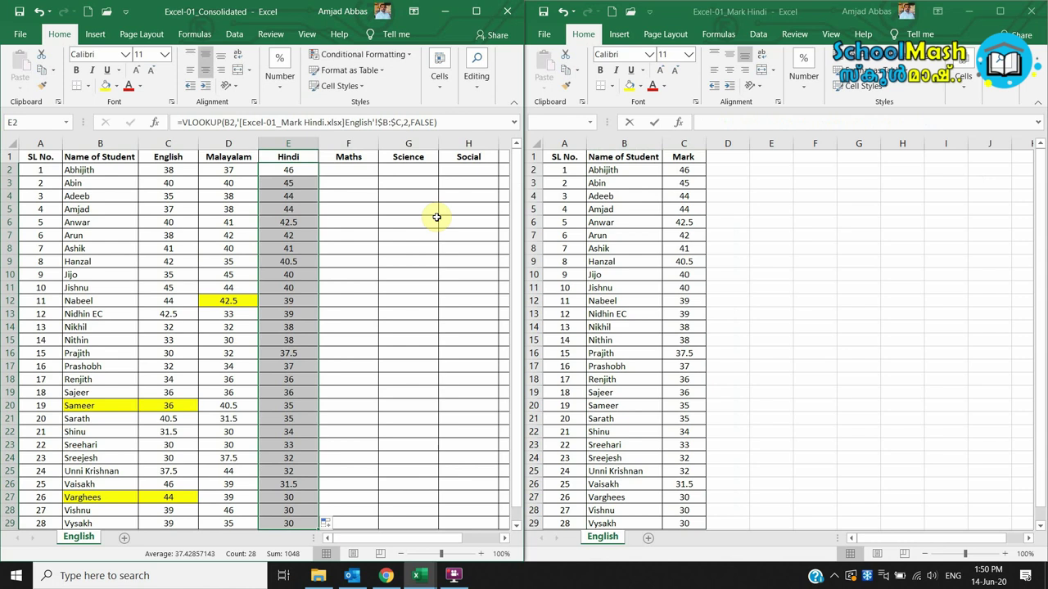
pyautogui.click(436, 217)
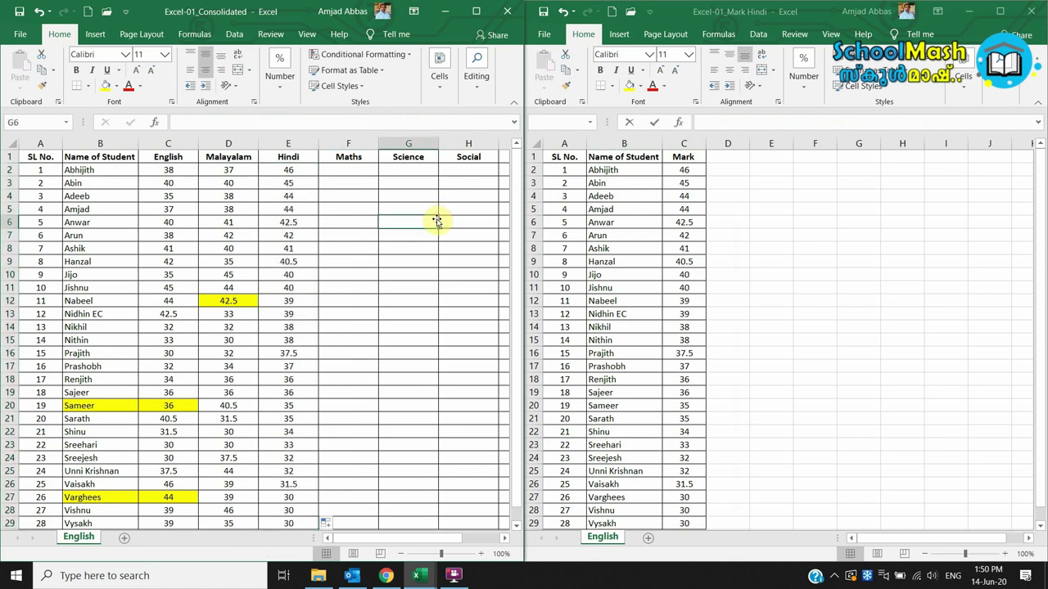
# - Save and close the Hindi workbook, then open Excel-01_Mark Mathematics
pyautogui.click(1029, 18)
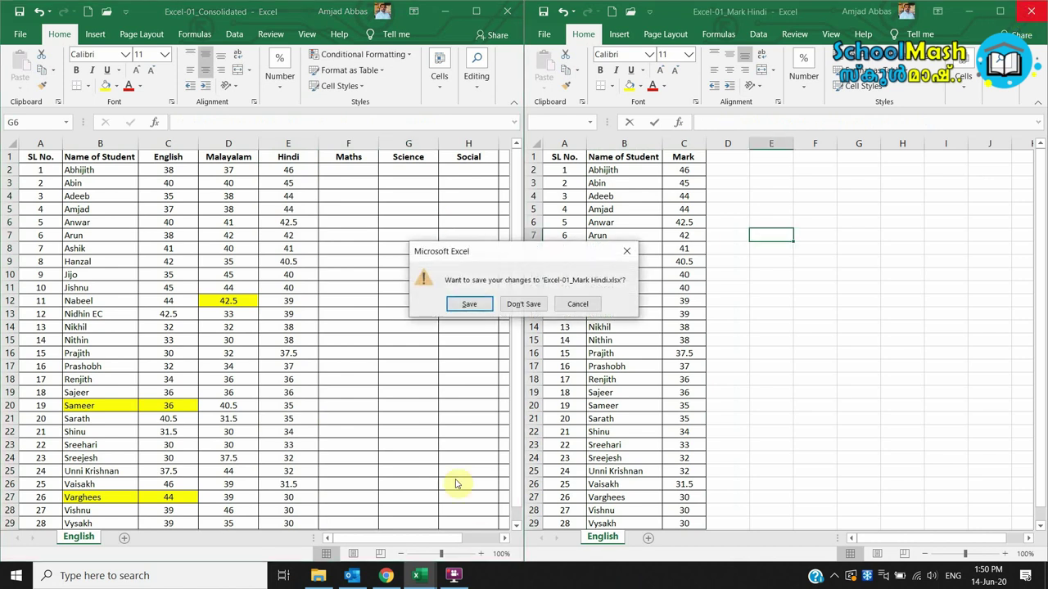
pyautogui.click(469, 304)
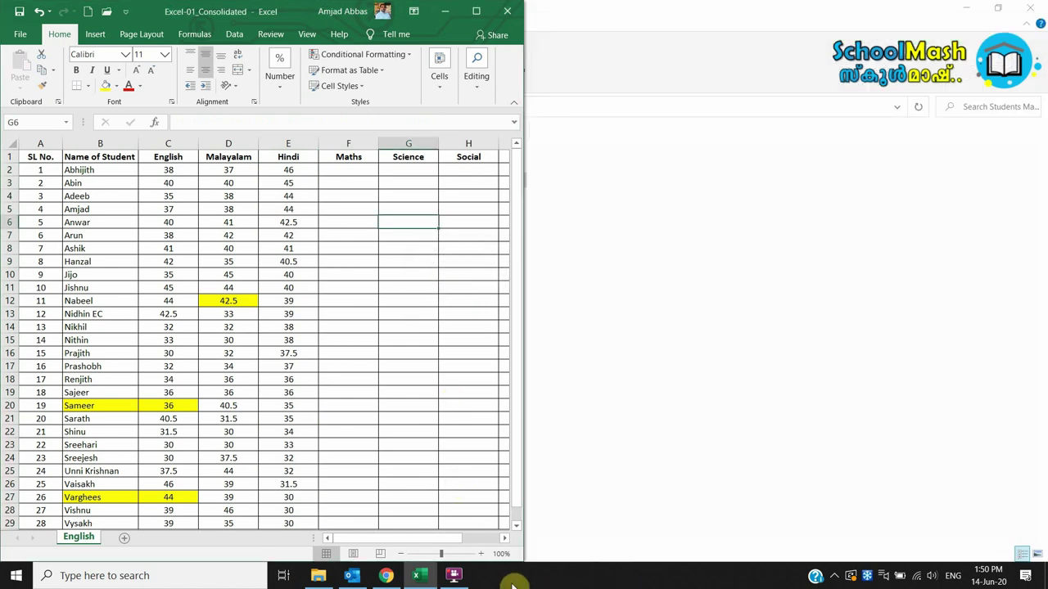
pyautogui.doubleClick(242, 214)
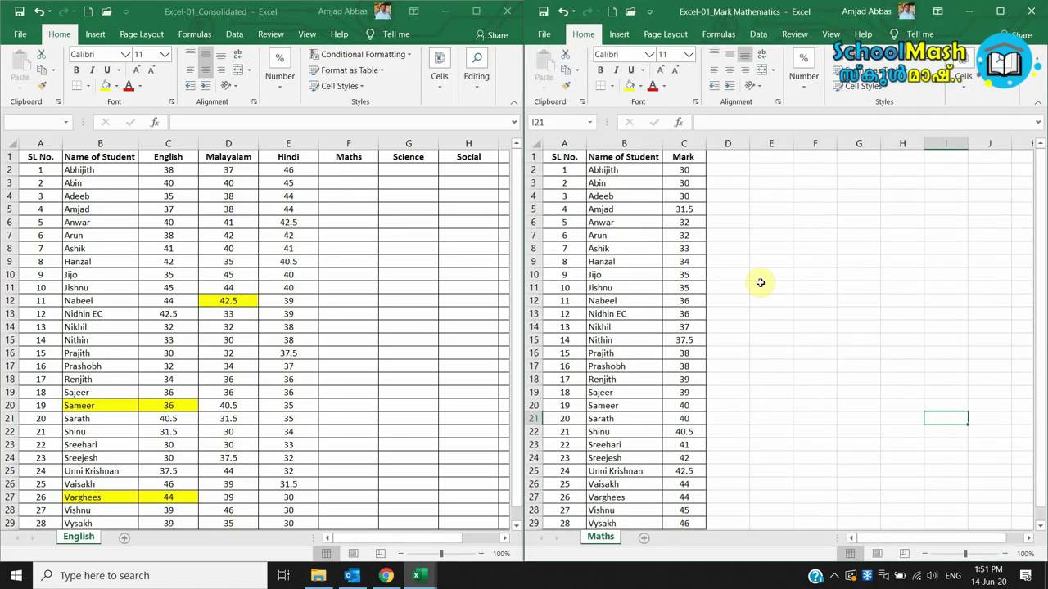
pyautogui.click(817, 260)
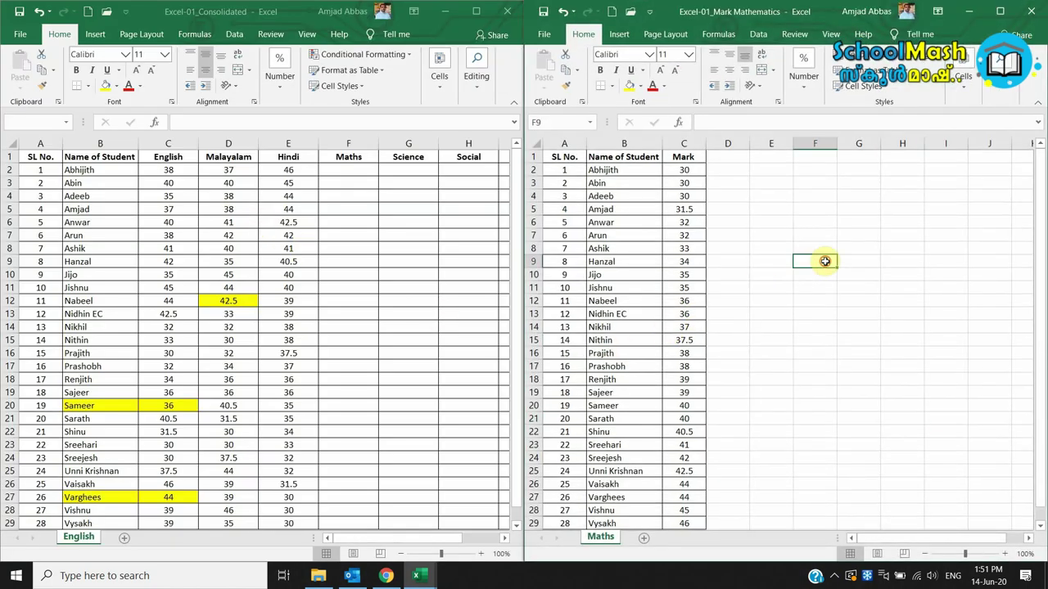
pyautogui.click(327, 172)
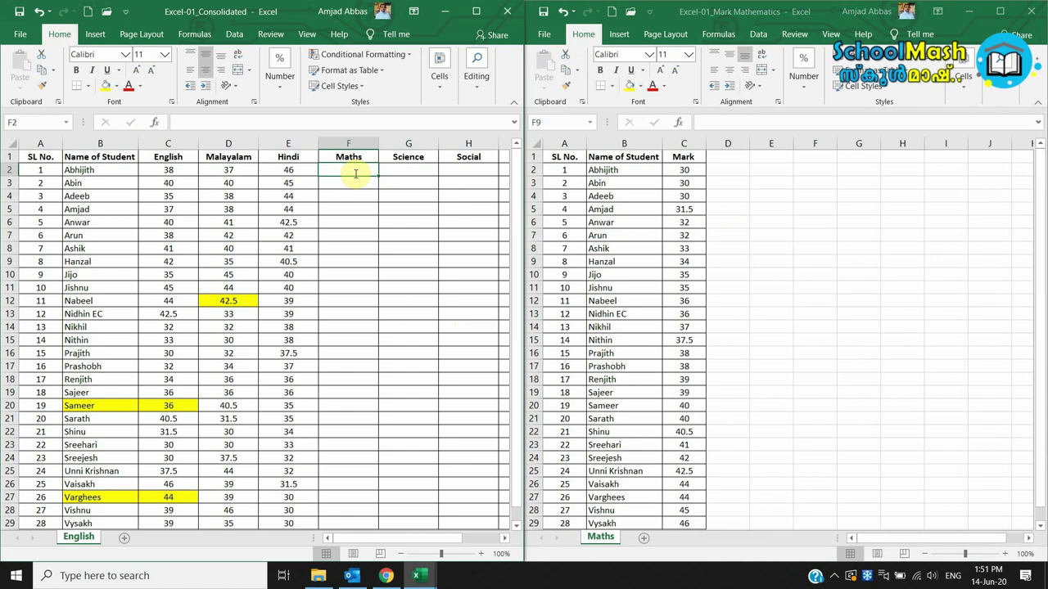
pyautogui.write('=vllok')
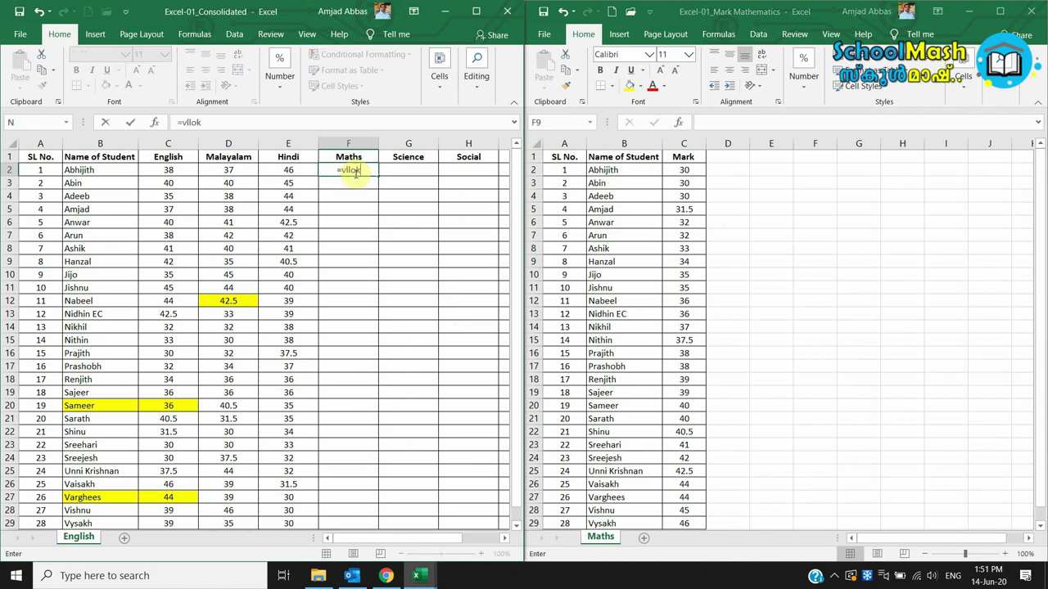
pyautogui.press('BackSpace')
pyautogui.press('BackSpace')
pyautogui.press('BackSpace')
pyautogui.write('o')
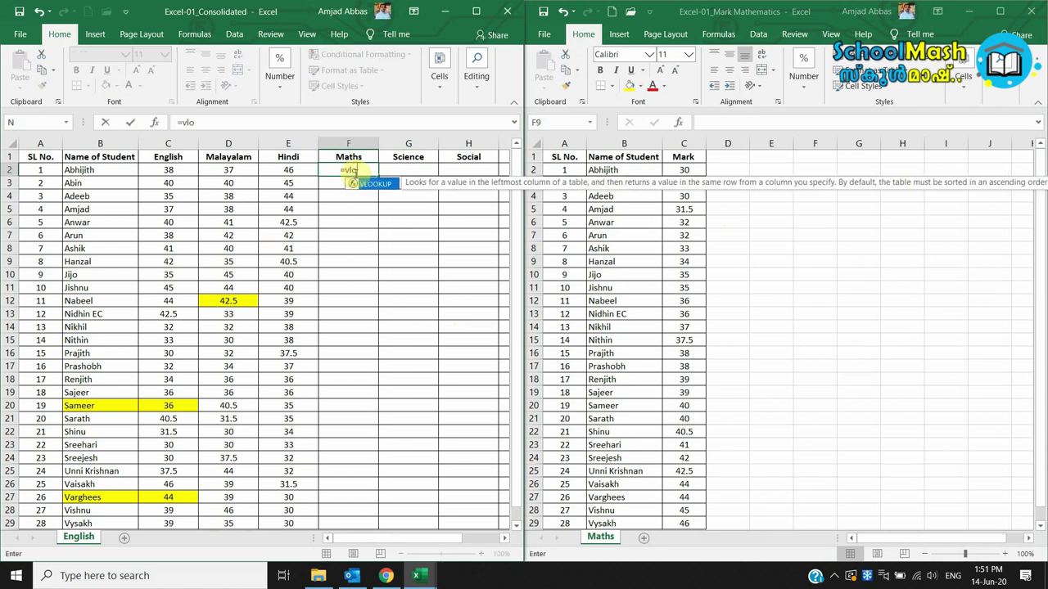
pyautogui.write('okup(')
pyautogui.click(93, 170)
pyautogui.write(',')
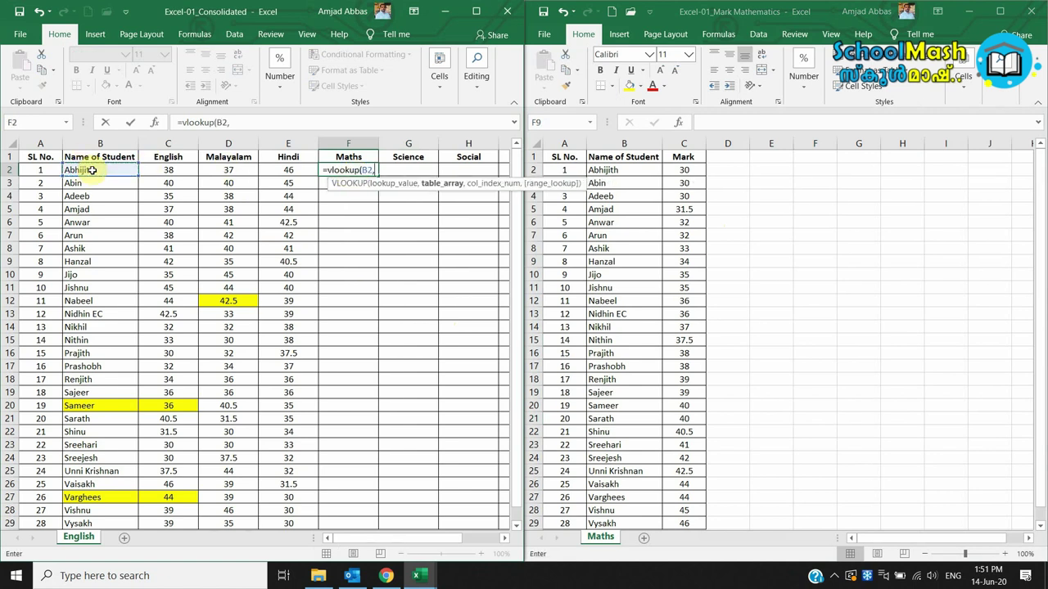
pyautogui.click(565, 144)
pyautogui.moveTo(568, 144); pyautogui.dragTo(678, 138)
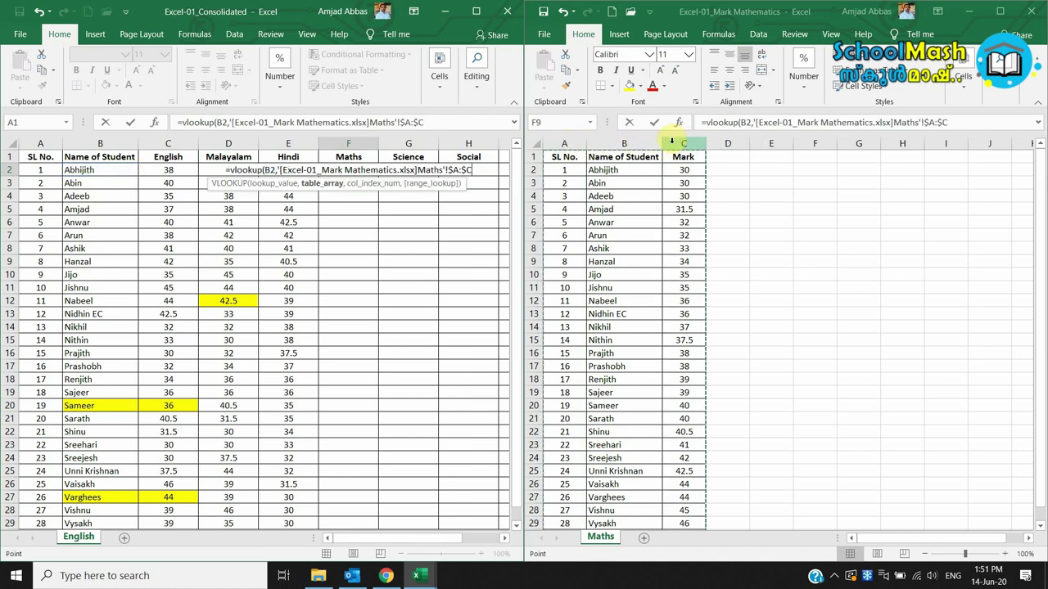
pyautogui.write(',')
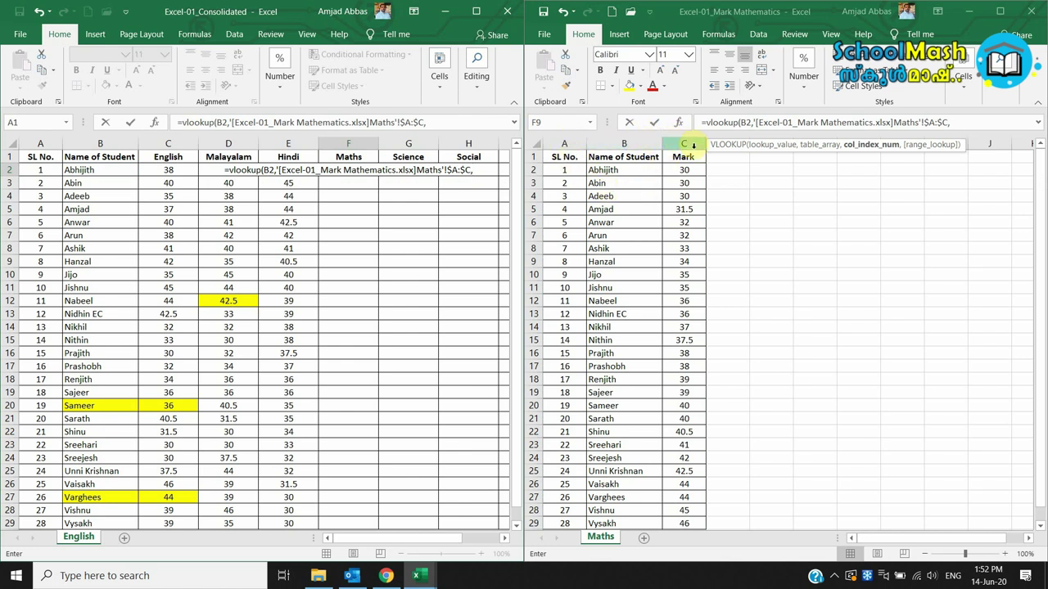
pyautogui.write('3,')
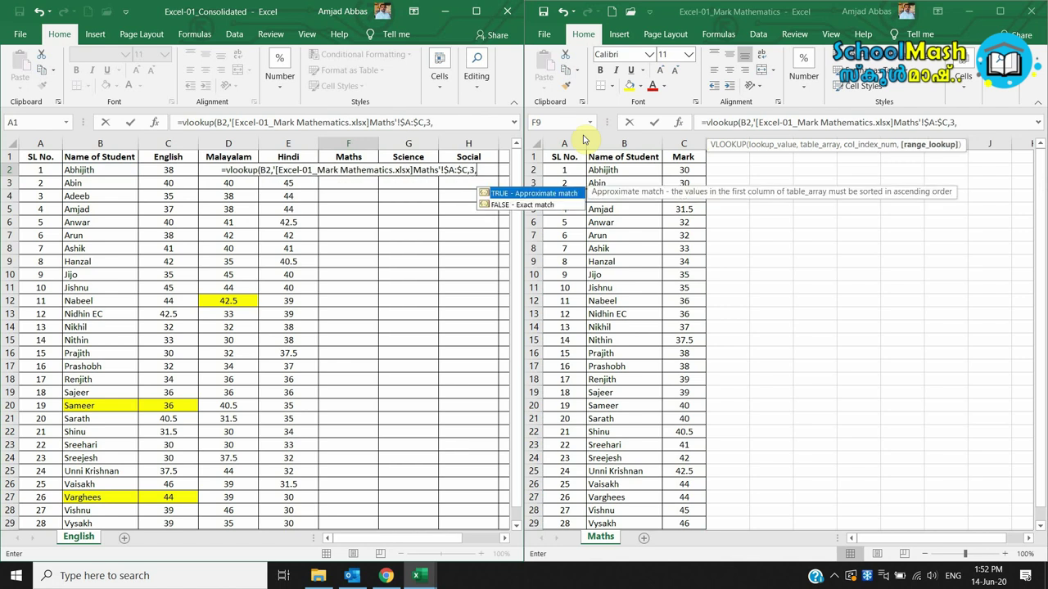
pyautogui.doubleClick(547, 205)
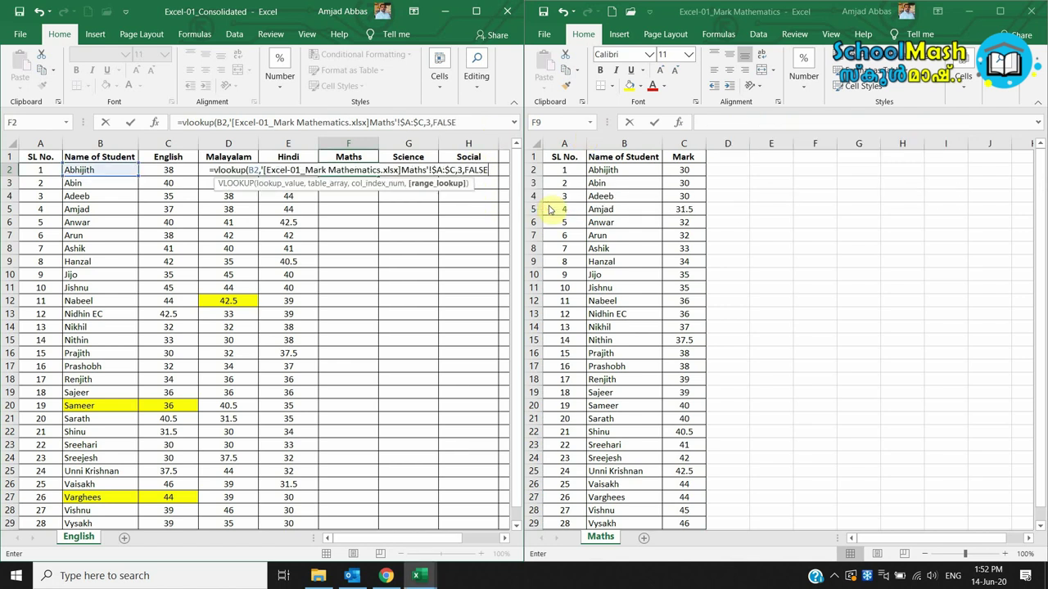
pyautogui.write(')')
pyautogui.press('Return')
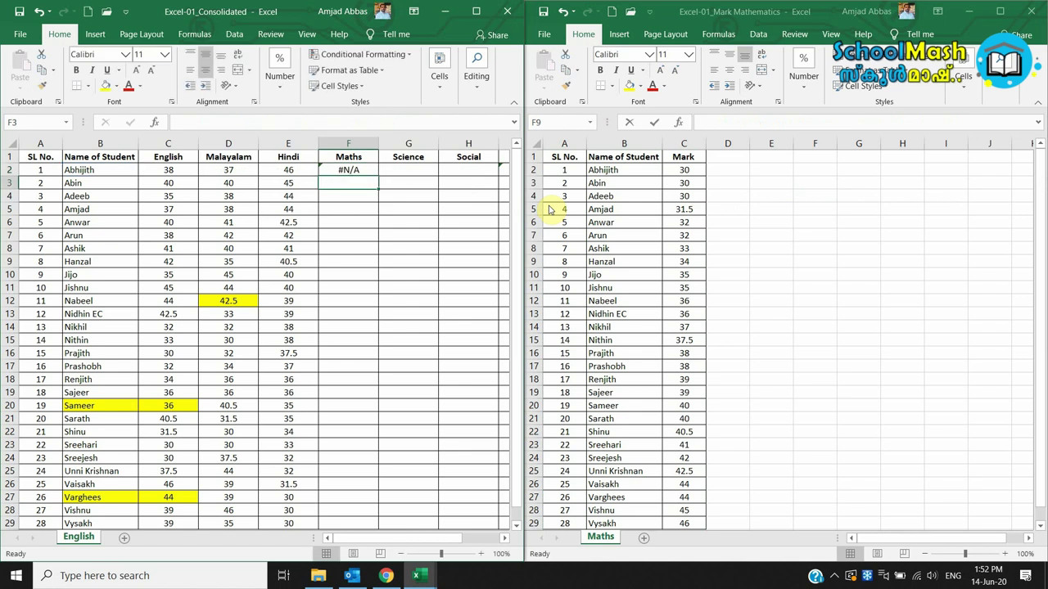
pyautogui.click(361, 169)
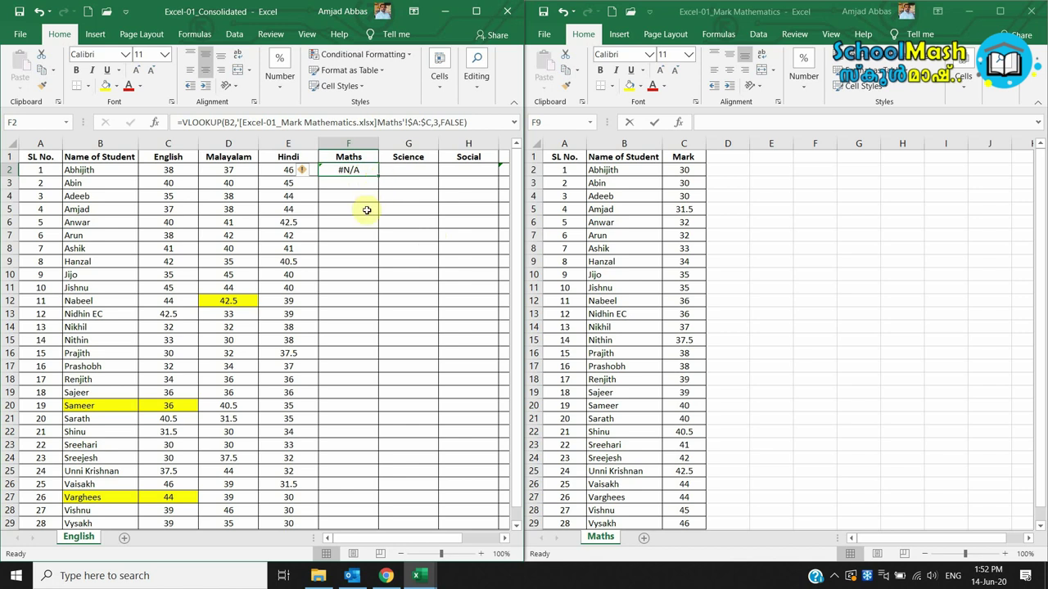
# - Replace F2 with =VLOOKUP(B2,'[Excel-01_Mark Mathematics.xlsx]Maths'!$B:$C,2,FALSE)
pyautogui.press('Delete')
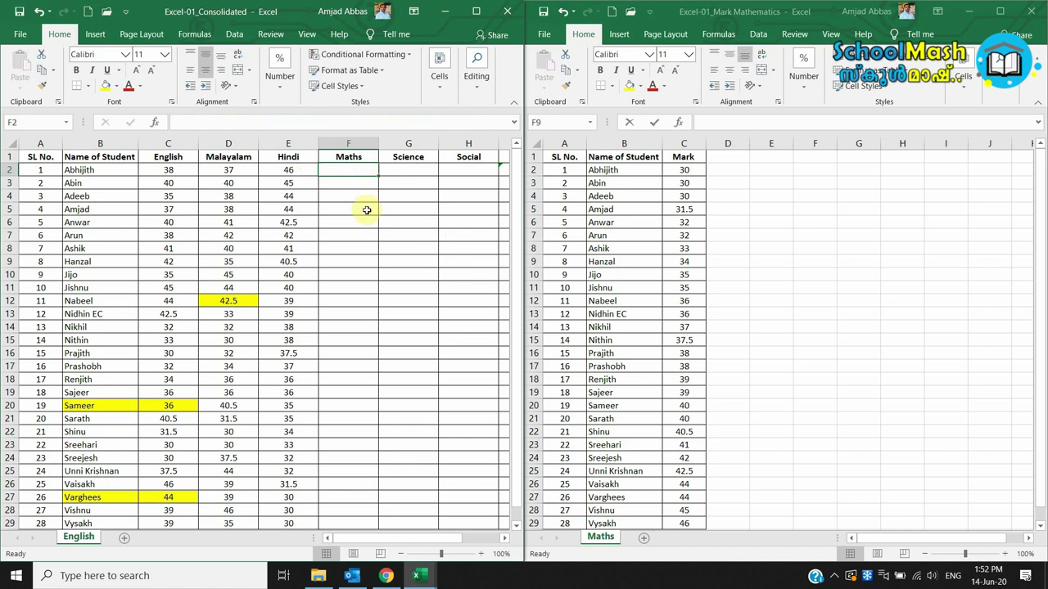
pyautogui.write('=vlookup(')
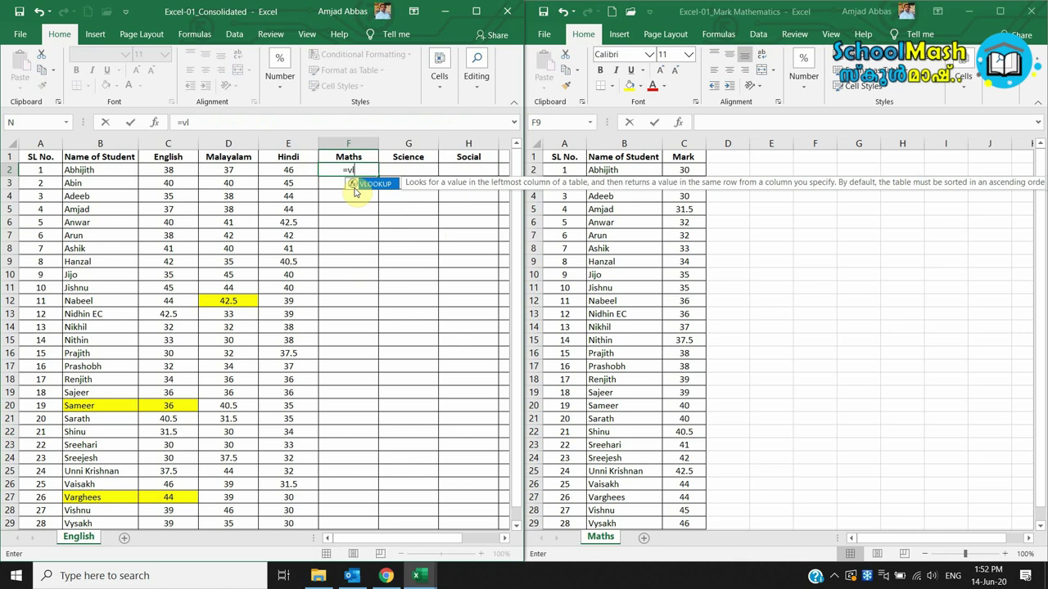
pyautogui.click(90, 169)
pyautogui.write(',')
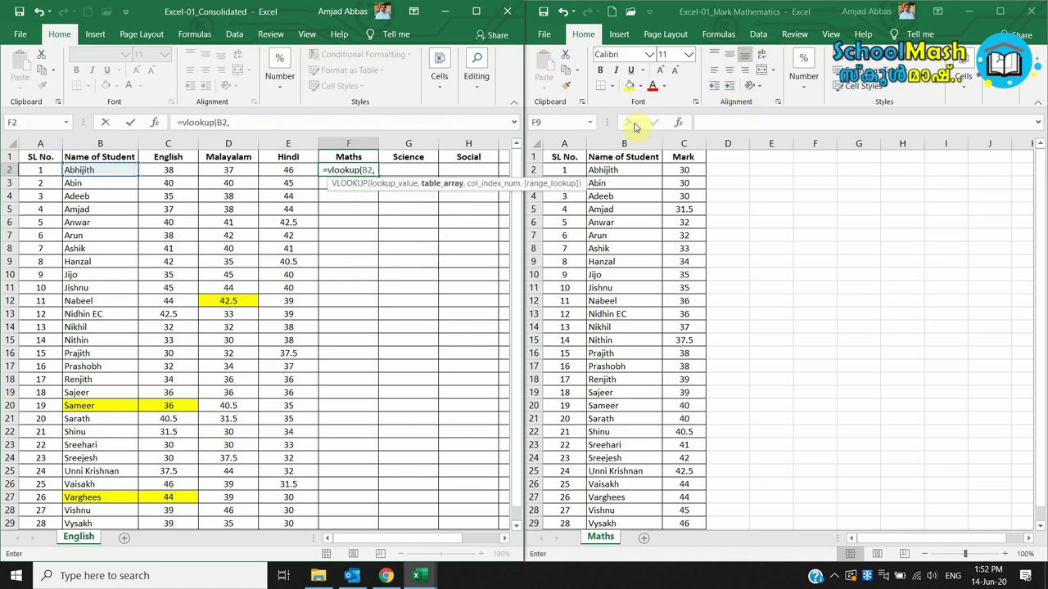
pyautogui.click(636, 137)
pyautogui.moveTo(624, 141); pyautogui.dragTo(680, 141)
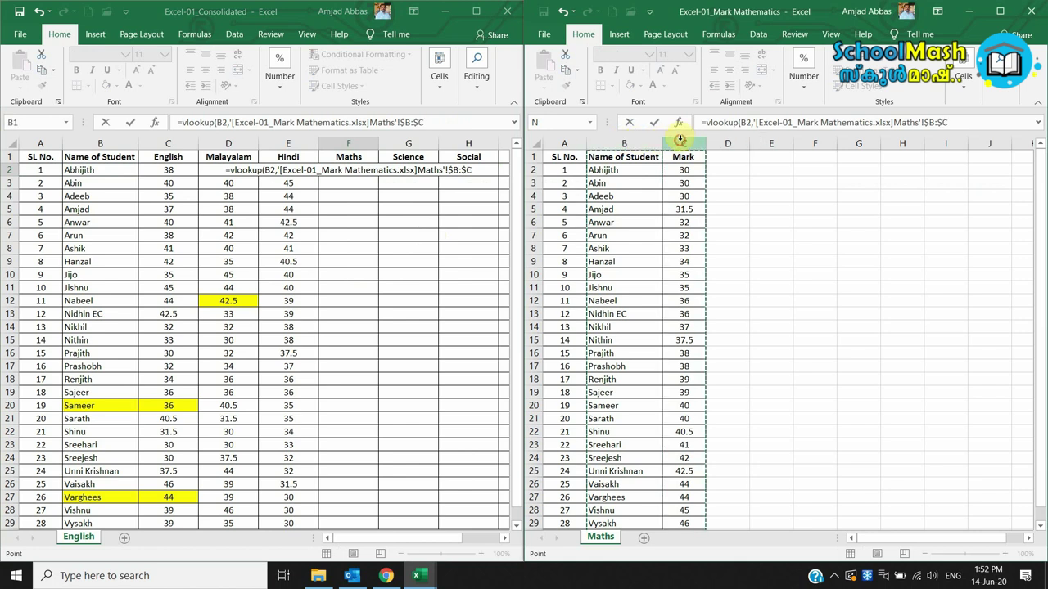
pyautogui.write(',')
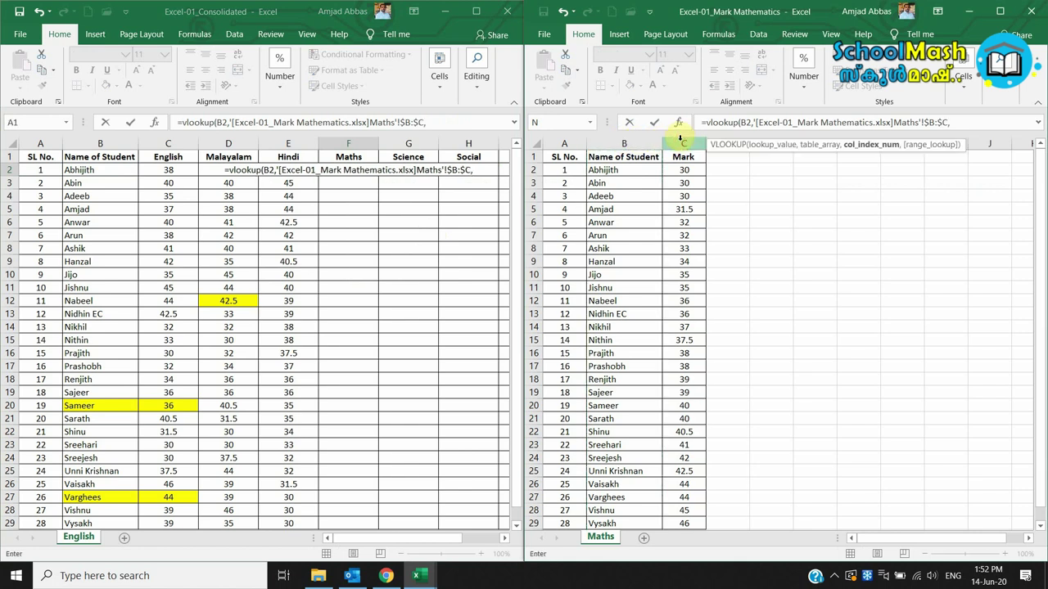
pyautogui.write('2')
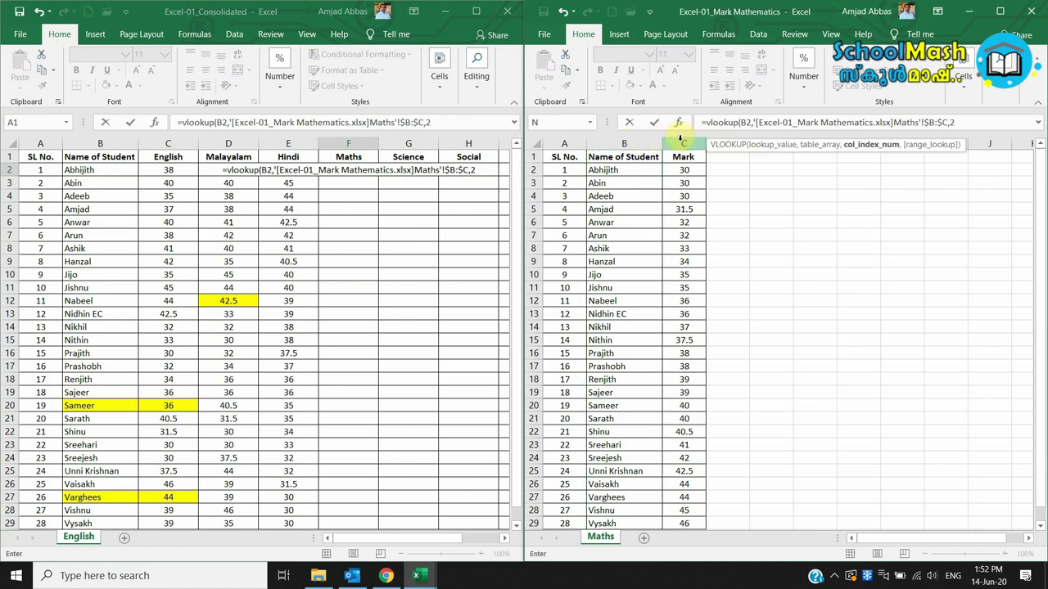
pyautogui.write(',')
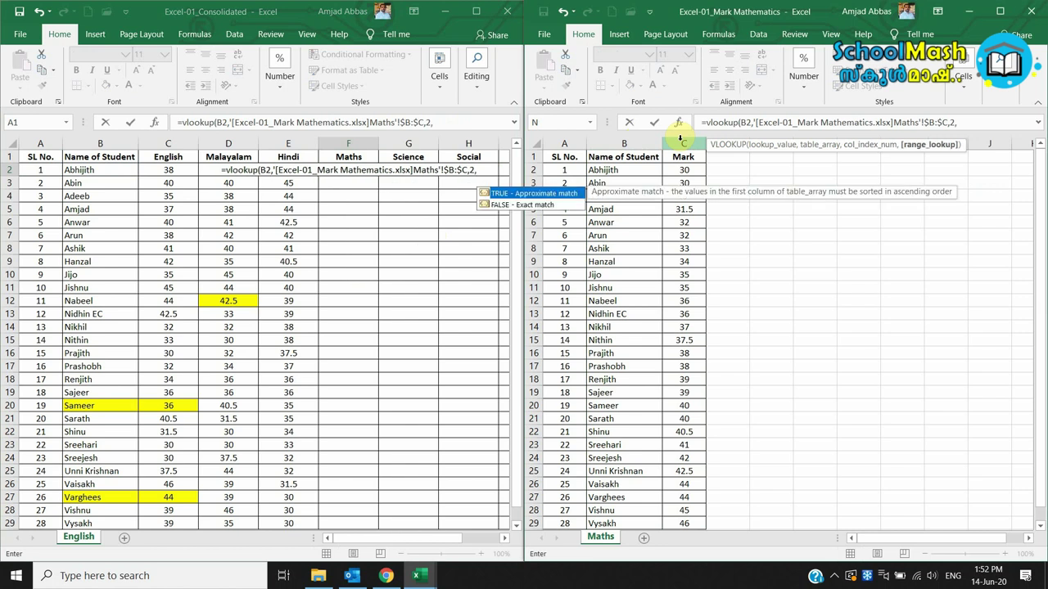
pyautogui.doubleClick(552, 205)
pyautogui.write(')')
pyautogui.press('Return')
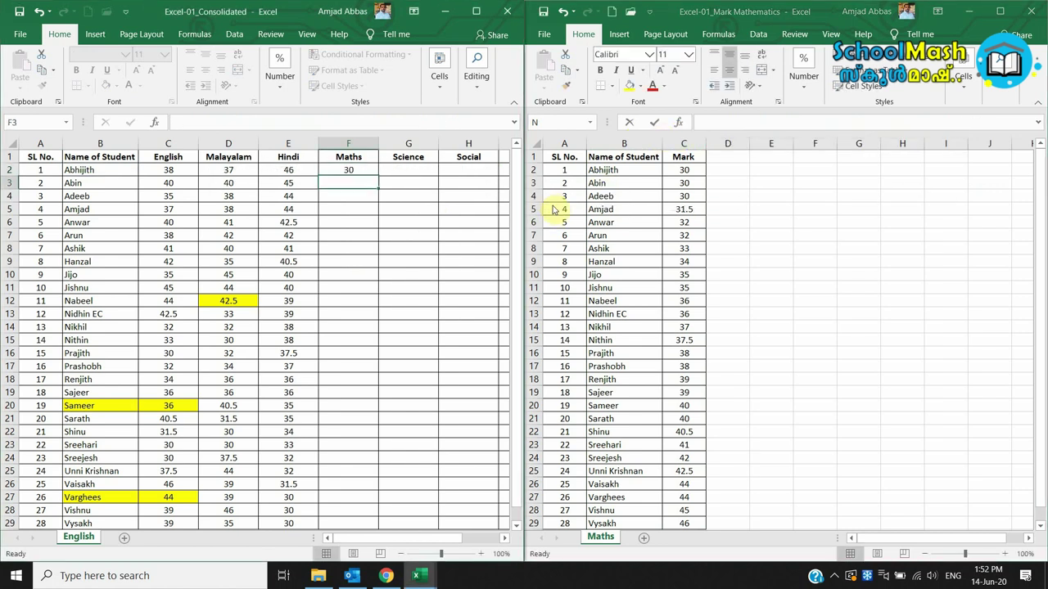
# - Copy F2's Maths formula down to row 29
pyautogui.click(339, 168)
pyautogui.moveTo(377, 176); pyautogui.dragTo(338, 448)
pyautogui.scroll(2, 409, 292)
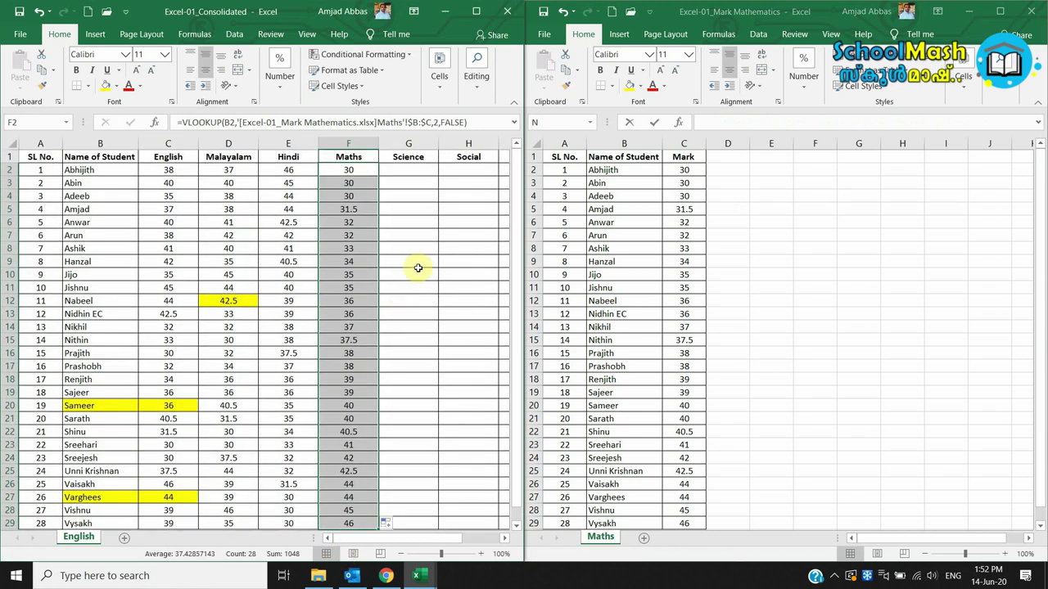
pyautogui.click(418, 270)
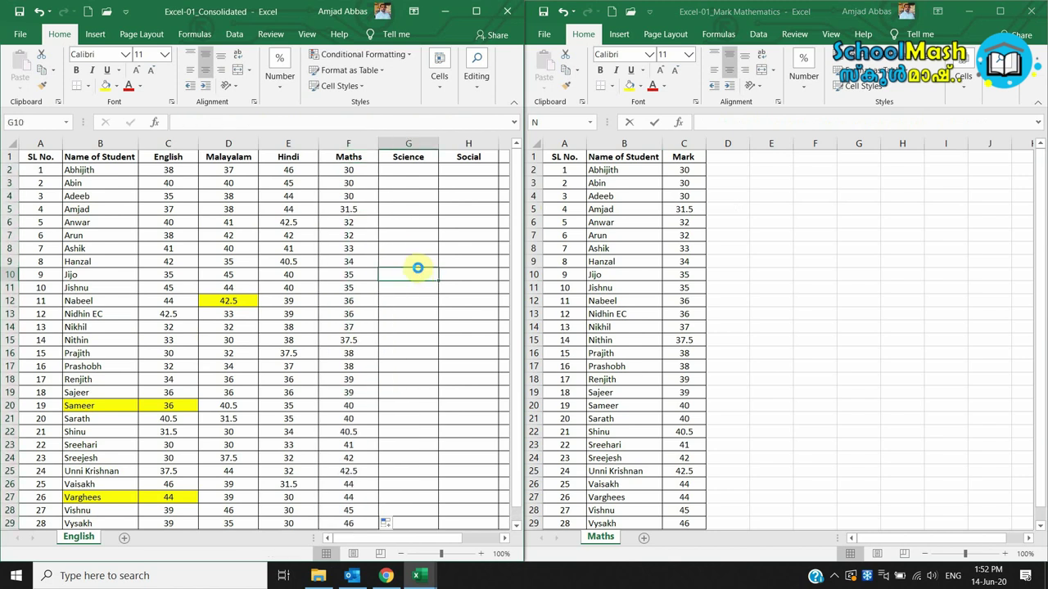
# - Save the Mathematics workbook and start a VLOOKUP in G2 on B2's student name
pyautogui.click(798, 262)
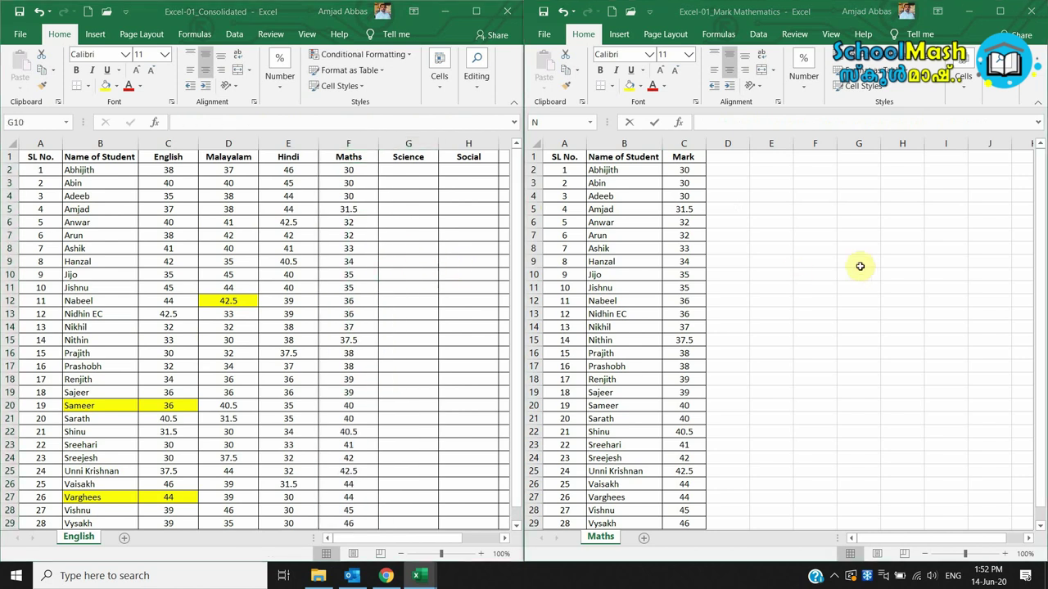
pyautogui.click(541, 11)
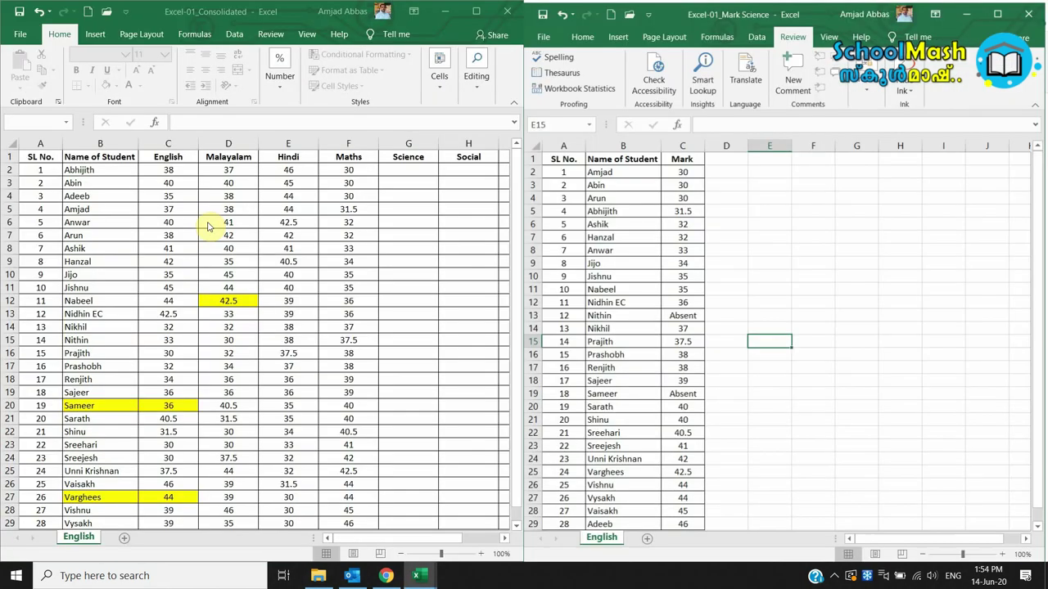
pyautogui.click(417, 170)
pyautogui.write('=')
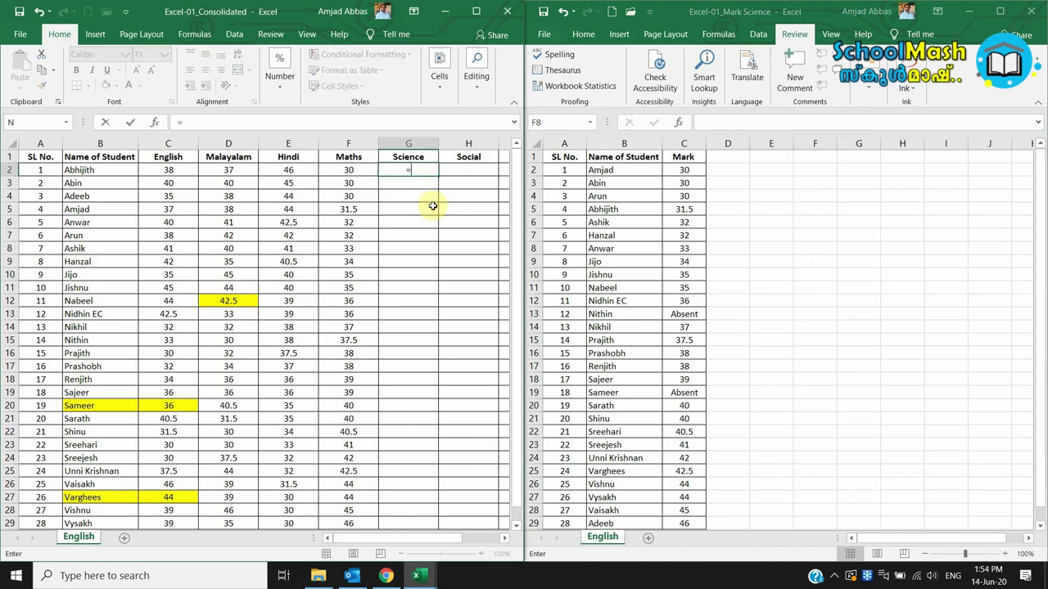
pyautogui.write('vlookup(')
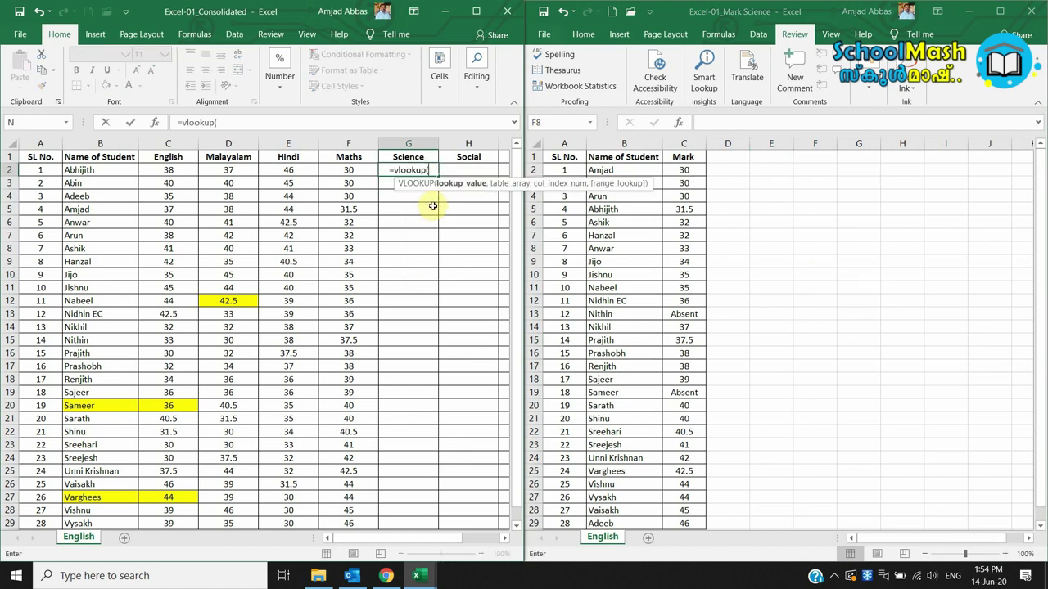
pyautogui.click(95, 169)
pyautogui.write(',')
# - Finish G2's lookup on Mark Science $B:$C, column 2, FALSE, and fill it down to G29
pyautogui.click(630, 143)
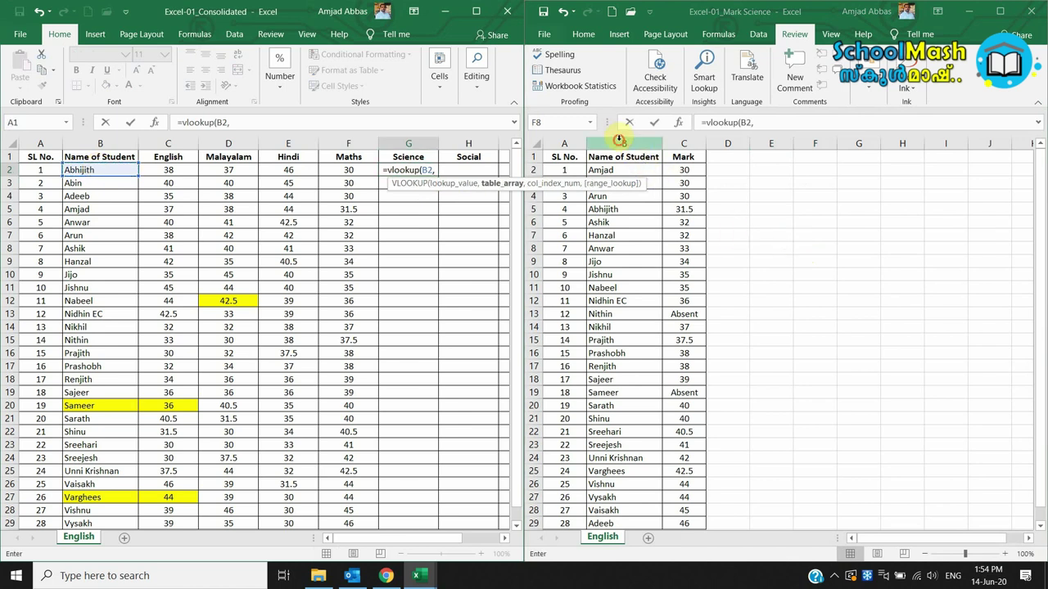
pyautogui.moveTo(620, 141); pyautogui.dragTo(682, 145)
pyautogui.write(',2')
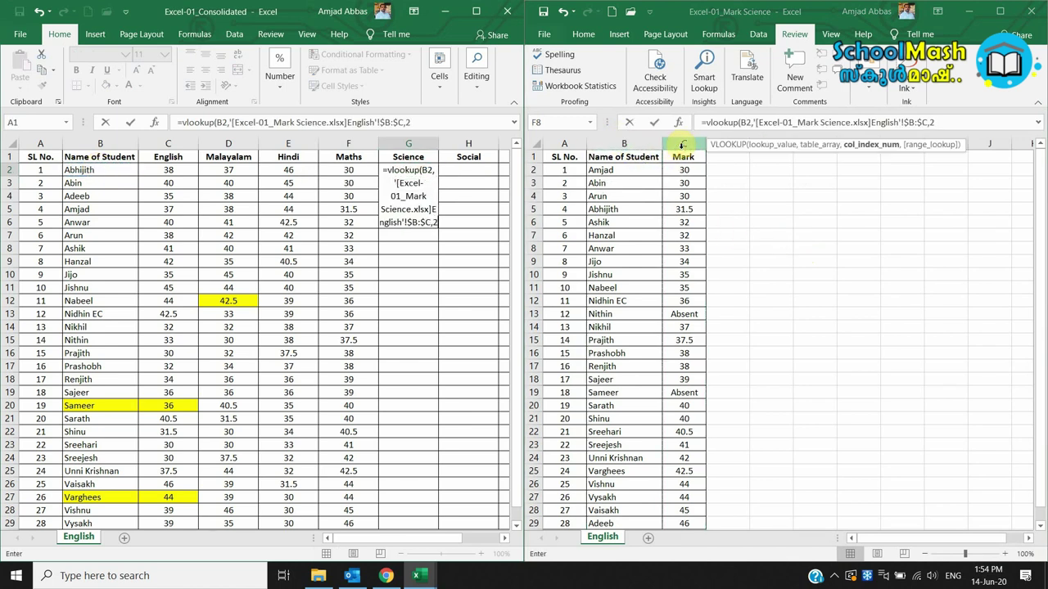
pyautogui.write(',')
pyautogui.click(483, 271)
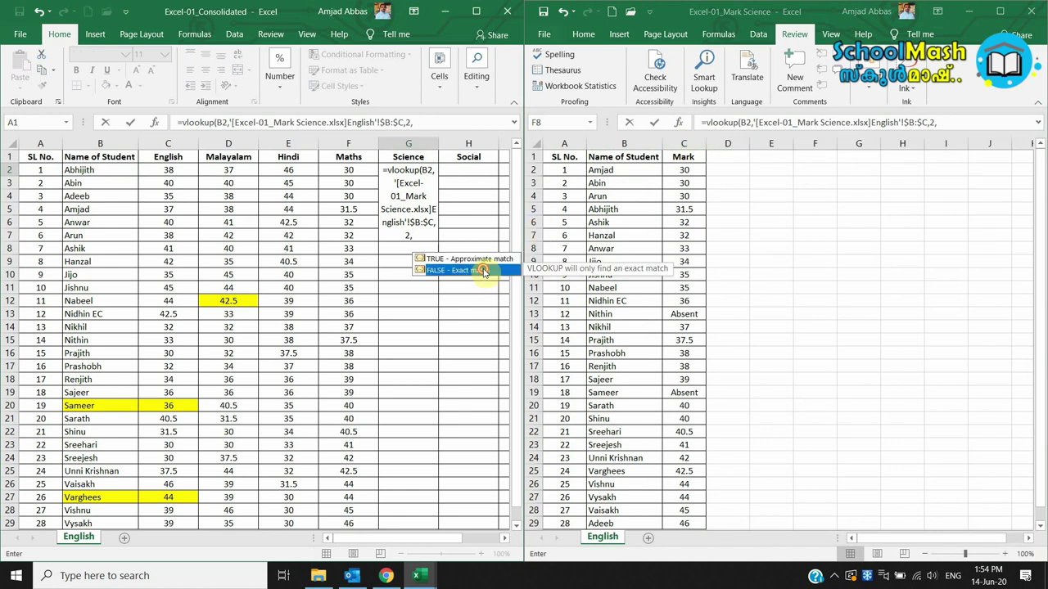
pyautogui.doubleClick(482, 270)
pyautogui.write(')')
pyautogui.press('Return')
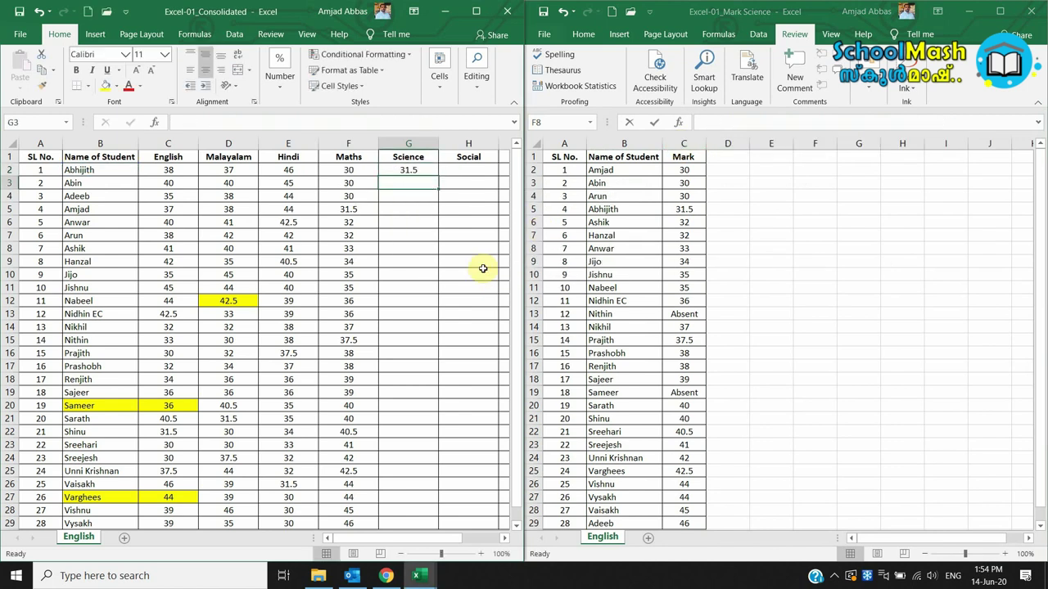
pyautogui.click(427, 170)
pyautogui.moveTo(438, 175); pyautogui.dragTo(419, 481)
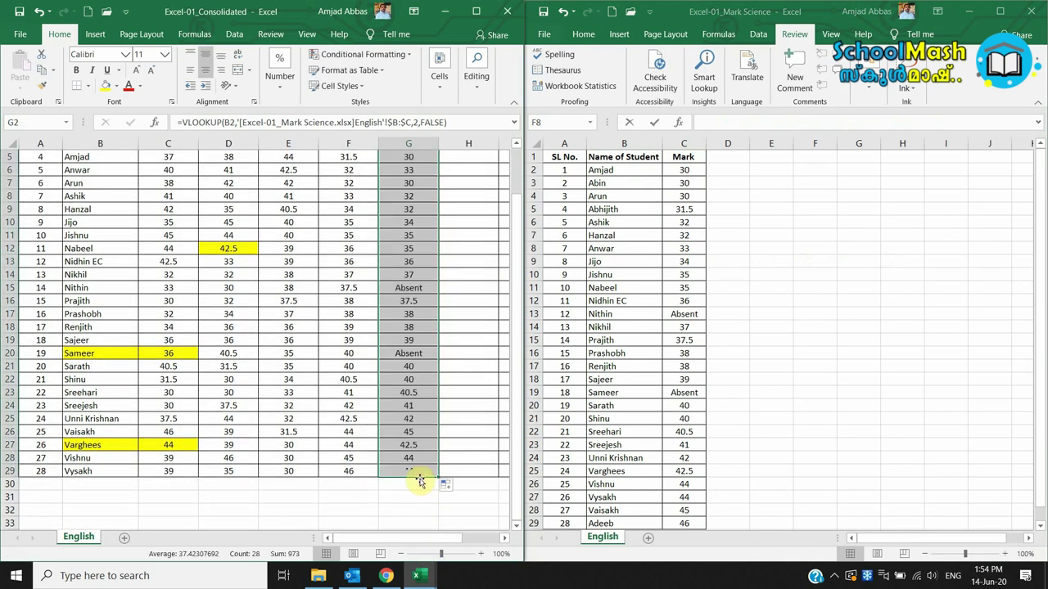
# - Shade the Absent marks in C13 and C19 of the Science workbook yellow
pyautogui.click(794, 413)
pyautogui.click(679, 315)
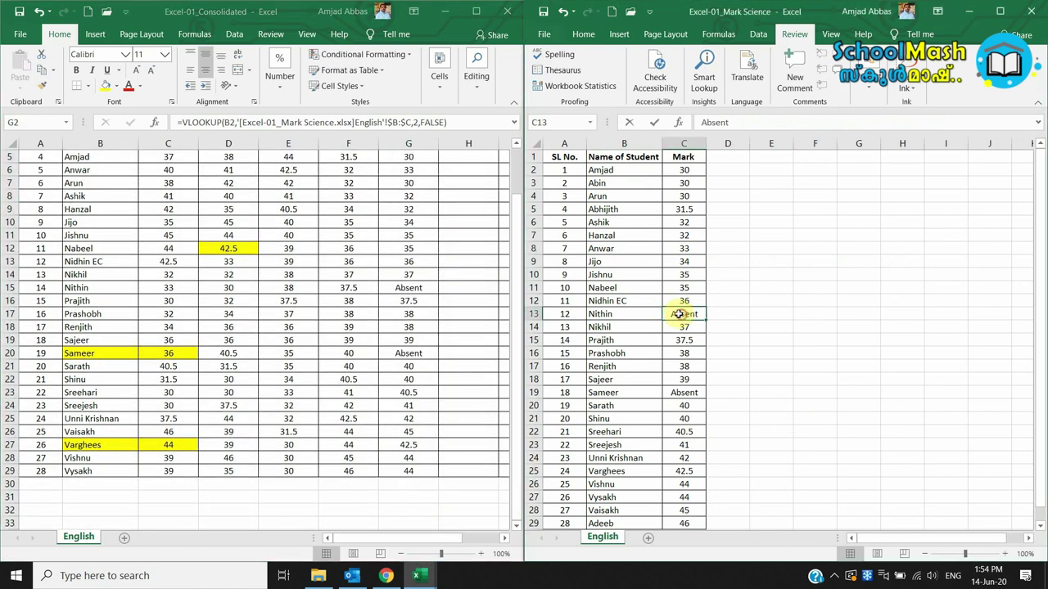
pyautogui.click(107, 85)
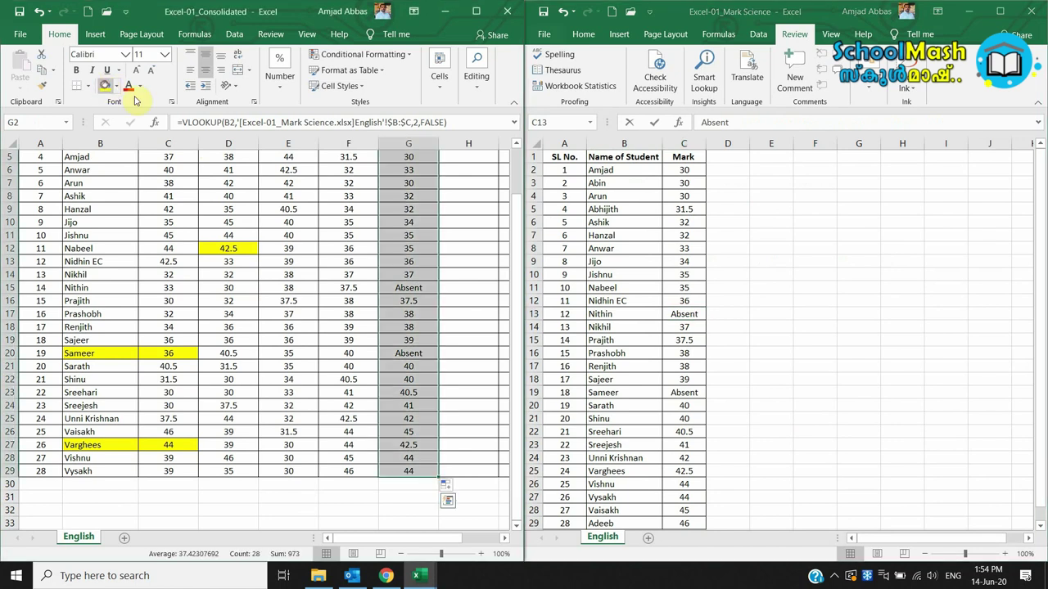
pyautogui.click(539, 122)
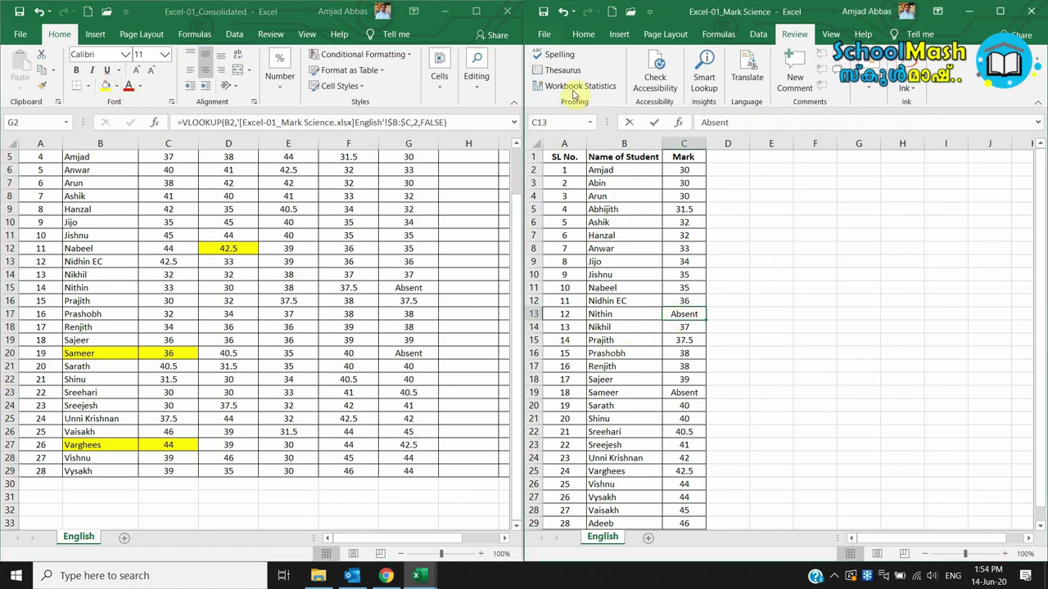
pyautogui.click(583, 33)
pyautogui.click(631, 88)
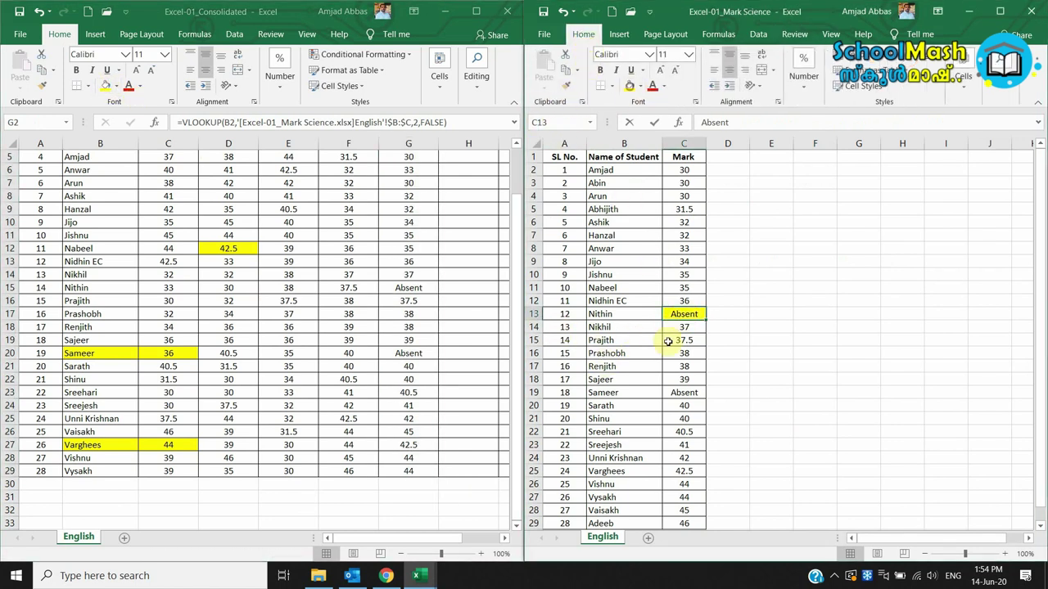
pyautogui.click(682, 392)
pyautogui.click(631, 87)
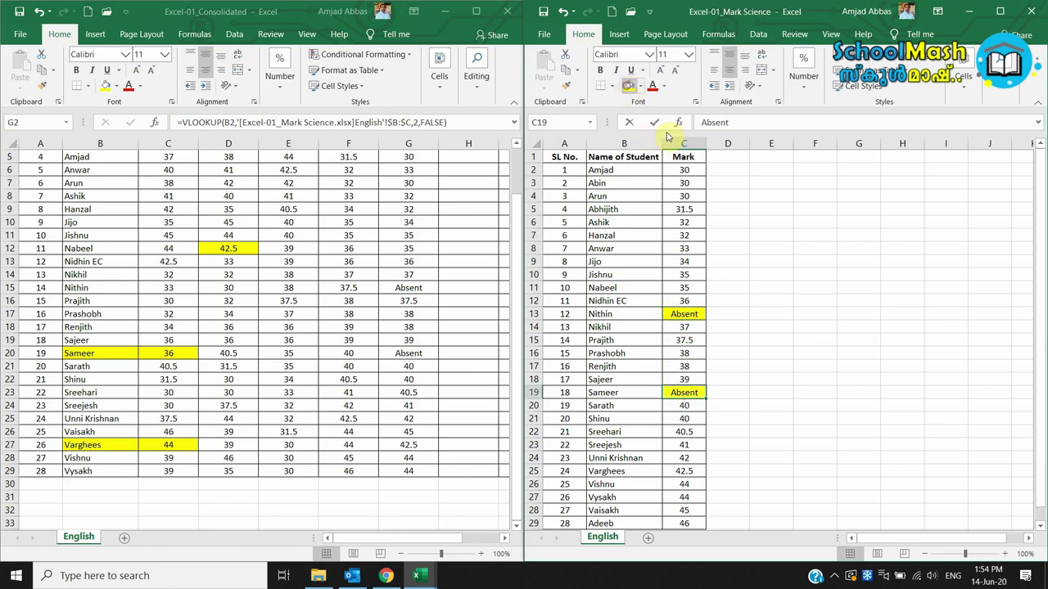
# - Shade the Absent Science marks in G15 and G20 of the consolidated sheet yellow
pyautogui.click(408, 288)
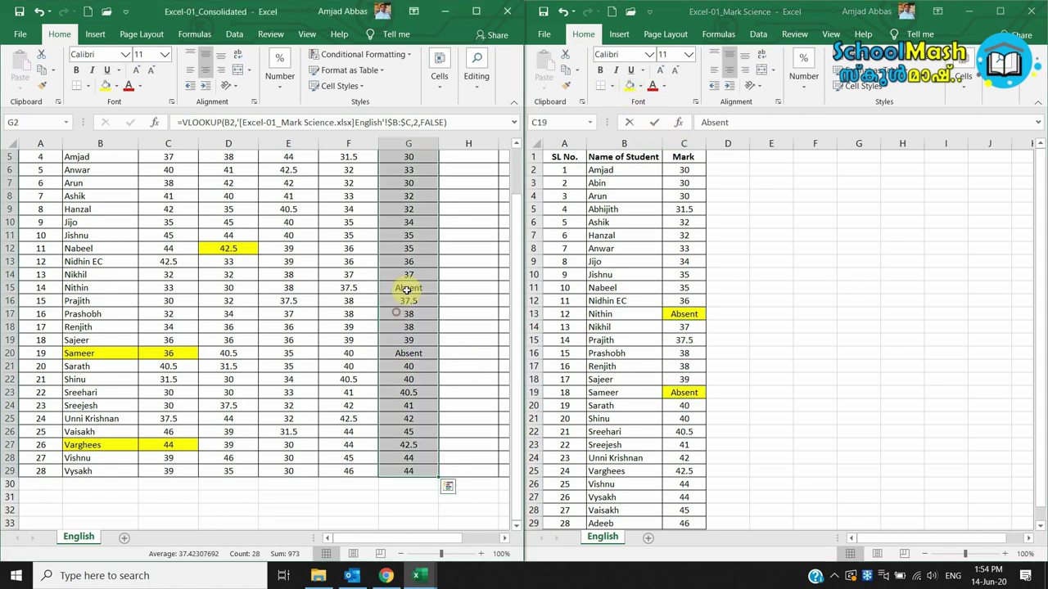
pyautogui.click(105, 88)
pyautogui.click(421, 355)
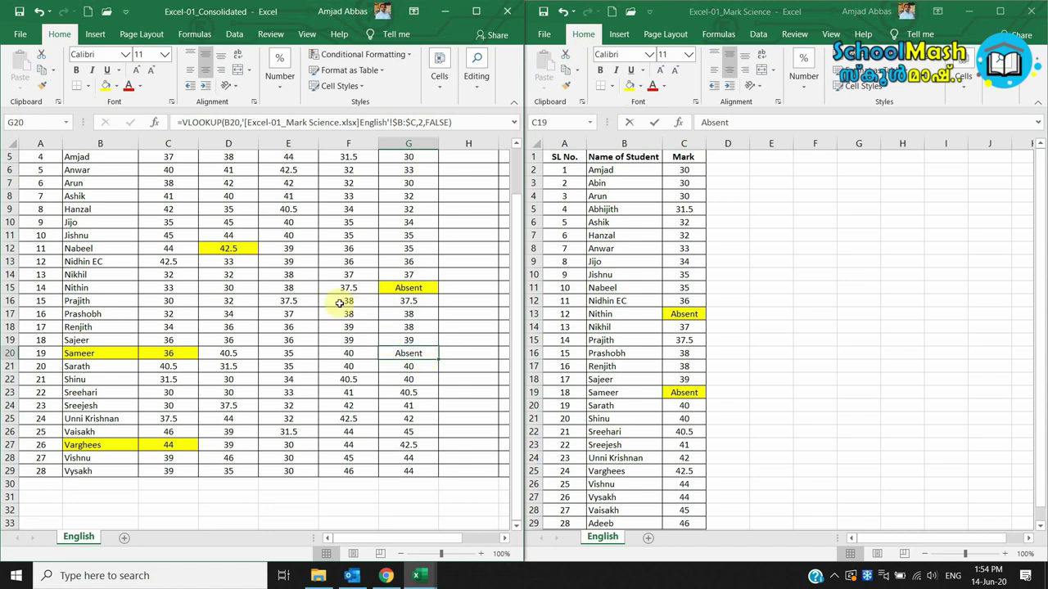
pyautogui.click(106, 87)
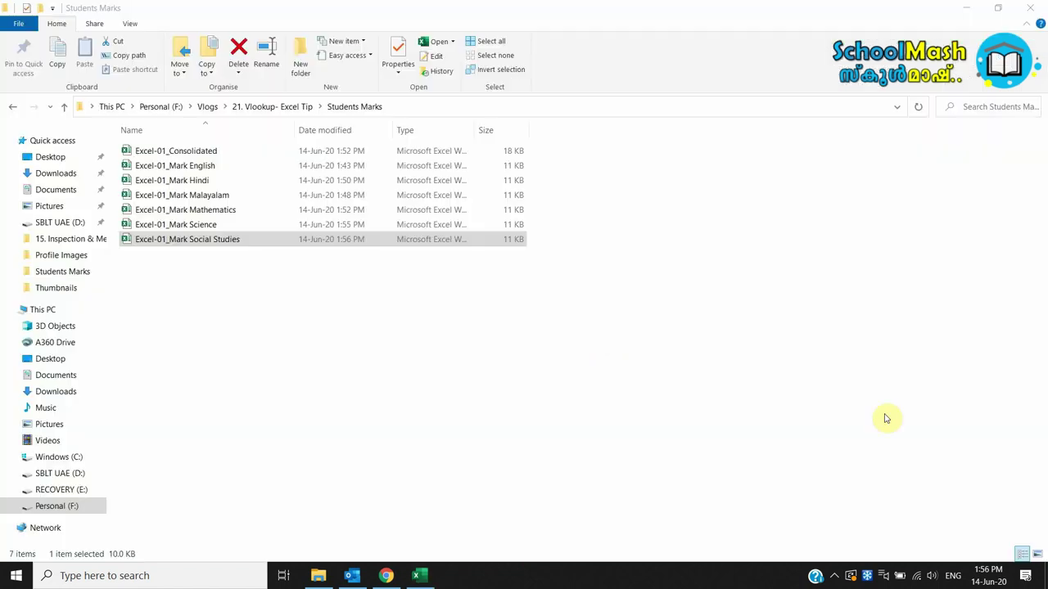
# - Open Excel-01_Mark Social Studies and fit it on the right half of the screen
pyautogui.click(228, 244)
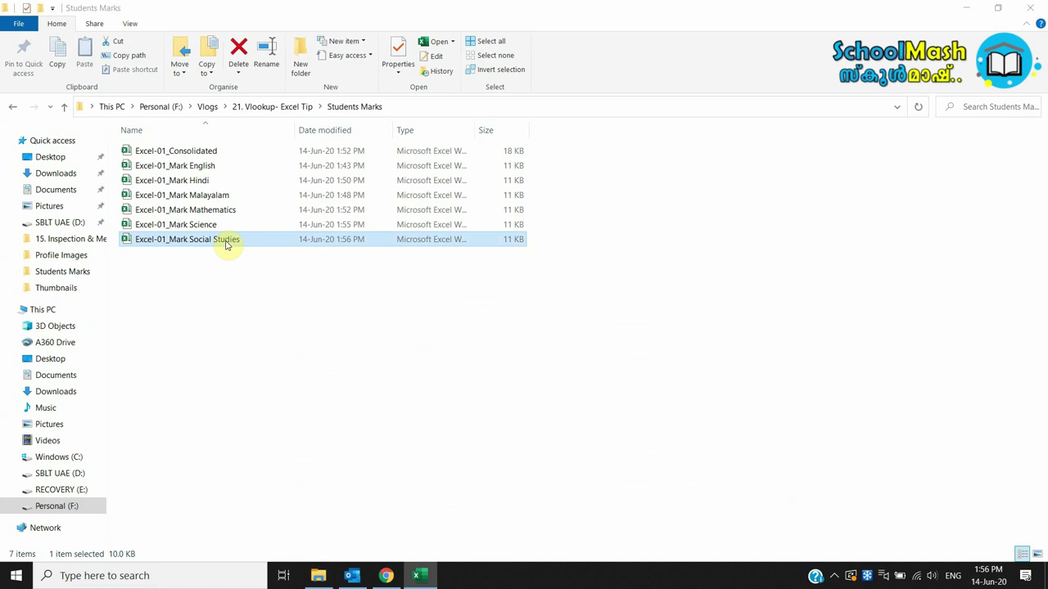
pyautogui.doubleClick(227, 243)
pyautogui.moveTo(323, 83); pyautogui.dragTo(1047, 143)
pyautogui.click(858, 301)
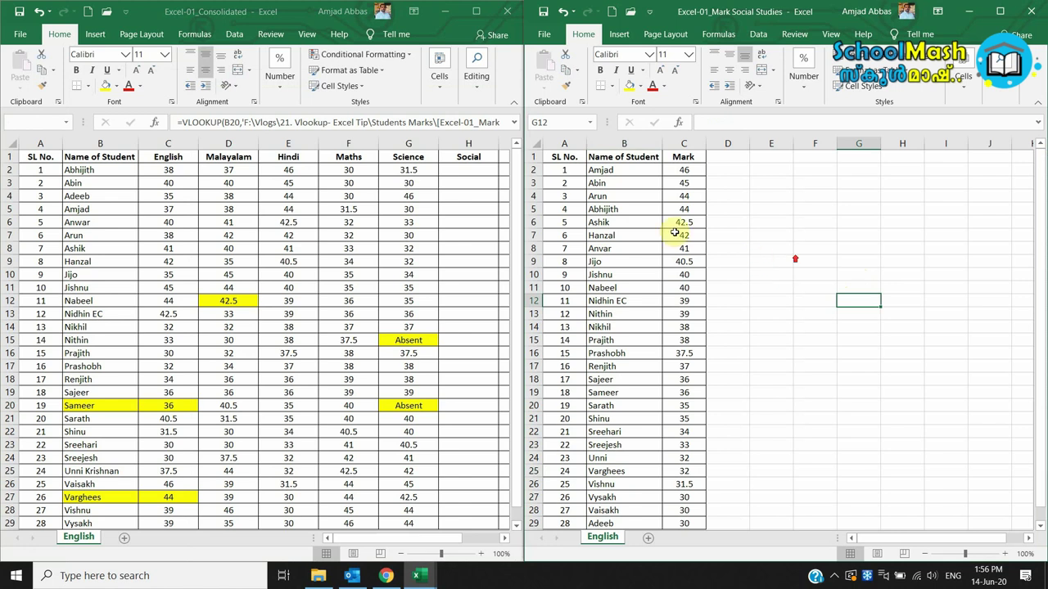
pyautogui.click(479, 168)
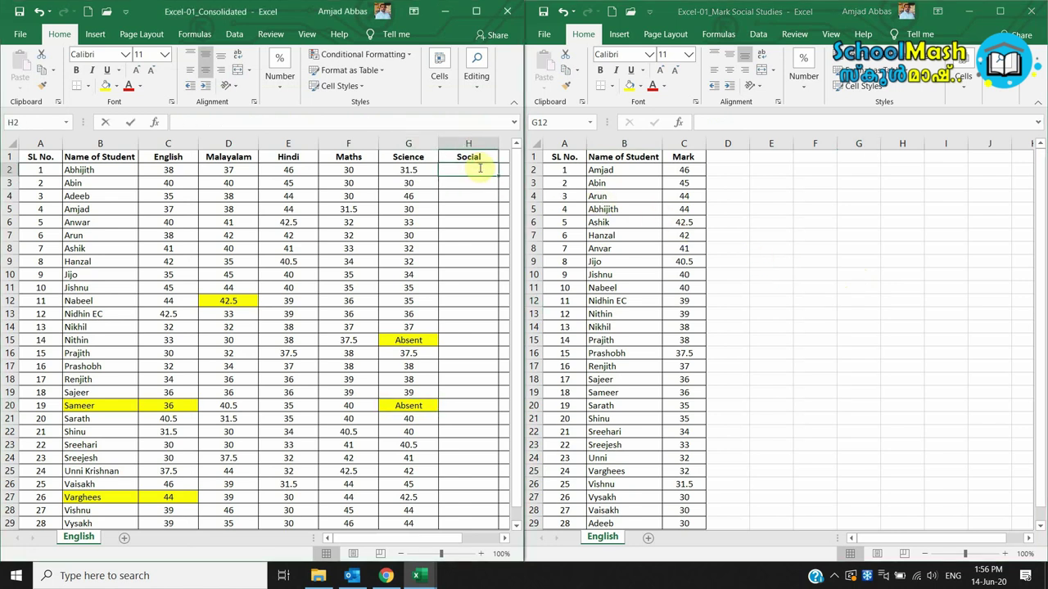
# - Enter =VLOOKUP(B2,'[Excel-01_Mark Social Studies.xlsx]English'!$B:$C,2,FALSE) in H2 and fill it down to H29
pyautogui.write('=vlookup(')
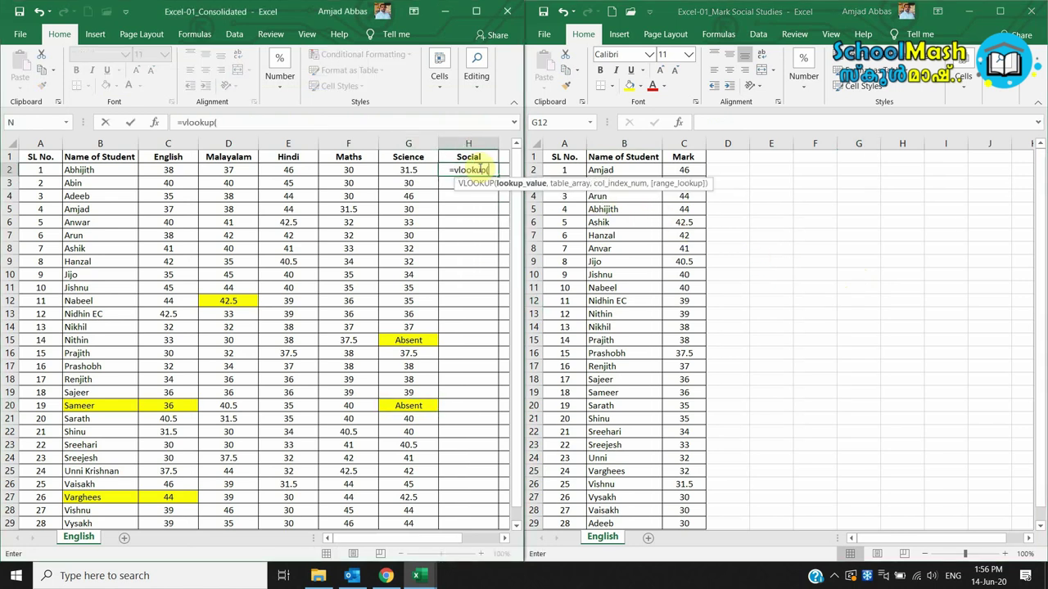
pyautogui.click(81, 172)
pyautogui.write(',')
pyautogui.moveTo(629, 145); pyautogui.dragTo(673, 143)
pyautogui.write(',2,')
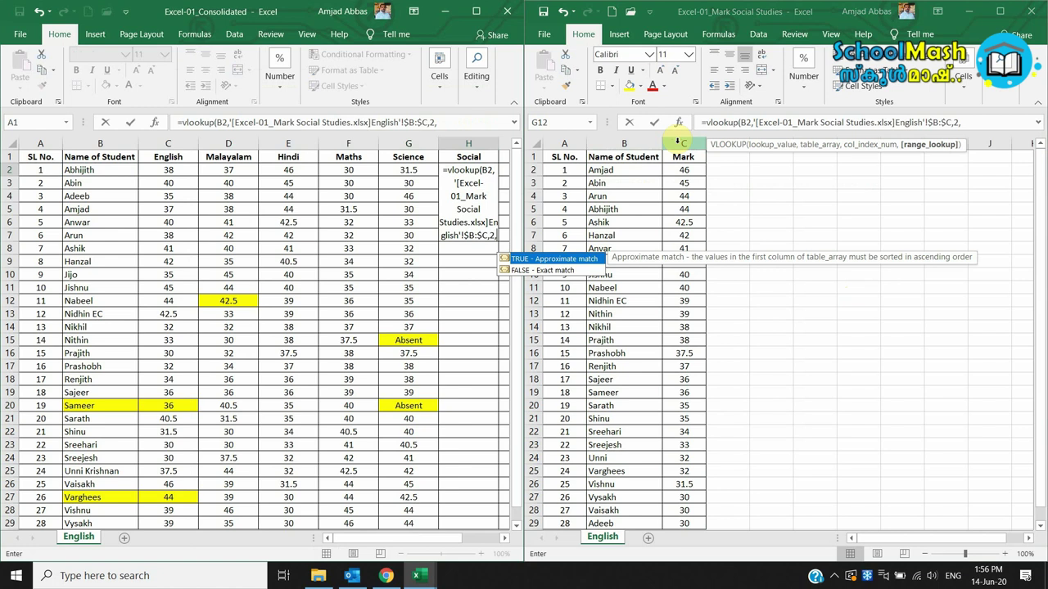
pyautogui.doubleClick(573, 271)
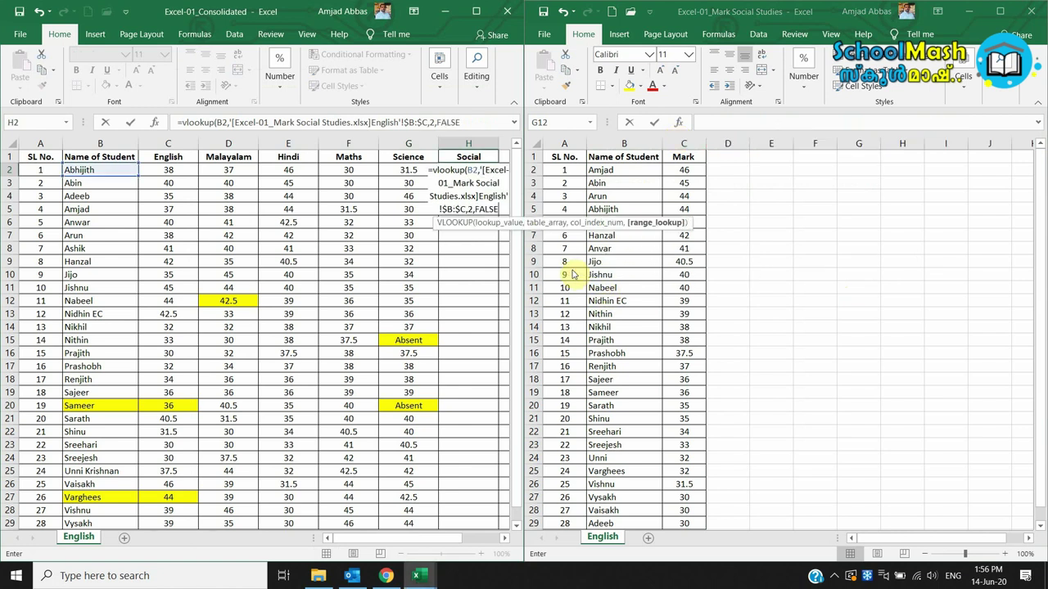
pyautogui.write(')')
pyautogui.press('Return')
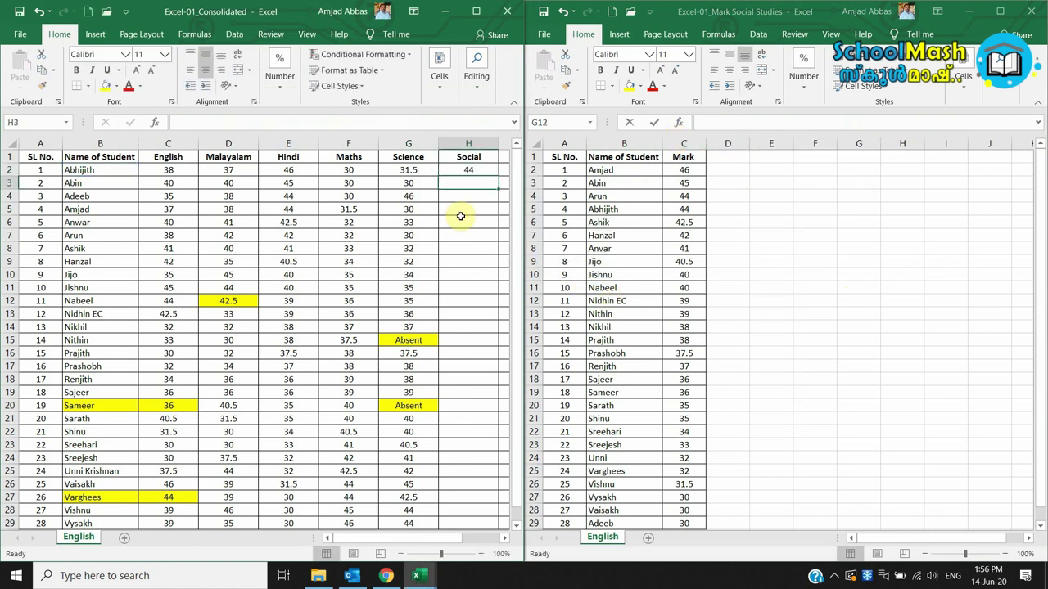
pyautogui.click(483, 172)
pyautogui.moveTo(500, 177); pyautogui.dragTo(478, 478)
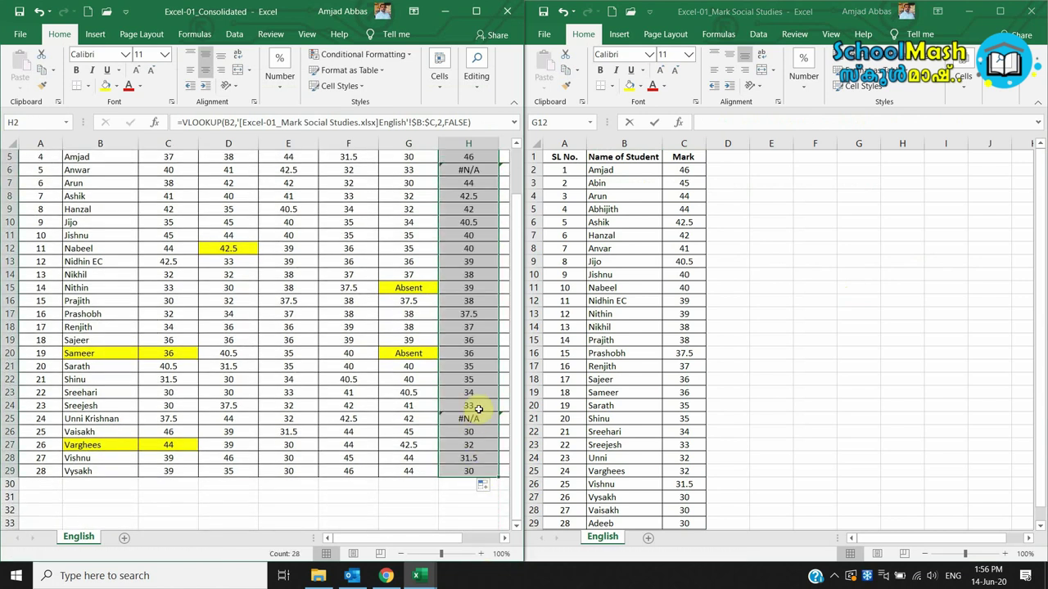
# - Shade the #N/A Social results in H25 and H6 yellow
pyautogui.click(471, 417)
pyautogui.click(104, 86)
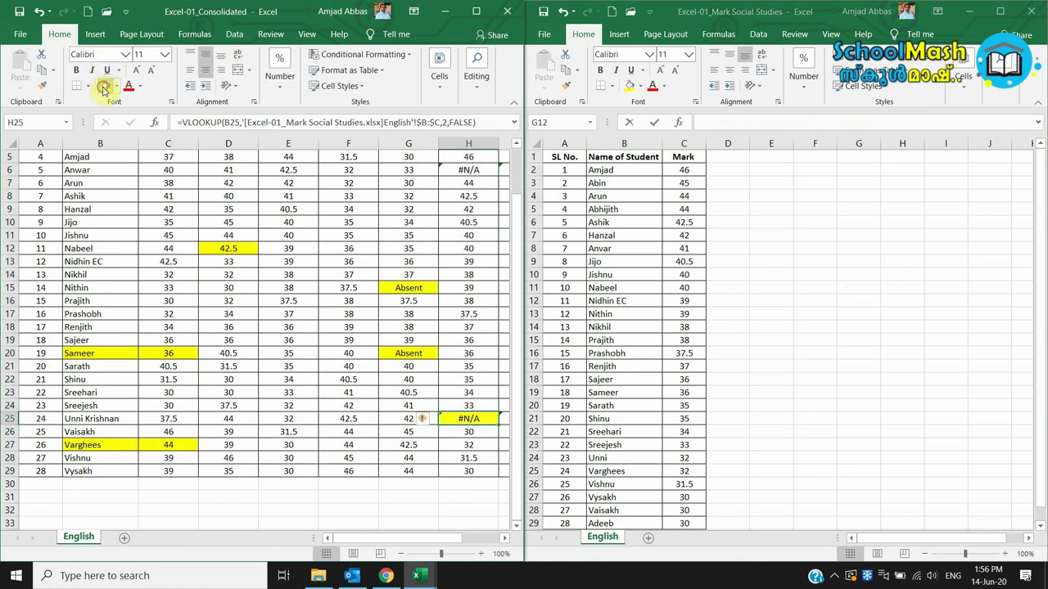
pyautogui.click(471, 170)
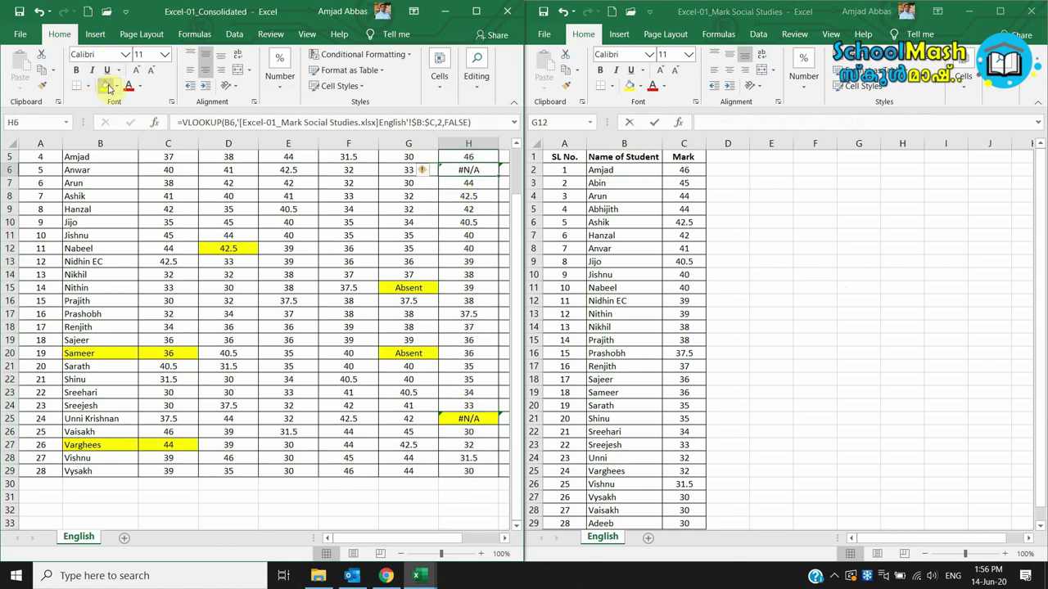
pyautogui.click(107, 87)
# - Shade names B6 and B25 yellow, bold B6, then check B7 in the Social Studies workbook
pyautogui.scroll(2, 422, 239)
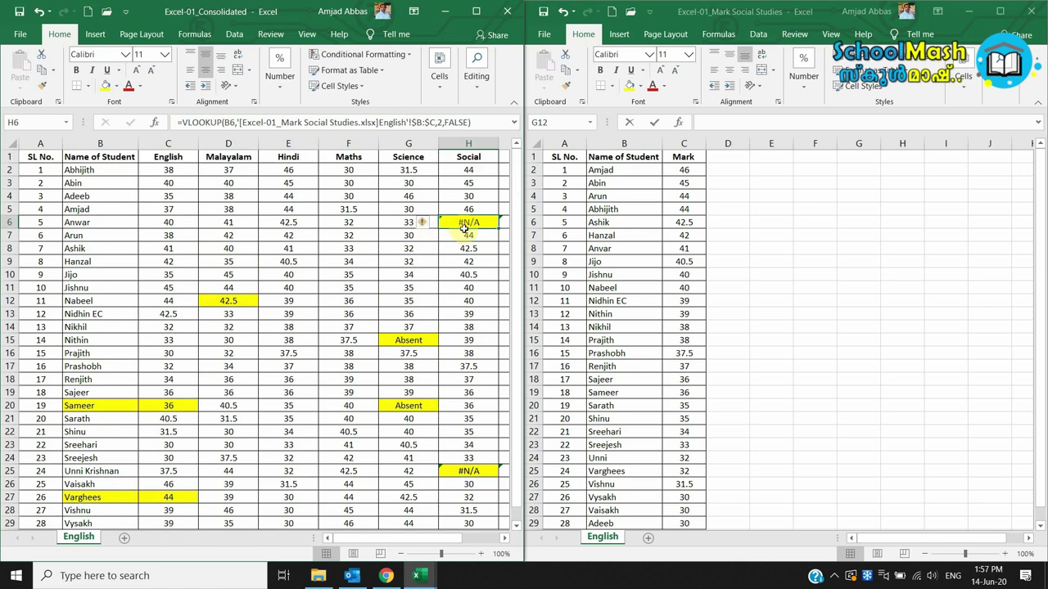
pyautogui.click(86, 222)
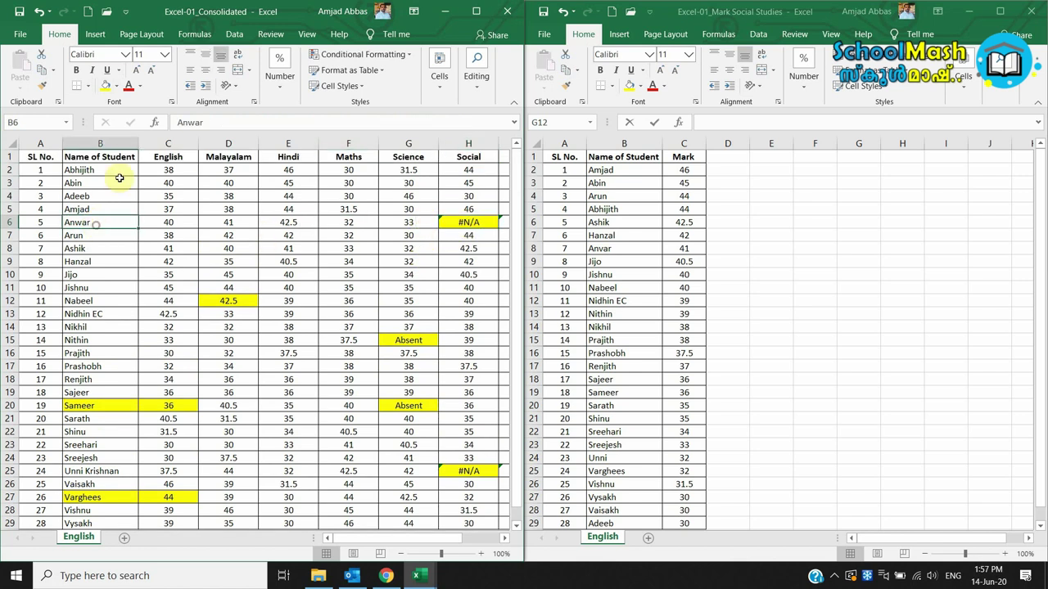
pyautogui.click(104, 86)
pyautogui.click(76, 70)
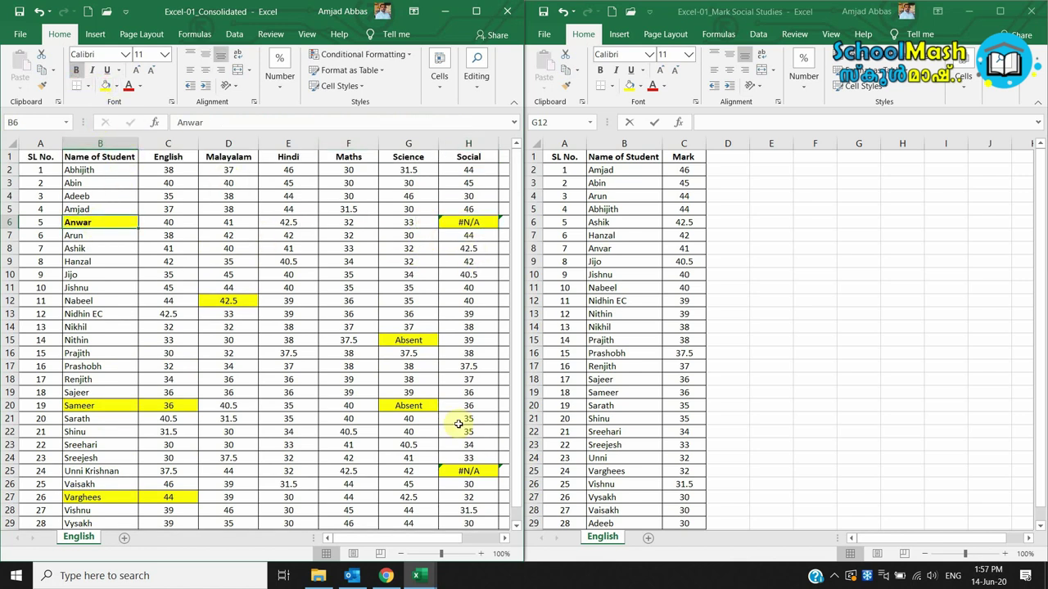
pyautogui.click(123, 471)
pyautogui.click(104, 86)
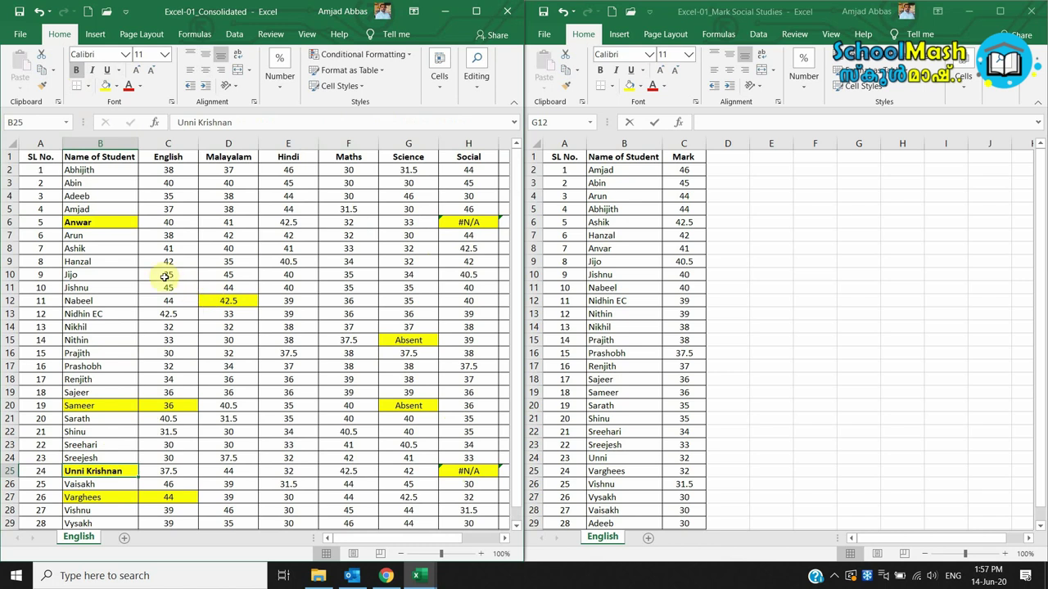
pyautogui.click(113, 222)
pyautogui.click(863, 337)
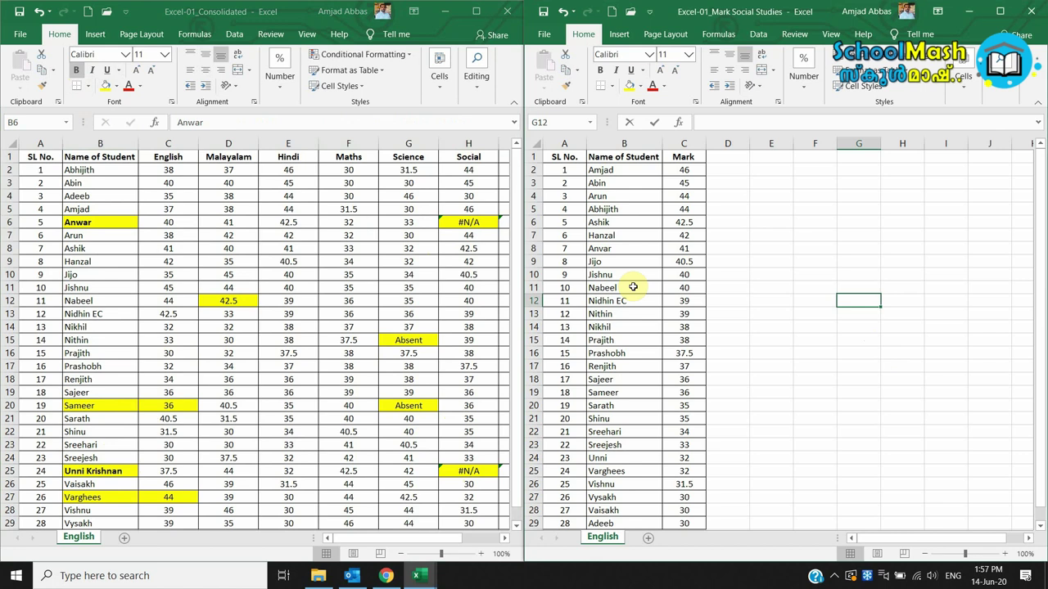
pyautogui.click(633, 235)
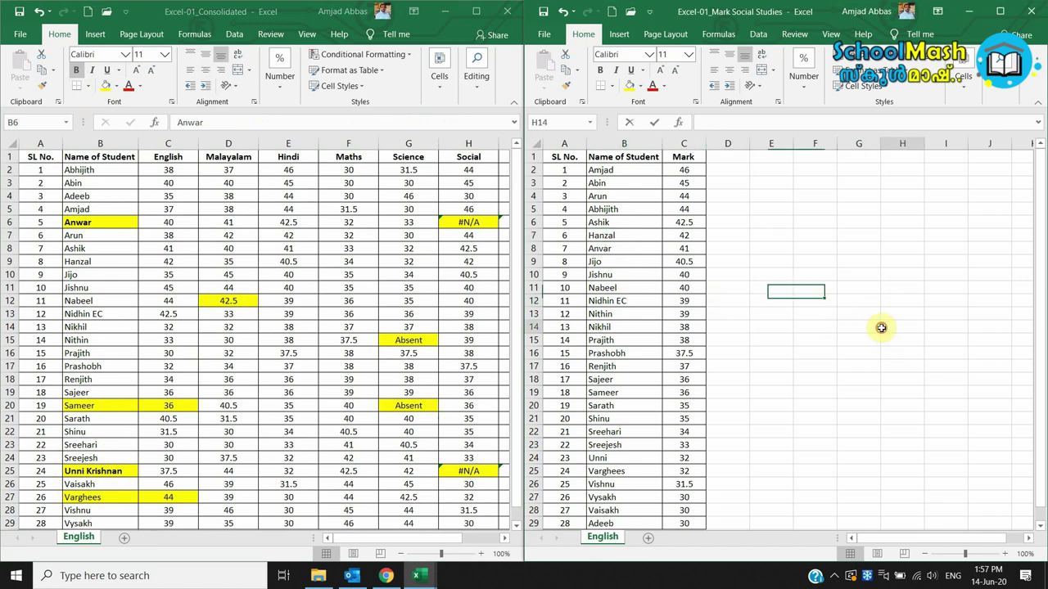
# - Give Anvar's name in the Social Studies list a yellow fill and bold text
pyautogui.click(627, 170)
pyautogui.press('Down')
pyautogui.press('Down')
pyautogui.press('Down')
pyautogui.press('Down')
pyautogui.press('Down')
pyautogui.press('Down')
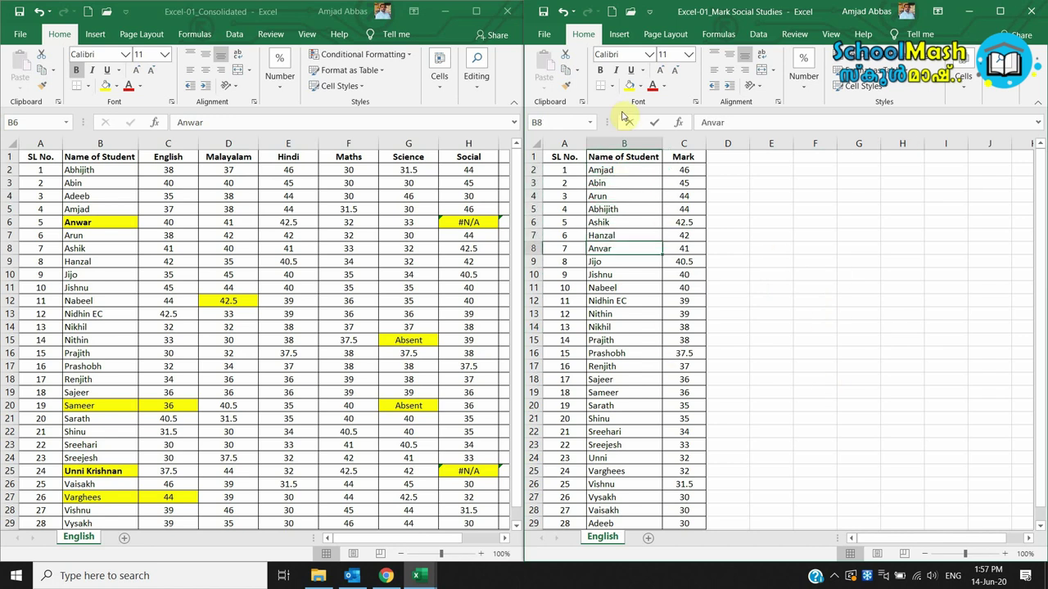
pyautogui.click(629, 85)
pyautogui.click(602, 71)
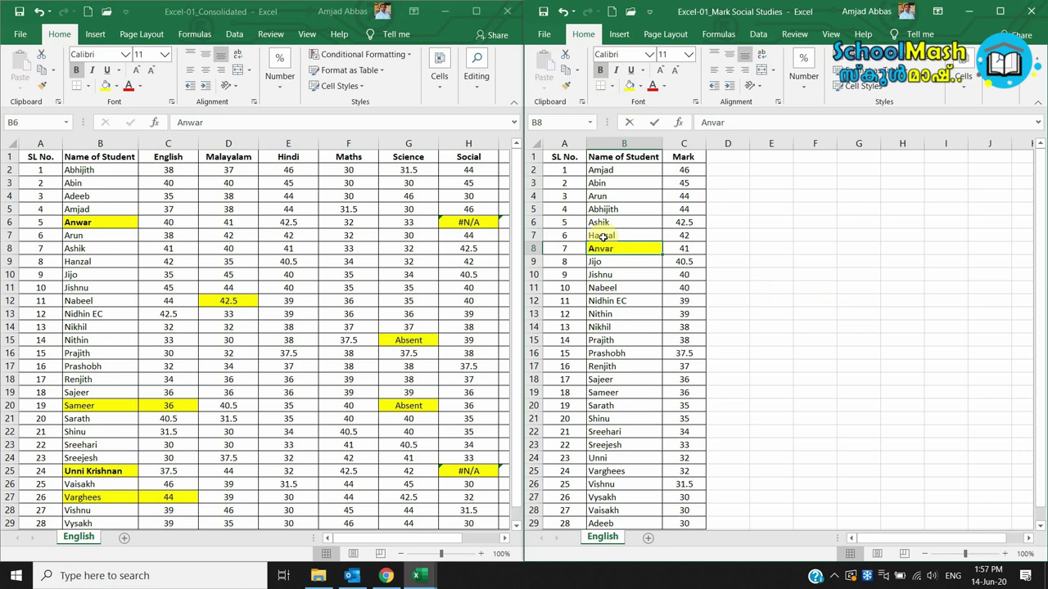
# - Give Unni's name in the Social Studies list a yellow fill and bold text
pyautogui.click(91, 472)
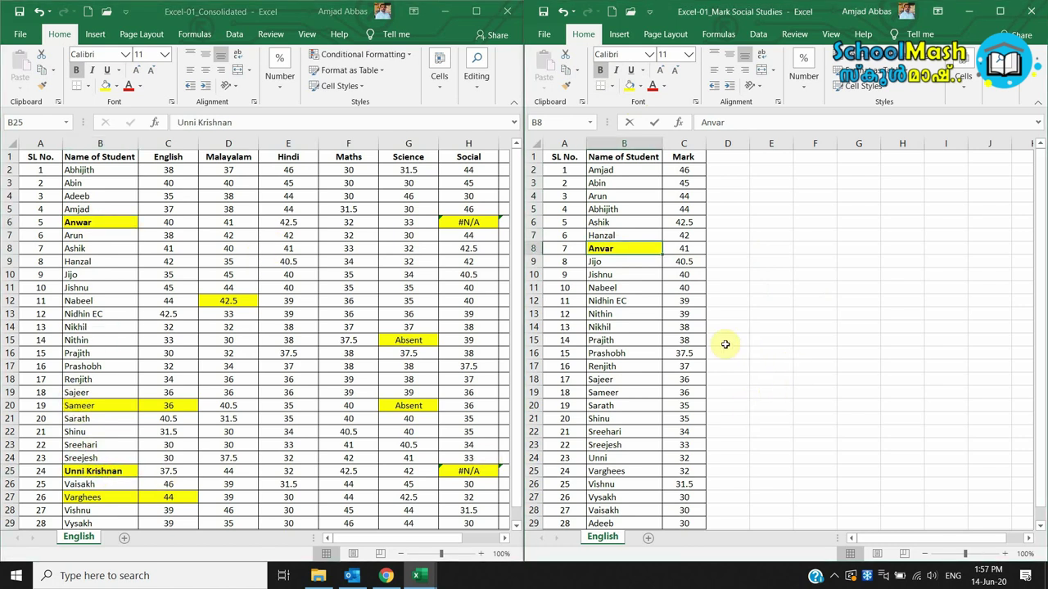
pyautogui.scroll(-3, 725, 348)
pyautogui.click(598, 326)
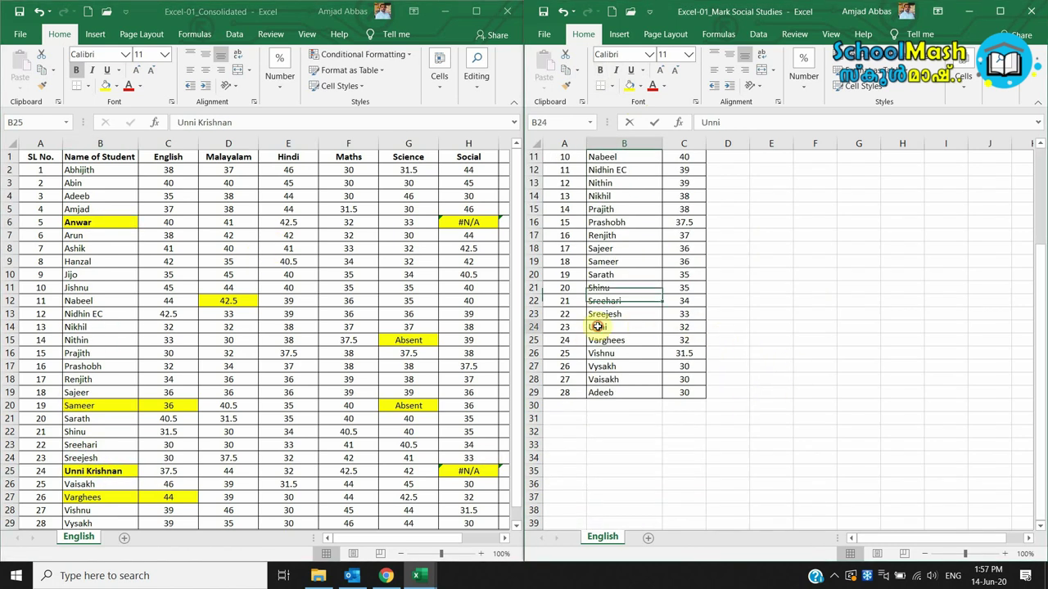
pyautogui.click(629, 85)
pyautogui.click(600, 70)
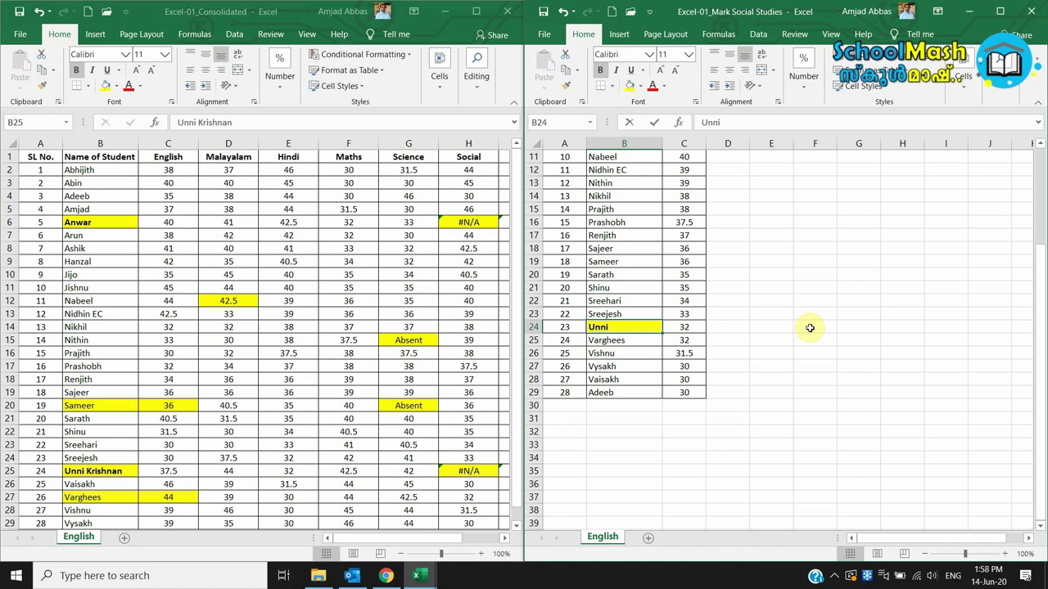
pyautogui.scroll(4, 809, 328)
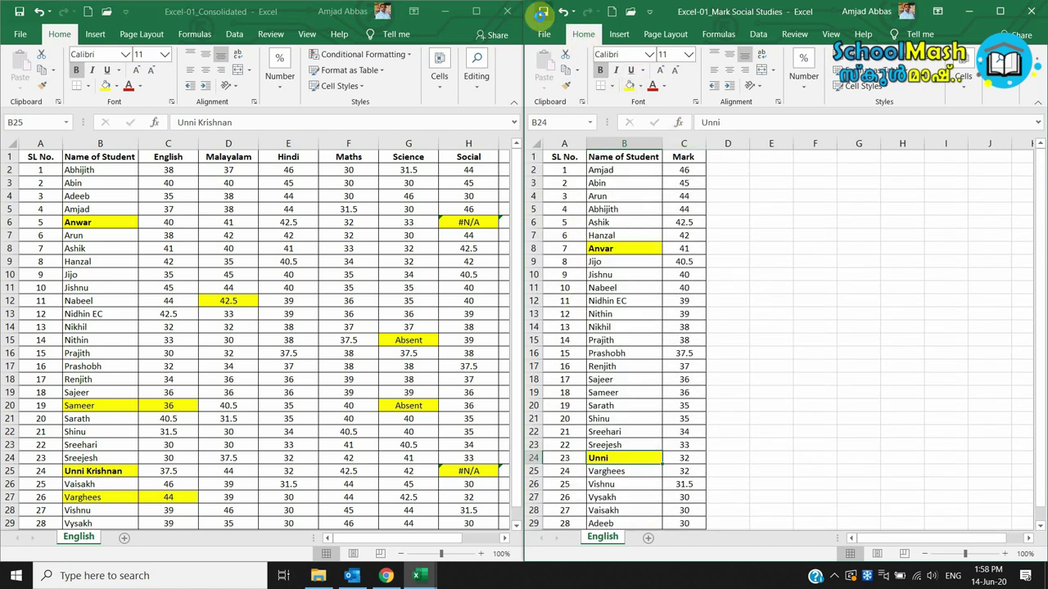
pyautogui.click(759, 275)
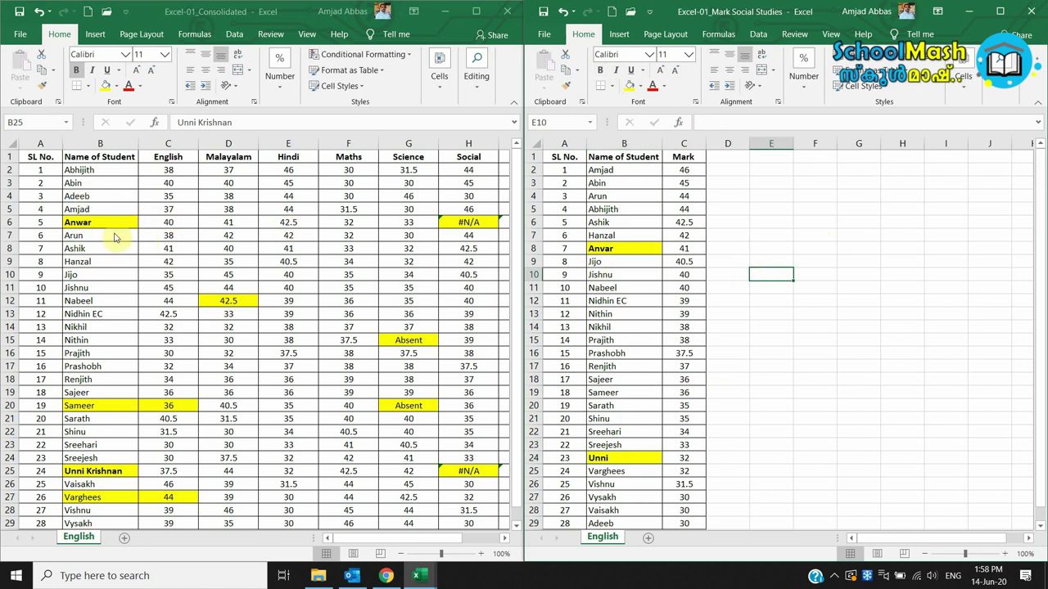
# - Correct Anvar to Anwar in B8 of the Social Studies list
pyautogui.doubleClick(610, 249)
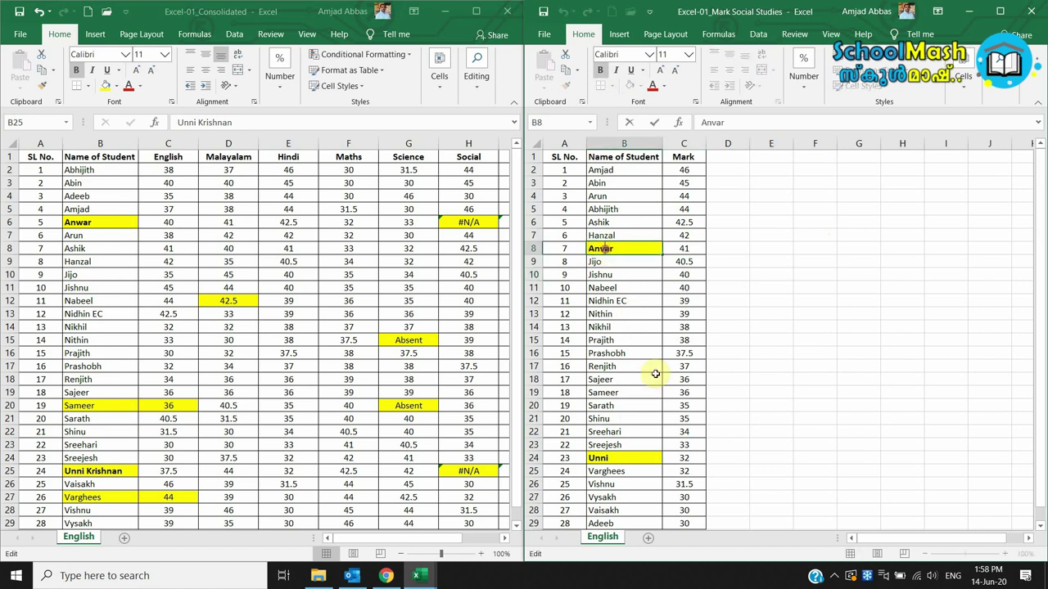
pyautogui.press('BackSpace')
pyautogui.press('BackSpace')
pyautogui.press('BackSpace')
pyautogui.write('war')
pyautogui.press('Return')
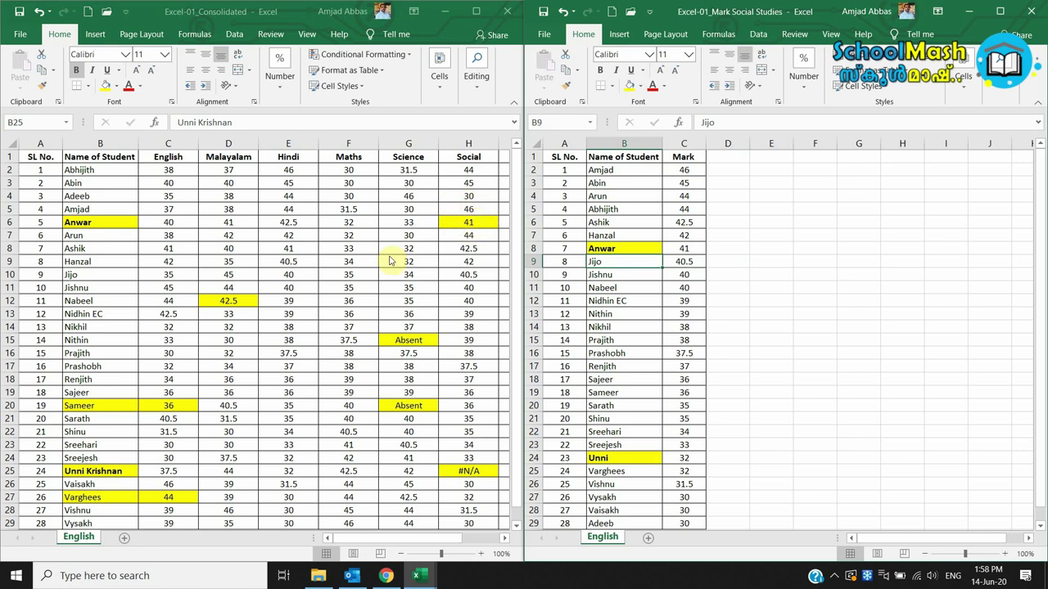
pyautogui.doubleClick(630, 459)
pyautogui.write('Krishnan')
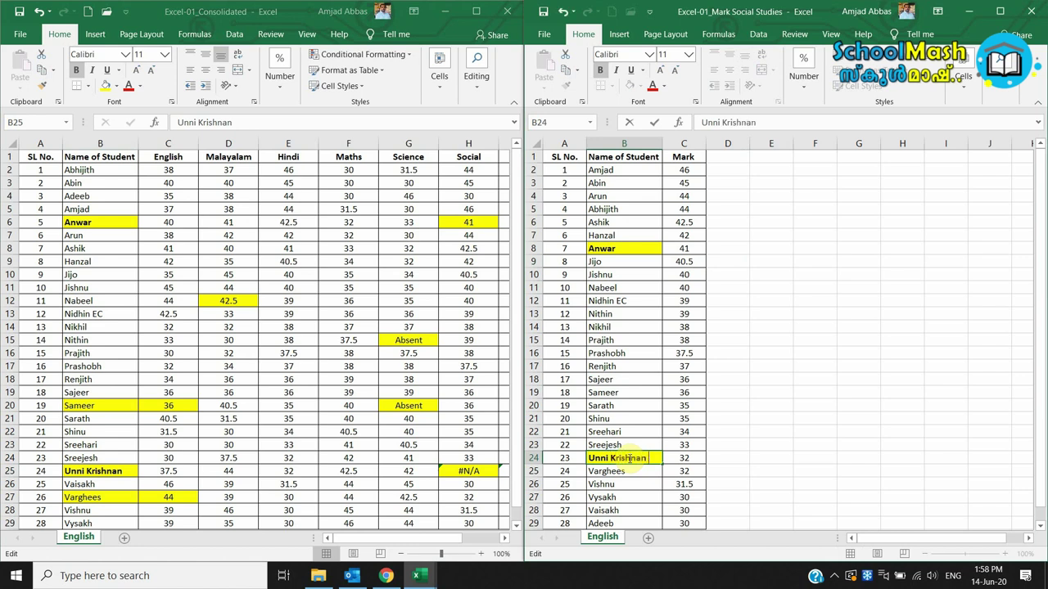
pyautogui.press('Return')
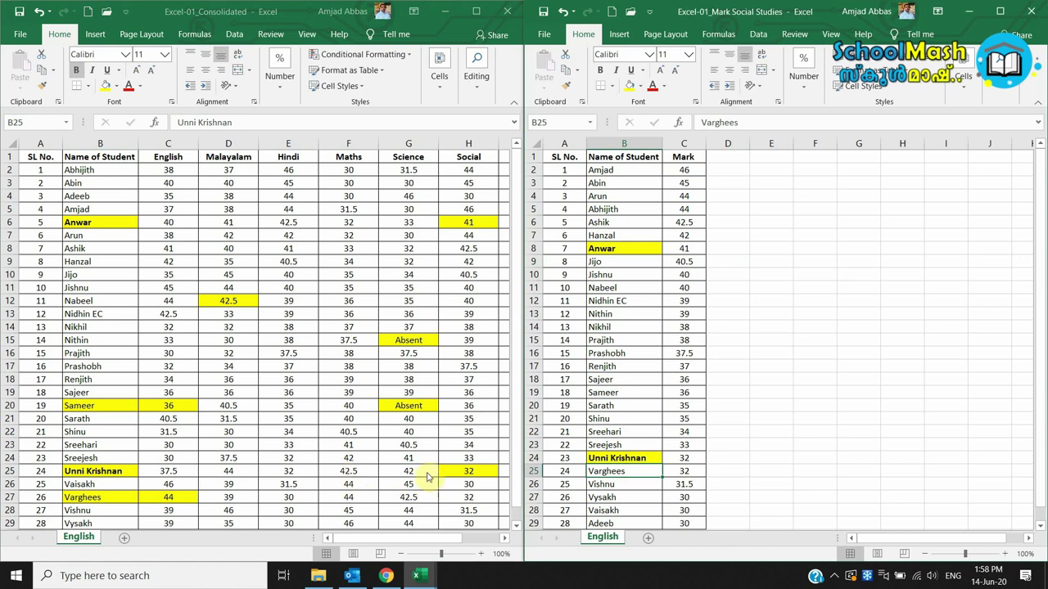
pyautogui.click(463, 471)
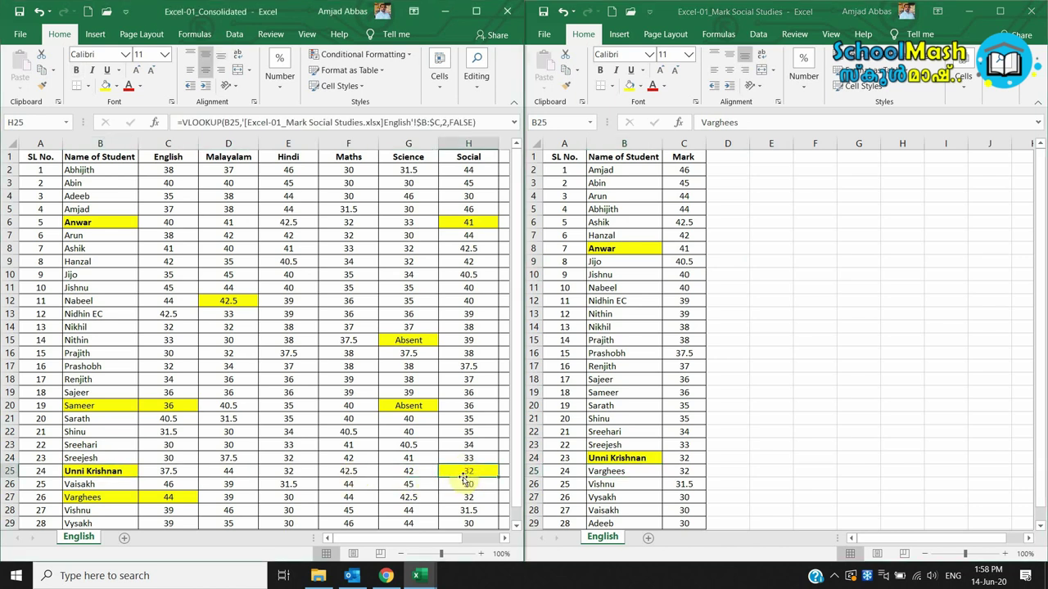
# - Make Prajith bold in both the Consolidated sheet and the Social Studies list
pyautogui.click(620, 341)
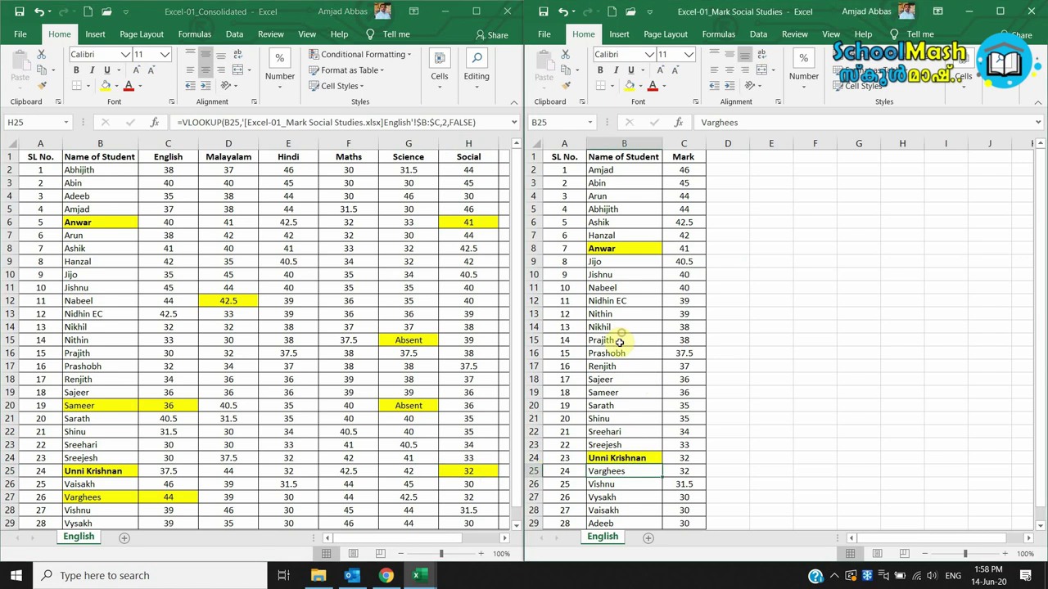
pyautogui.click(117, 93)
pyautogui.click(78, 353)
pyautogui.click(76, 70)
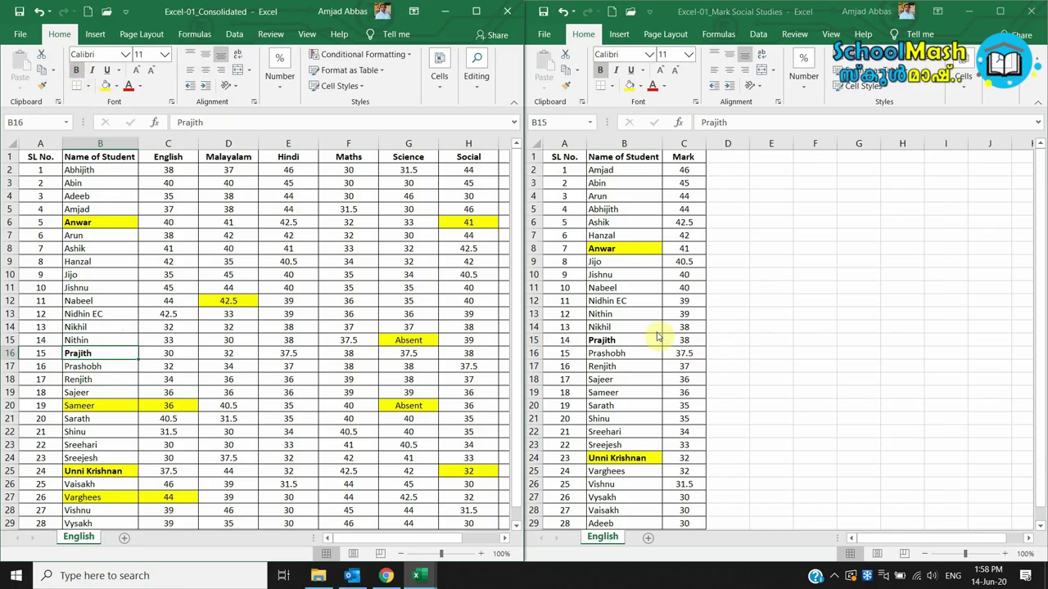
pyautogui.click(619, 340)
pyautogui.hotkey('ctrl', 'b')
# - Alter Prajith's name to break the lookup, then bold his #N/A Social cell H16
pyautogui.doubleClick(620, 339)
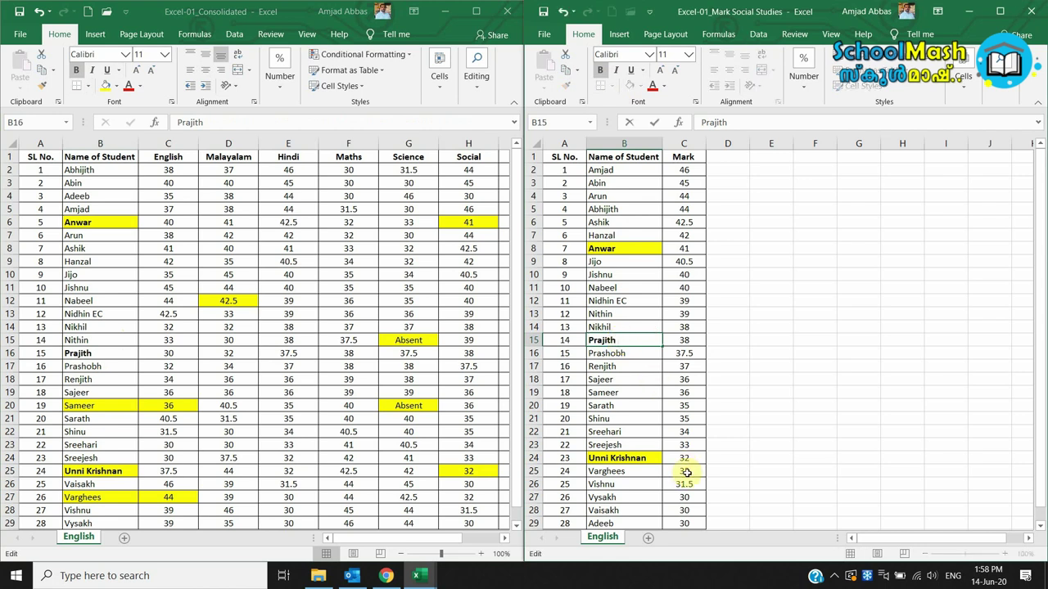
pyautogui.press('Return')
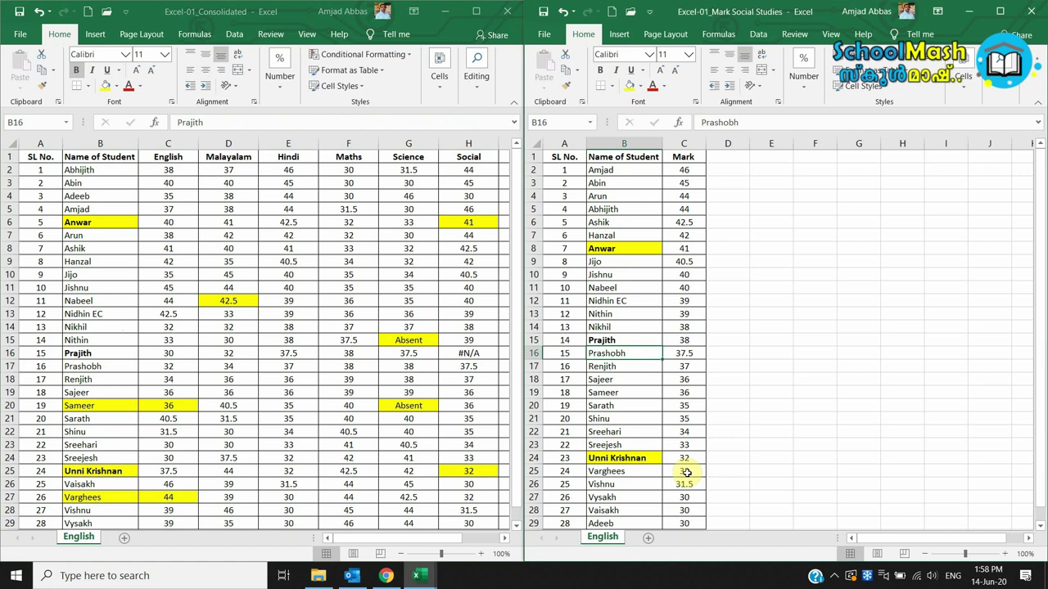
pyautogui.click(463, 353)
pyautogui.click(76, 70)
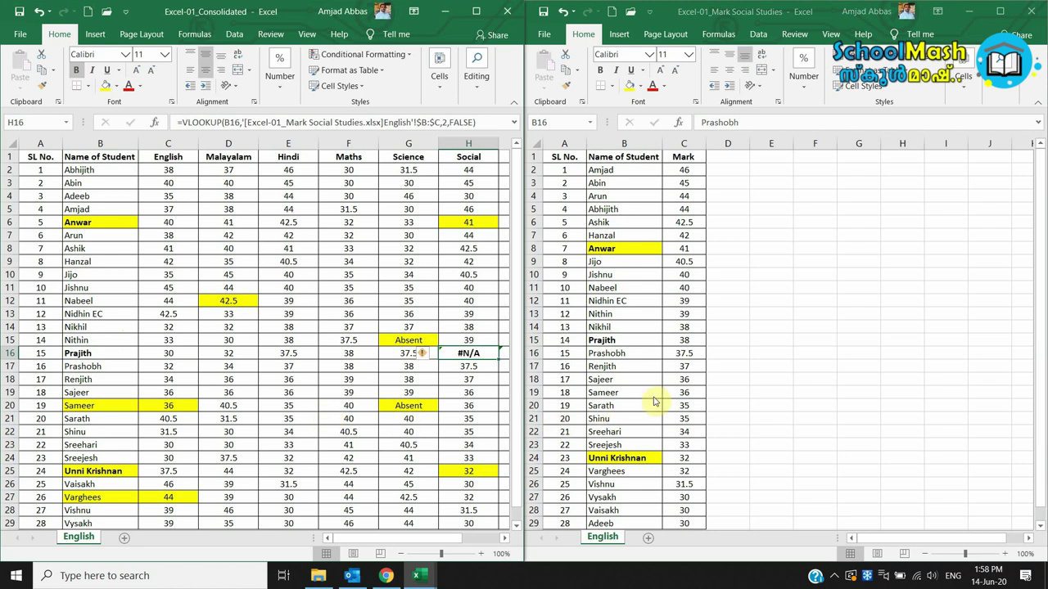
# - Restore Prajith's name in the Social Studies list so his Social mark returns 38
pyautogui.click(645, 340)
pyautogui.doubleClick(641, 339)
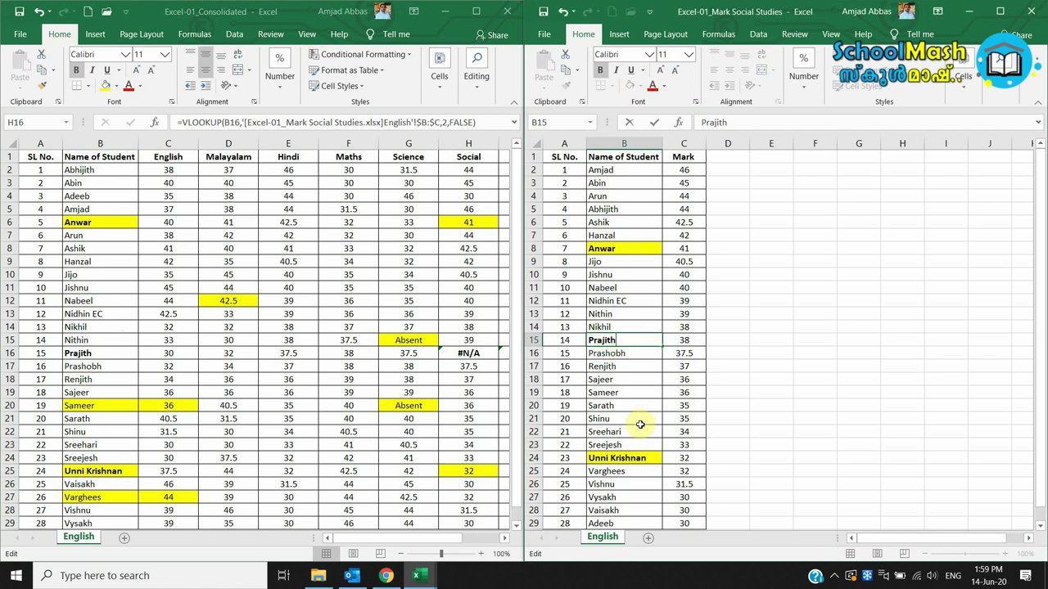
pyautogui.press('Return')
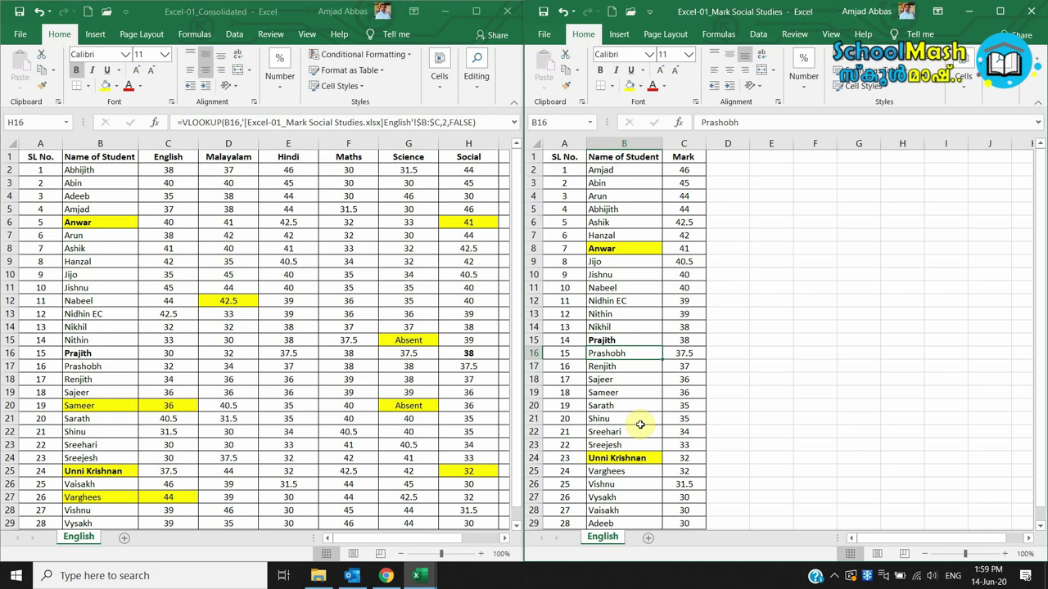
pyautogui.scroll(-3, 649, 323)
pyautogui.scroll(3, 650, 322)
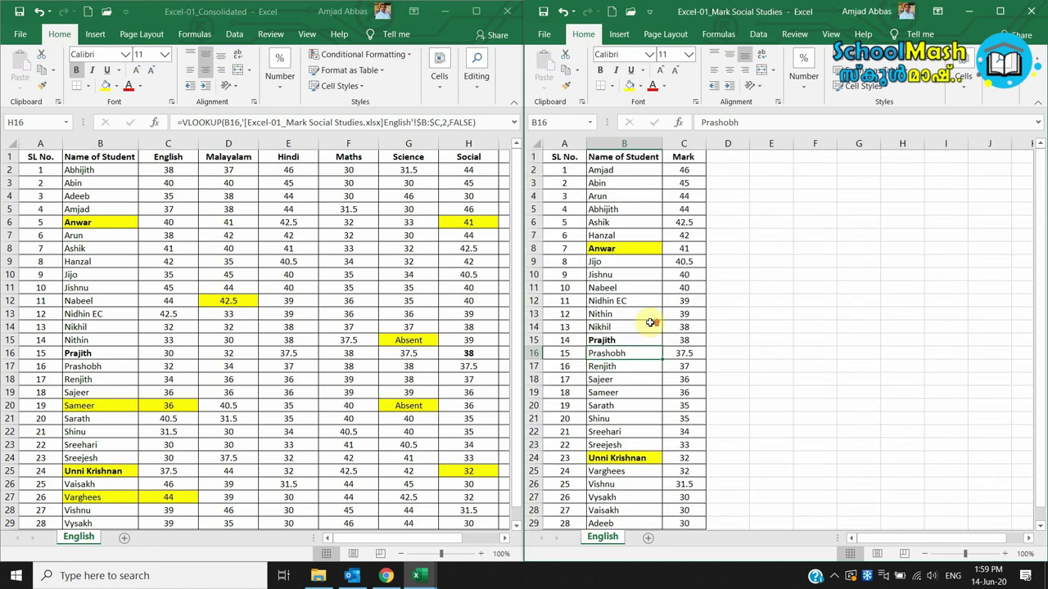
# - Save and close the Social Studies workbook and maximize the Consolidated window
pyautogui.click(541, 11)
pyautogui.click(1033, 11)
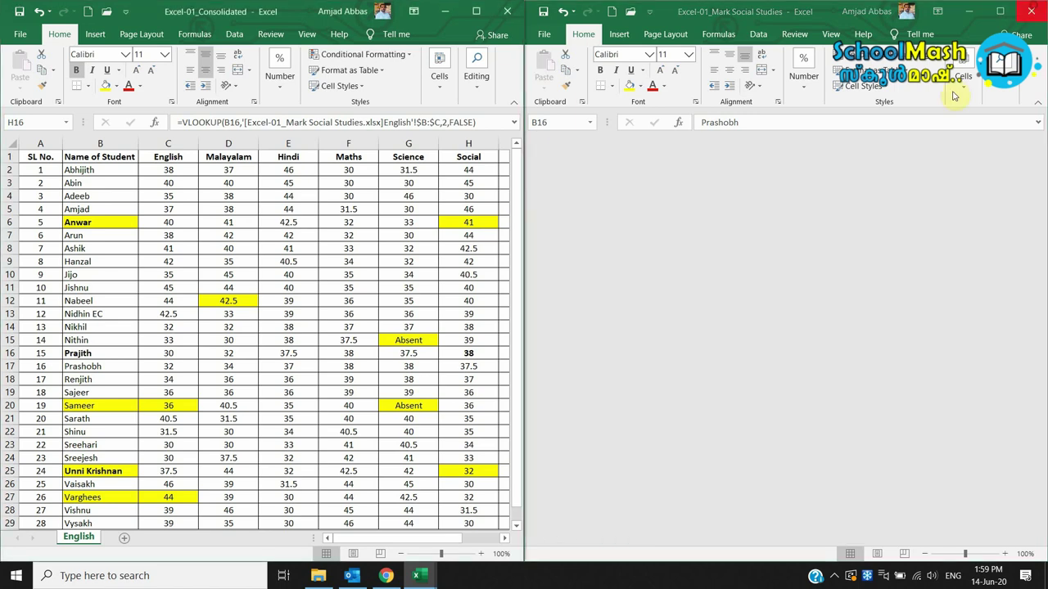
pyautogui.click(477, 11)
# - Scroll through the Consolidated sheet to review all subject marks and the Total column
pyautogui.moveTo(671, 538); pyautogui.dragTo(644, 544)
pyautogui.scroll(-3, 604, 239)
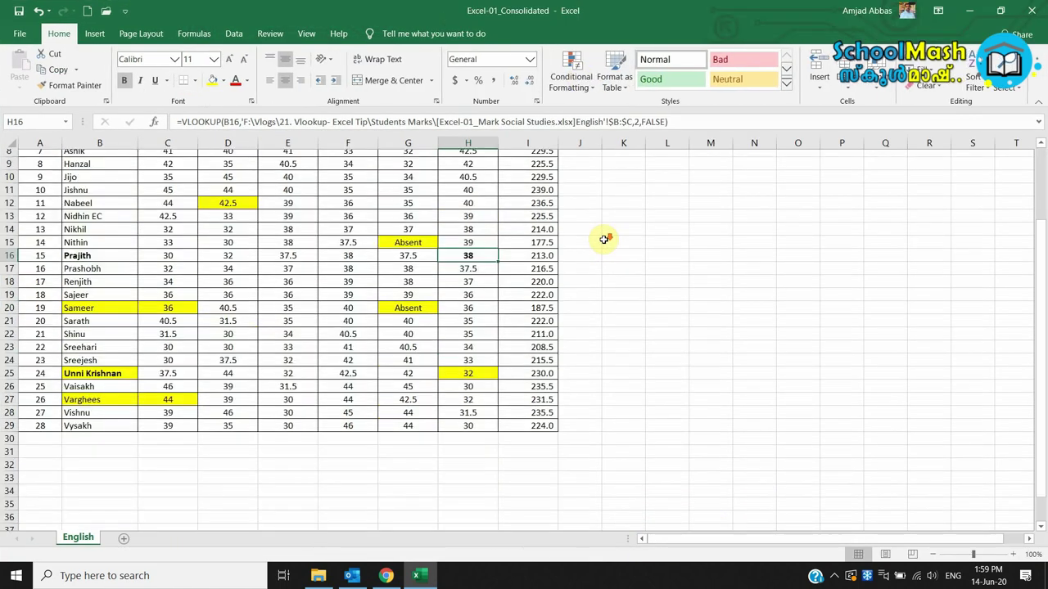
pyautogui.scroll(4, 604, 239)
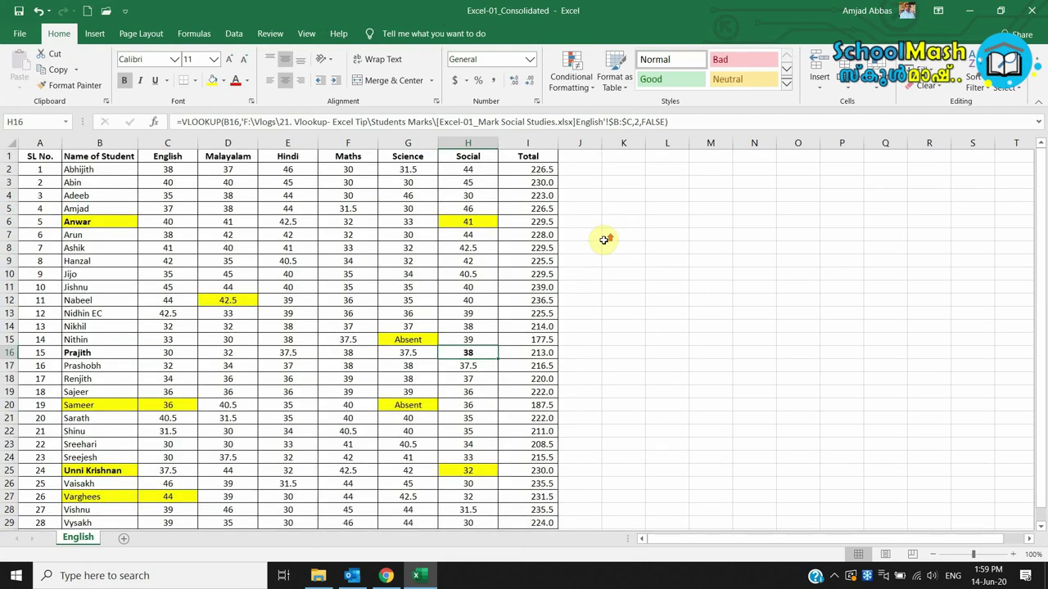
pyautogui.scroll(-5, 604, 240)
pyautogui.scroll(5, 604, 240)
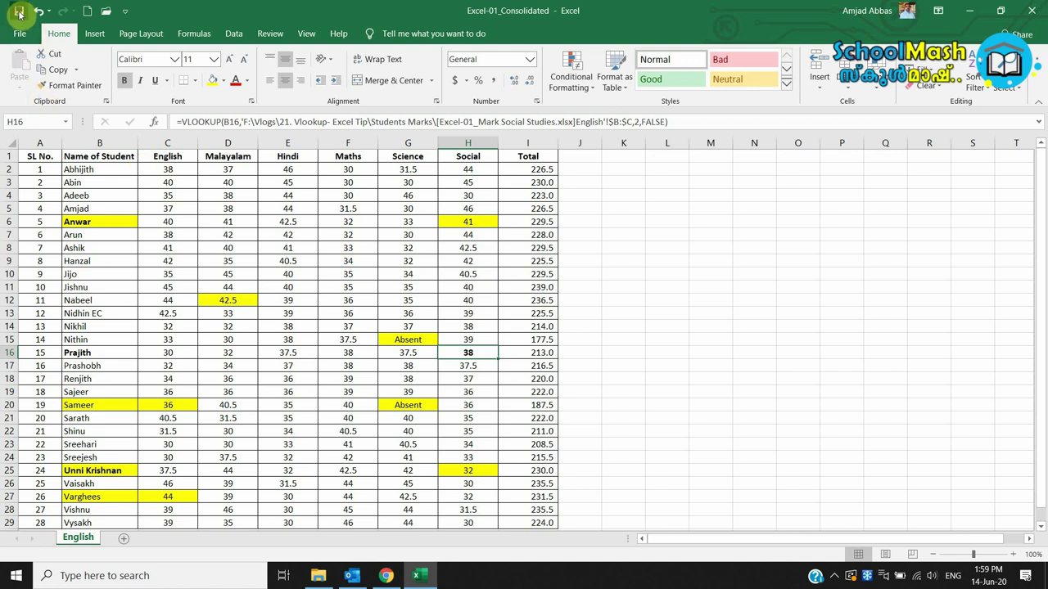
pyautogui.scroll(-6, 317, 318)
pyautogui.scroll(3, 320, 322)
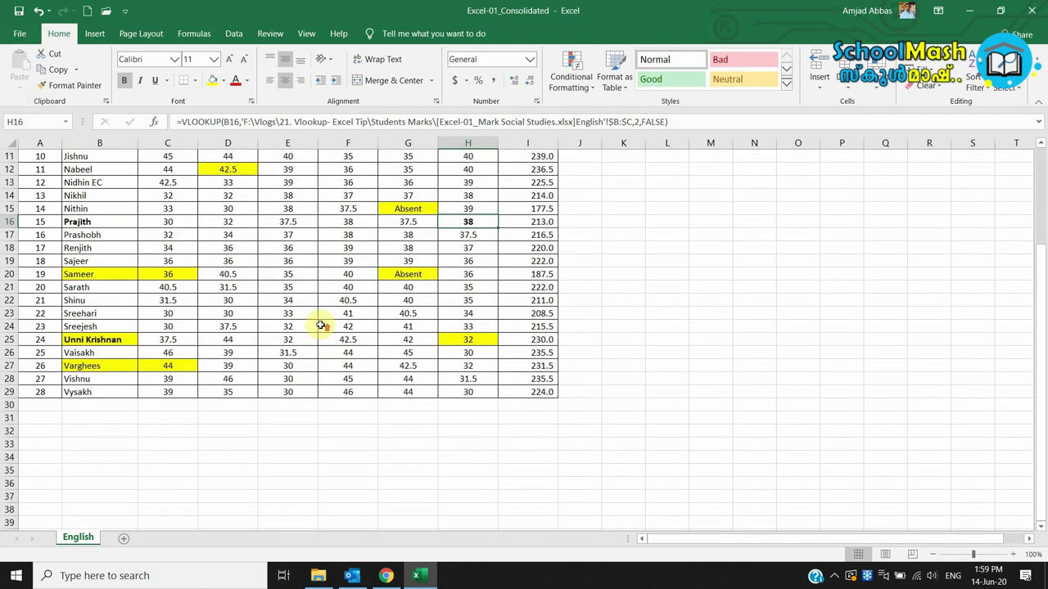
pyautogui.scroll(4, 322, 326)
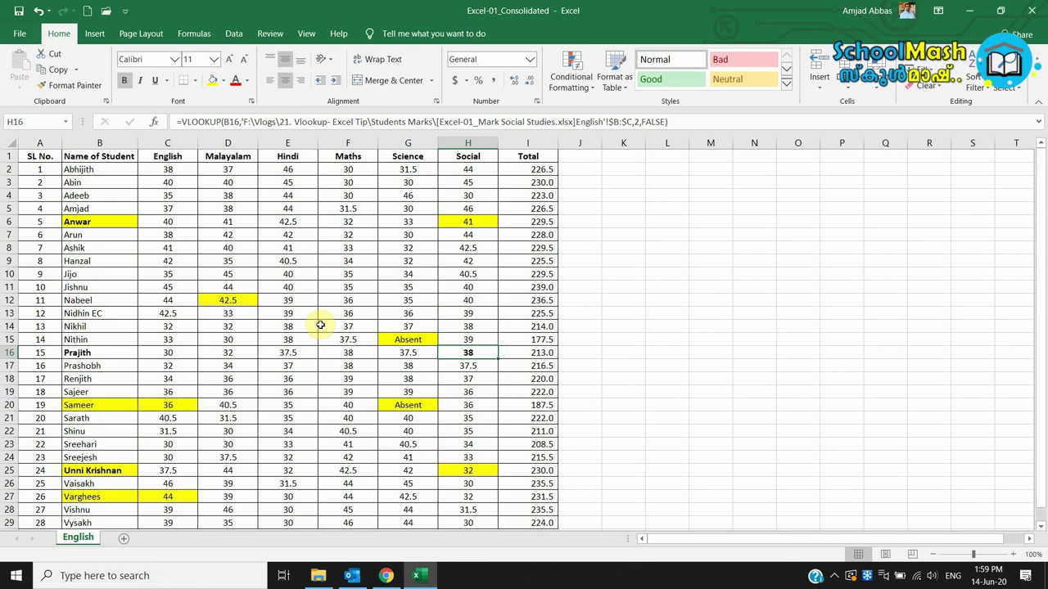